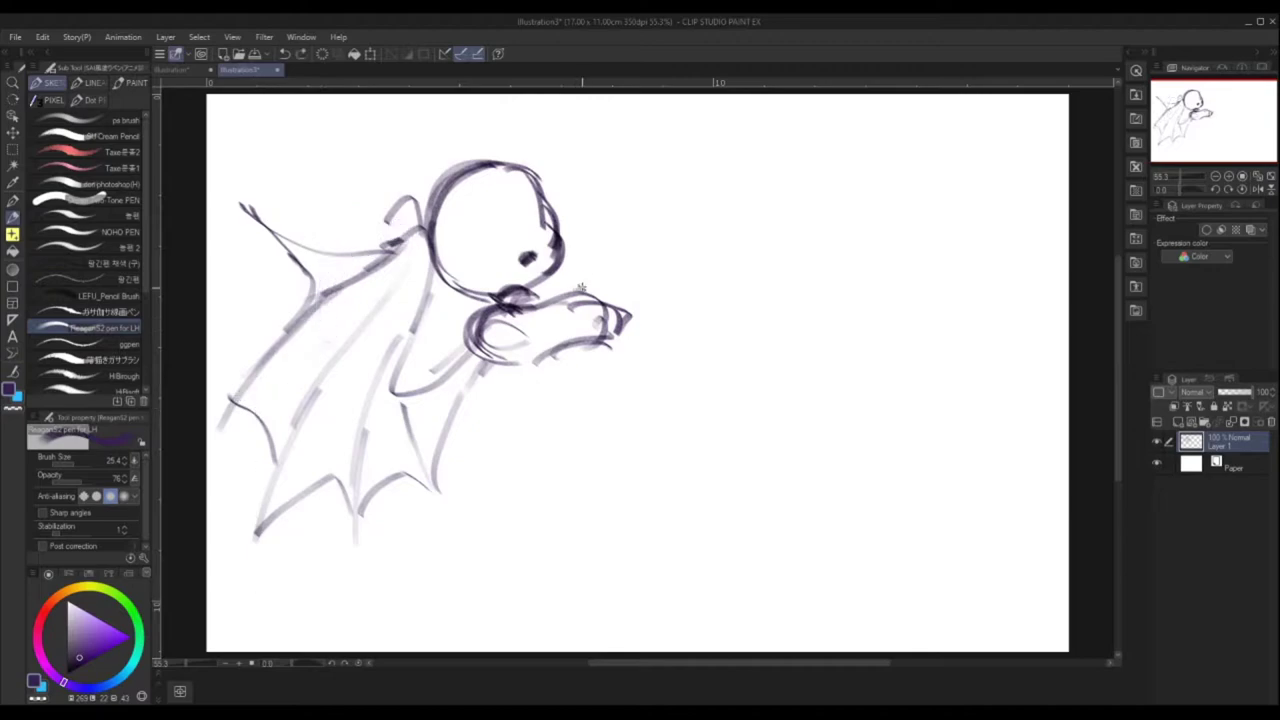
- Sketch the rough lines of the creature's right-hand wing and the curves of the torso, hips and thighs
drag(590, 225, 820, 300)
drag(640, 330, 700, 400)
mouse_move(525, 375)
mouse_down()
mouse_move(603, 371)
mouse_move(640, 430)
mouse_up()
mouse_move(548, 383)
mouse_down()
mouse_move(506, 412)
mouse_move(530, 510)
mouse_up()
drag(606, 382, 668, 525)
drag(652, 406, 698, 546)
drag(604, 342, 674, 446)
- Rough in the arm, chest and shoulder contours around the neck and add a fang mark below the head
drag(522, 346, 618, 326)
drag(580, 340, 471, 393)
drag(480, 272, 500, 300)
drag(470, 258, 420, 318)
drag(440, 322, 420, 360)
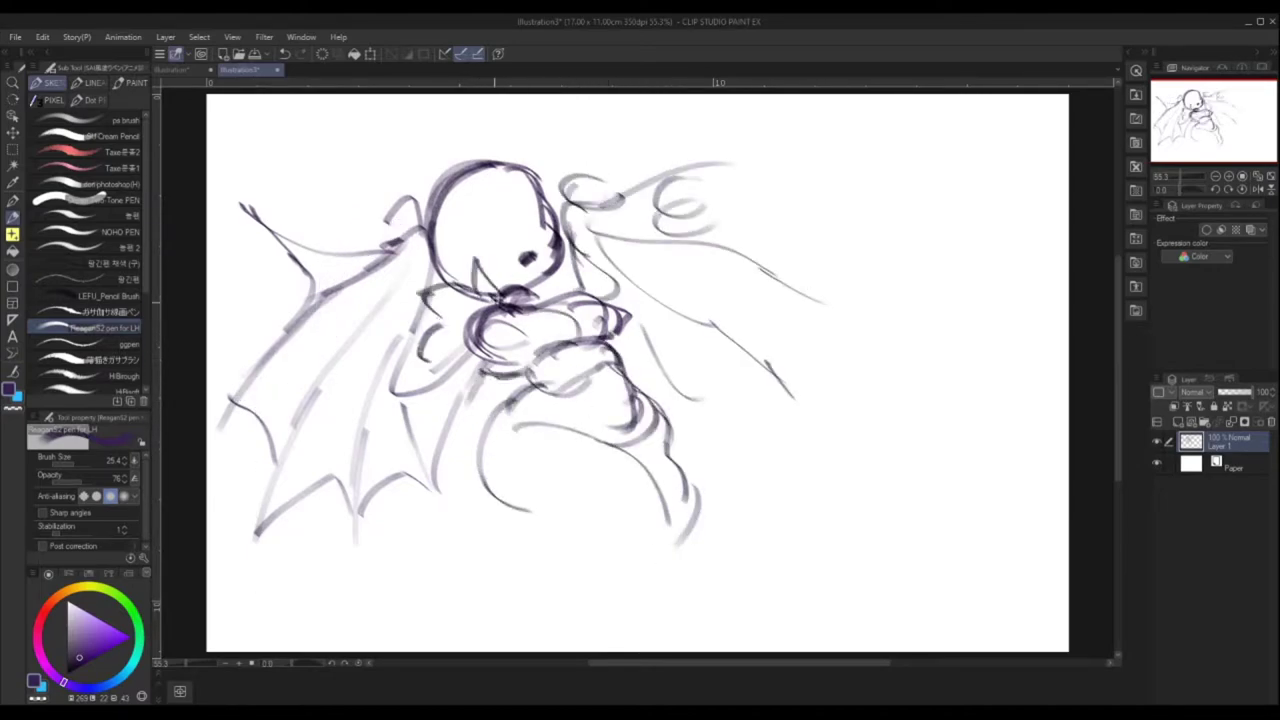
drag(490, 255, 555, 300)
drag(560, 240, 610, 290)
drag(512, 248, 542, 262)
- Build up the belly, waist, hips and bent legs with repeated contour strokes
drag(500, 400, 548, 534)
mouse_move(642, 392)
mouse_down()
mouse_move(700, 498)
mouse_move(670, 525)
mouse_up()
drag(500, 512, 660, 556)
drag(580, 515, 612, 540)
mouse_move(665, 415)
mouse_down()
mouse_move(690, 533)
mouse_move(666, 572)
mouse_up()
drag(476, 382, 536, 426)
drag(596, 342, 670, 446)
drag(470, 462, 668, 518)
mouse_move(598, 340)
mouse_down()
mouse_move(662, 436)
mouse_move(612, 390)
mouse_up()
drag(656, 412, 676, 456)
drag(620, 420, 662, 452)
drag(522, 370, 554, 392)
- Sketch two pointed ears on the head and reinforce the head's side contour
mouse_move(440, 183)
mouse_down()
mouse_move(330, 200)
mouse_move(400, 262)
mouse_up()
mouse_move(490, 157)
mouse_down()
mouse_move(520, 108)
mouse_move(548, 200)
mouse_move(520, 110)
mouse_up()
drag(458, 232, 500, 206)
drag(512, 212, 540, 188)
mouse_move(542, 196)
mouse_down()
mouse_move(522, 226)
mouse_move(522, 240)
mouse_move(535, 225)
mouse_move(542, 300)
mouse_up()
- Sketch the clawed feet beneath the bent legs, with rounded toes and short claws
mouse_move(476, 512)
mouse_down()
mouse_move(492, 548)
mouse_move(536, 552)
mouse_move(488, 601)
mouse_move(520, 585)
mouse_up()
drag(512, 608, 546, 572)
drag(538, 604, 568, 564)
drag(490, 604, 498, 592)
drag(512, 606, 522, 592)
mouse_move(506, 578)
mouse_down()
mouse_move(534, 556)
mouse_move(492, 558)
mouse_up()
drag(500, 533, 530, 545)
drag(522, 537, 560, 568)
- Scale the whole creature sketch down so it leaves room around it on the canvas
key(ctrl+t)
mouse_move(826, 100)
mouse_down()
mouse_move(791, 131)
mouse_move(686, 160)
mouse_move(766, 157)
mouse_up()
key(Return)
- Draw the outer contour of the lower leg, and reposition the lasso-selected lower leg and foot
mouse_move(622, 508)
mouse_down()
mouse_move(578, 548)
mouse_move(520, 565)
mouse_move(545, 605)
mouse_move(556, 566)
mouse_move(515, 612)
mouse_move(505, 602)
mouse_up()
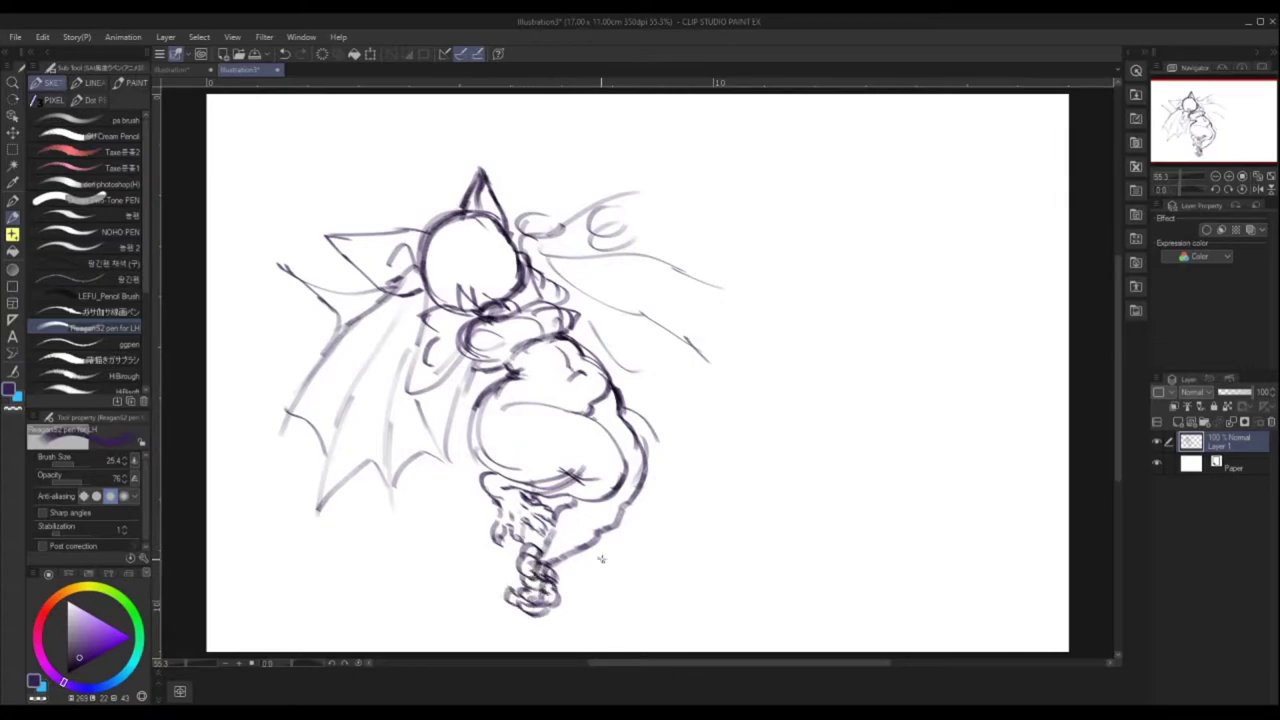
click(12, 148)
click(57, 160)
mouse_move(632, 490)
mouse_down()
mouse_move(600, 550)
mouse_move(495, 600)
mouse_move(640, 540)
mouse_move(622, 565)
mouse_up()
key(ctrl+t)
key(ctrl+z)
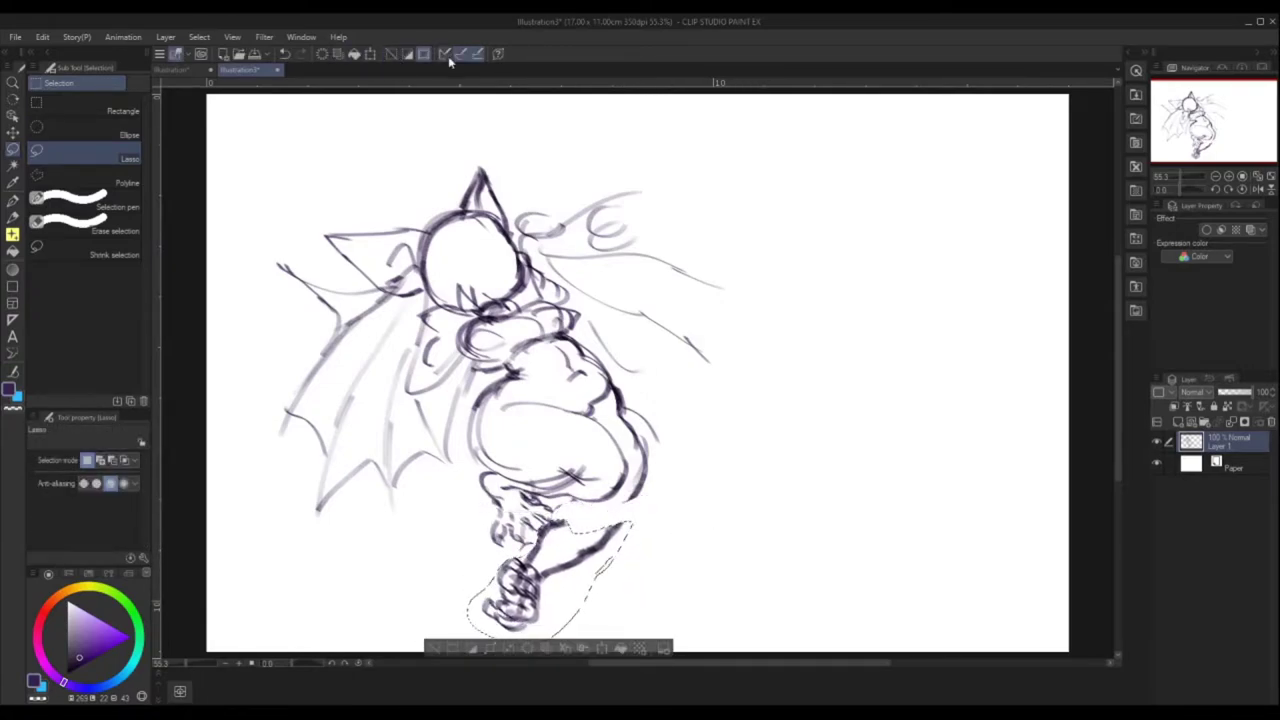
- Deselect the foot, scale the whole sketch to 90% and move it higher on the canvas
key(ctrl+t)
click(533, 647)
key(ctrl+t)
drag(490, 400, 513, 334)
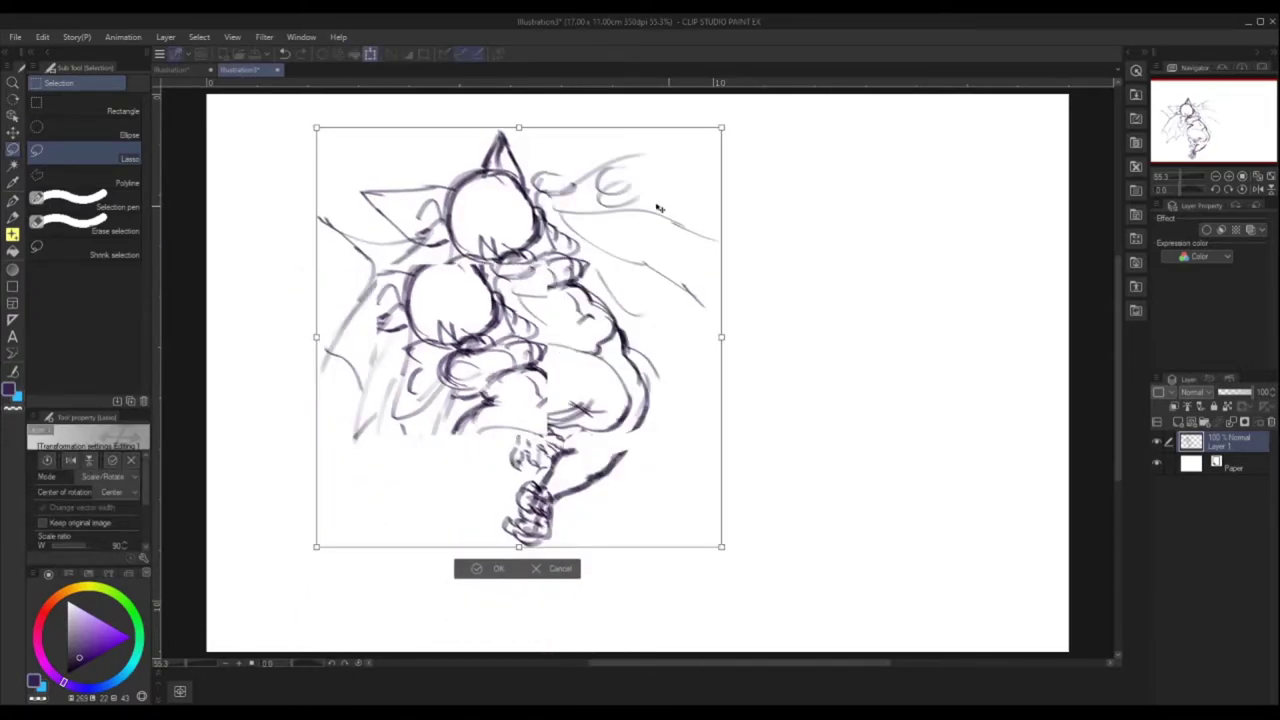
- Reconnect the lower leg to the foot and strengthen the contours of the waist, chest and folded arm
key(p)
drag(633, 438, 613, 462)
mouse_move(624, 332)
mouse_down()
mouse_move(622, 455)
mouse_move(550, 470)
mouse_move(503, 505)
mouse_up()
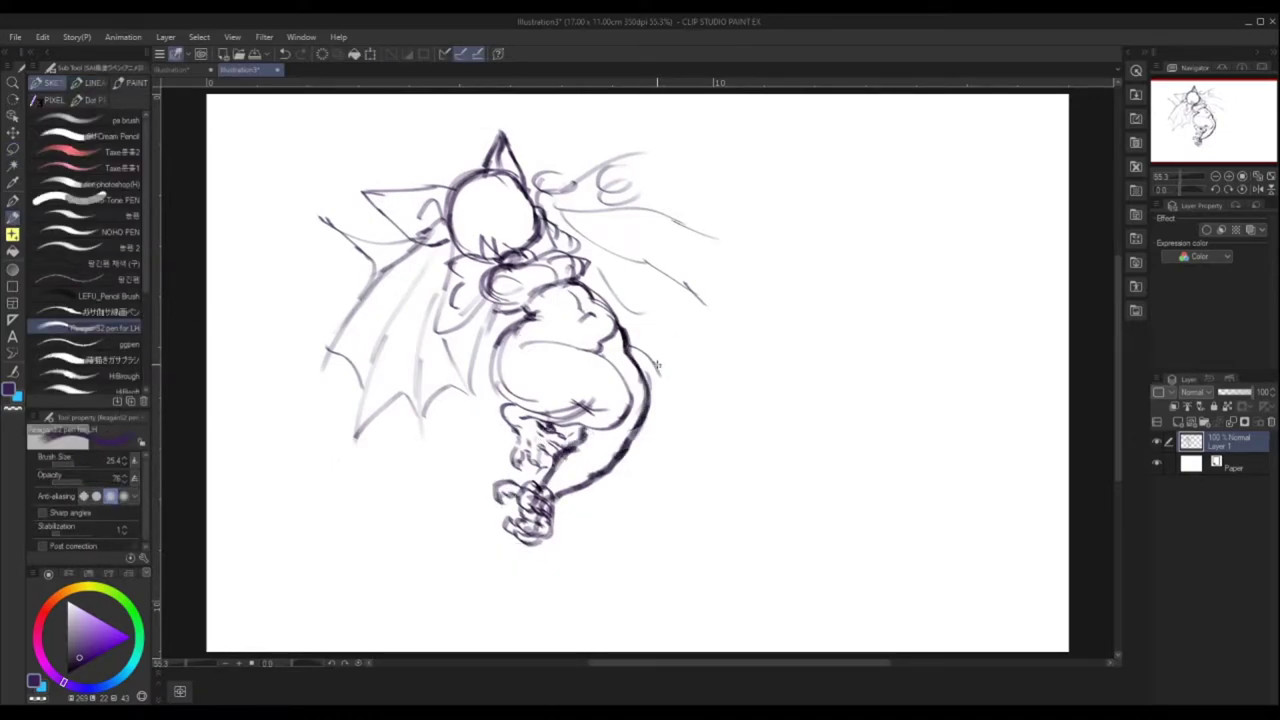
drag(606, 356, 612, 302)
mouse_move(508, 358)
mouse_down()
mouse_move(494, 402)
mouse_move(500, 340)
mouse_up()
drag(498, 338, 548, 245)
drag(540, 292, 555, 260)
mouse_move(546, 276)
mouse_down()
mouse_move(580, 262)
mouse_move(566, 283)
mouse_up()
drag(546, 287, 526, 303)
- Set the brush size to 15.4 and redraw the left-hand wing with a hooked claw and longer finger bones
click(73, 466)
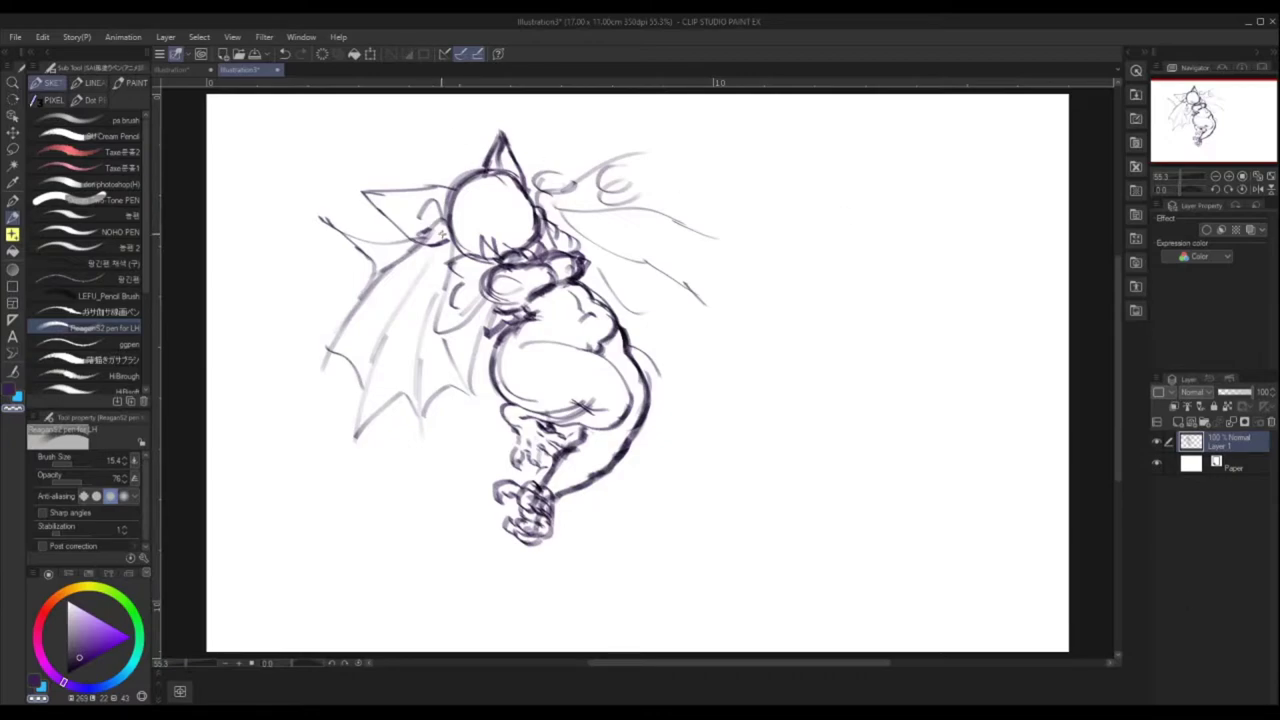
mouse_move(440, 200)
mouse_down()
mouse_move(450, 262)
mouse_move(440, 206)
mouse_up()
drag(432, 204, 452, 274)
mouse_move(436, 222)
mouse_down()
mouse_move(276, 312)
mouse_move(226, 377)
mouse_up()
drag(330, 336, 236, 376)
drag(438, 236, 258, 348)
mouse_move(404, 262)
mouse_down()
mouse_move(328, 358)
mouse_move(346, 434)
mouse_up()
drag(472, 386, 500, 406)
key(ctrl+z)
- Refine the waist line and the contour under the thigh, undoing the last unwanted strokes
drag(520, 324, 495, 358)
drag(514, 410, 592, 404)
drag(700, 330, 695, 340)
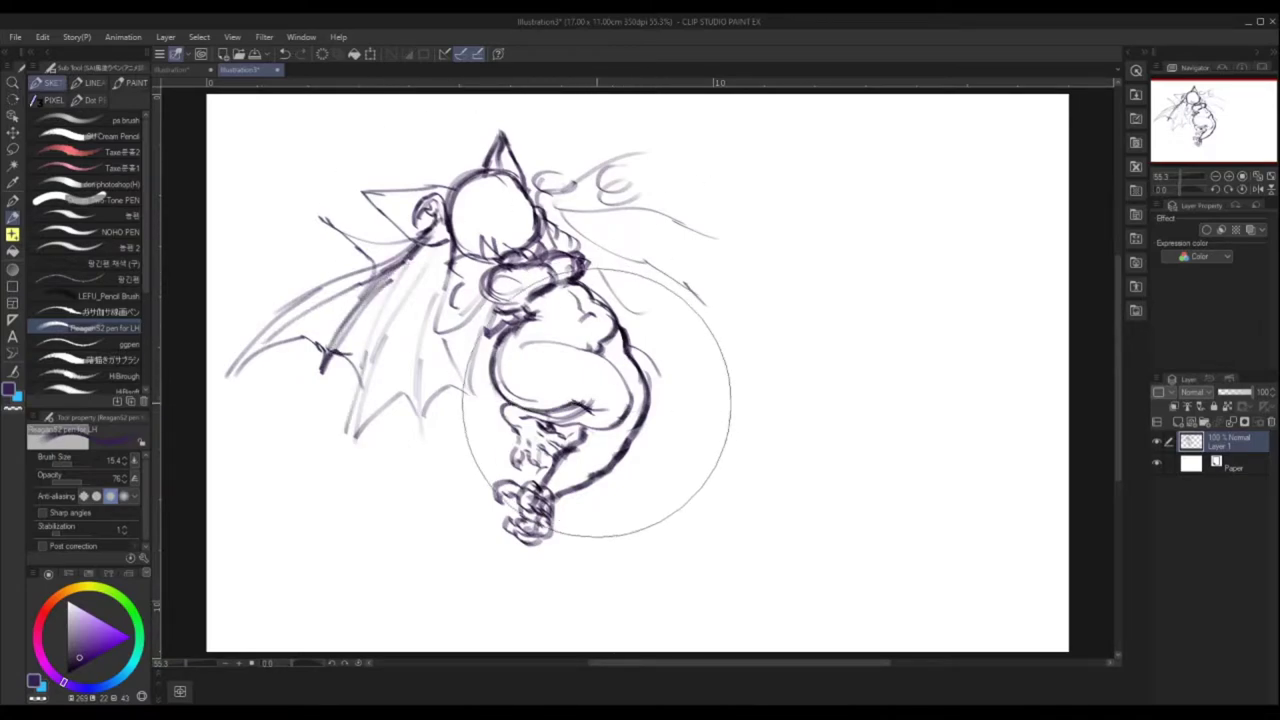
key(ctrl+z)
key(ctrl+z)
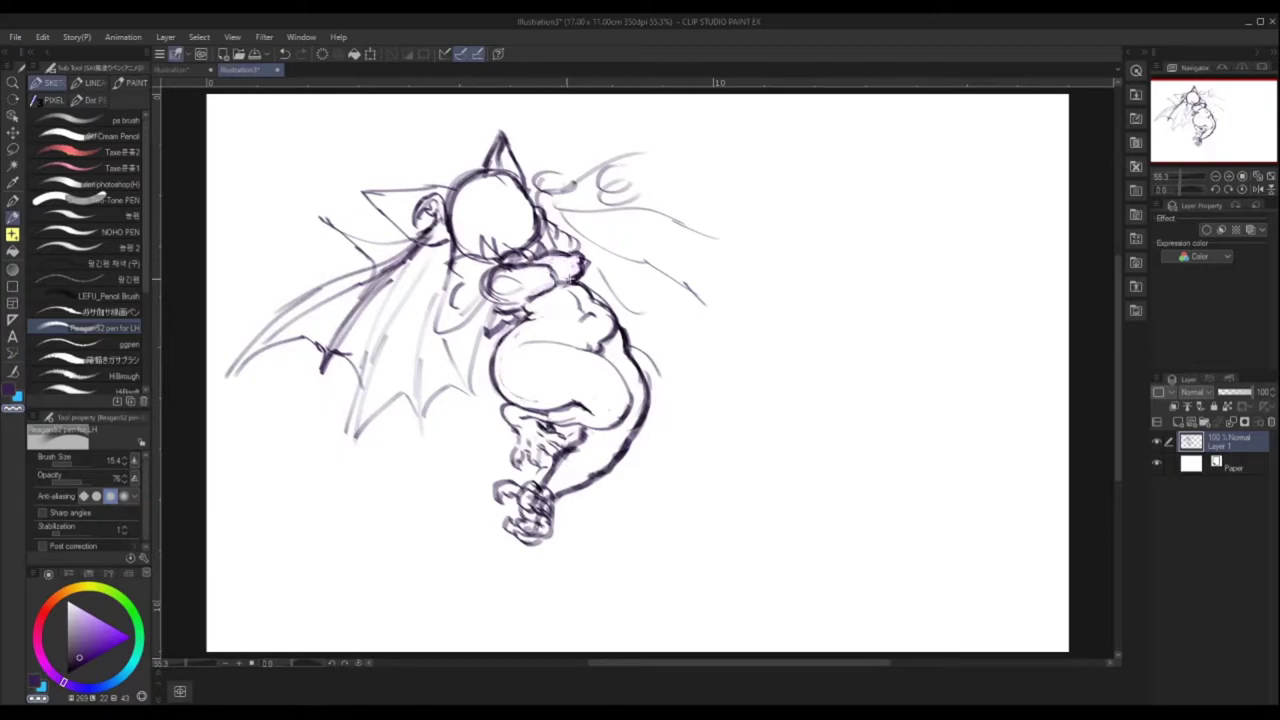
alt+click(510, 290)
mouse_move(527, 301)
mouse_down()
mouse_move(552, 272)
mouse_move(503, 300)
mouse_up()
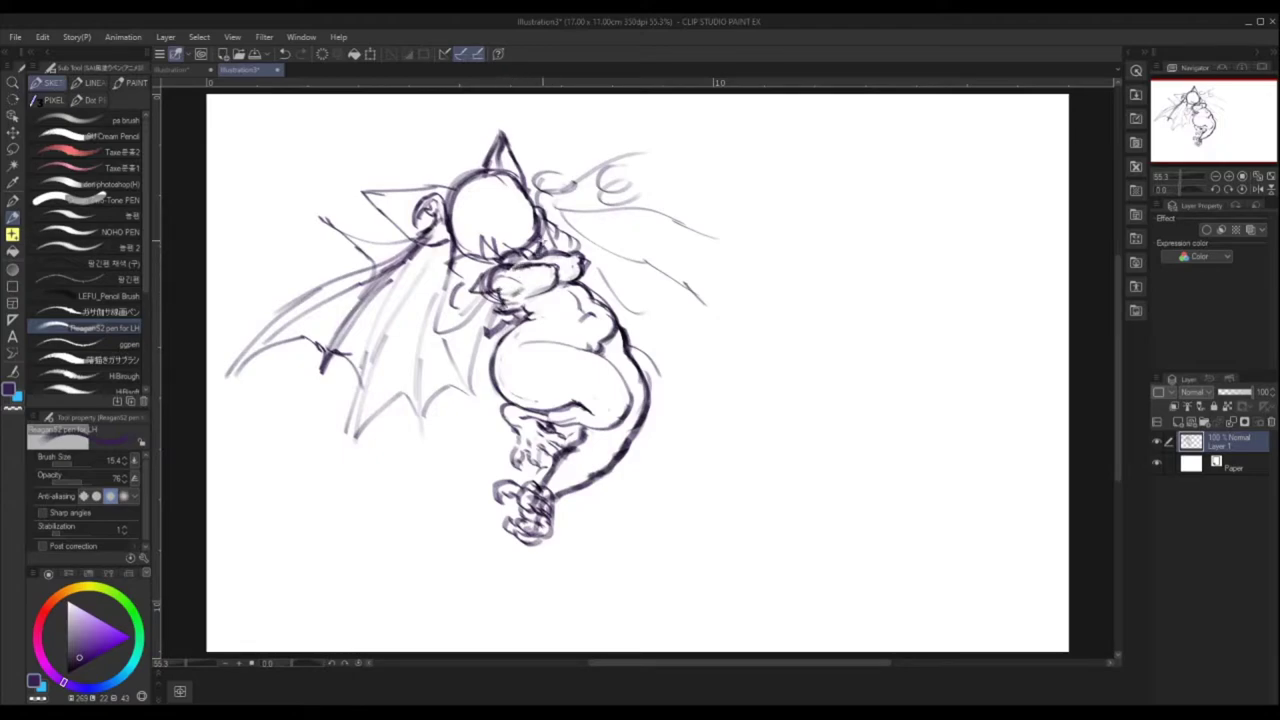
key(ctrl+z)
key(ctrl+z)
key(ctrl+z)
key(ctrl+z)
key(ctrl+z)
- Draw spiky fur tufts around the shoulders and upper arms, erasing the overlapping sketch lines
drag(505, 260, 482, 279)
drag(466, 276, 500, 294)
drag(540, 218, 582, 252)
drag(584, 272, 598, 288)
key(c)
drag(556, 220, 548, 246)
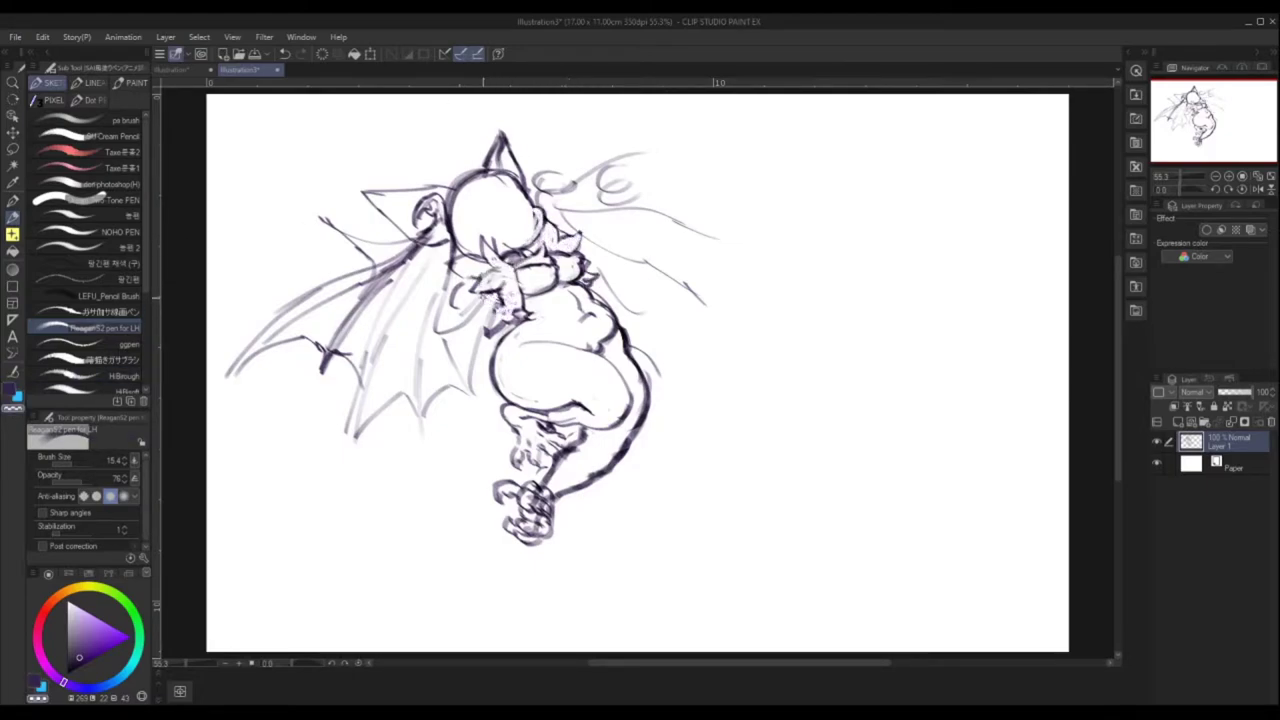
key(c)
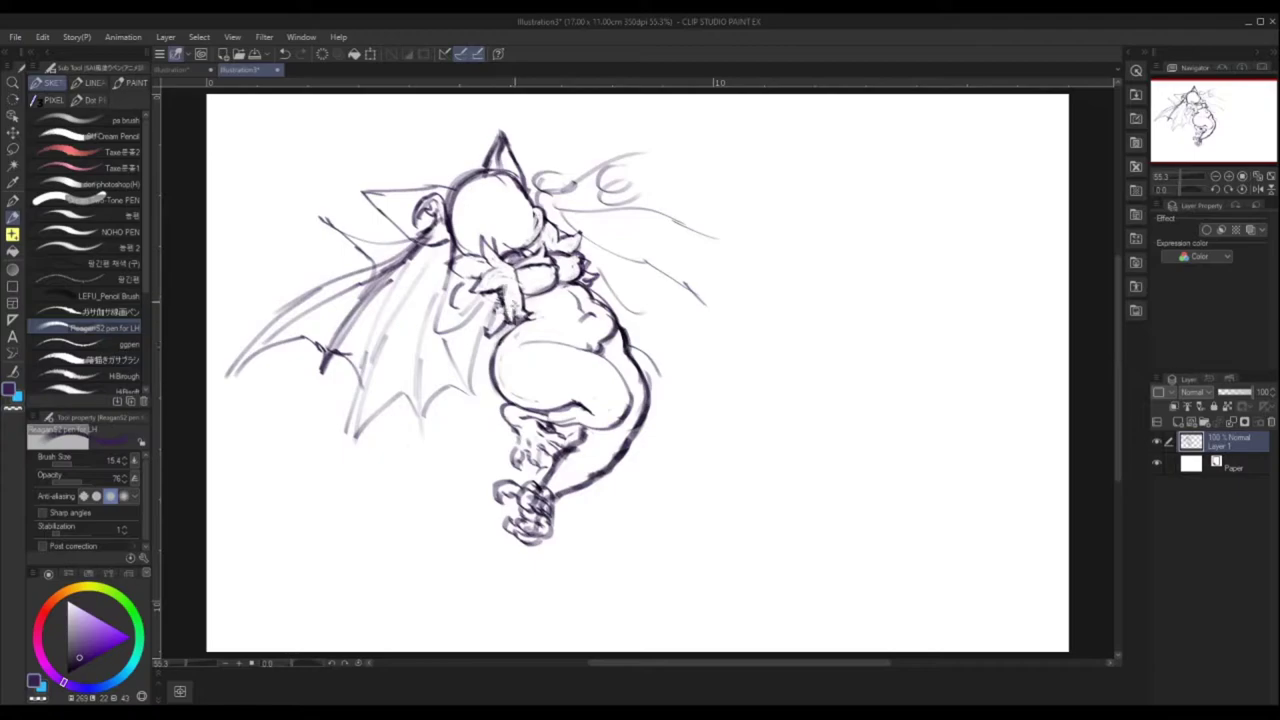
- Fill the chest top with dark shading and add spiky fur trim around the arm and hips
mouse_move(524, 260)
mouse_down()
mouse_move(582, 286)
mouse_move(568, 308)
mouse_move(584, 280)
mouse_move(522, 312)
mouse_move(494, 400)
mouse_up()
drag(576, 280, 526, 302)
mouse_move(582, 258)
mouse_down()
mouse_move(524, 304)
mouse_move(570, 280)
mouse_up()
alt+click(566, 272)
mouse_move(524, 326)
mouse_down()
mouse_move(549, 338)
mouse_move(638, 300)
mouse_move(616, 345)
mouse_move(648, 435)
mouse_move(628, 442)
mouse_up()
- Erase the messy lines of the lower foot and redraw its toes and claws more cleanly
alt+click(497, 345)
drag(545, 492, 522, 500)
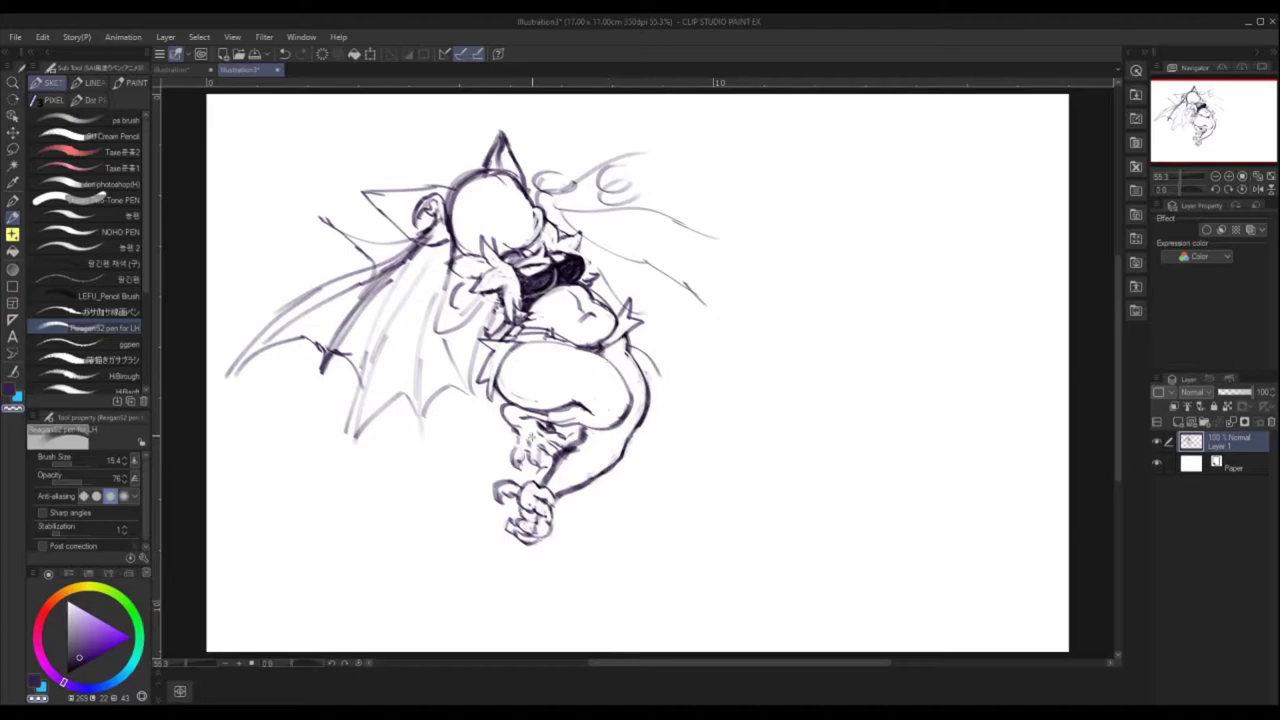
key(e)
drag(525, 505, 519, 535)
key(p)
mouse_move(528, 485)
mouse_down()
mouse_move(548, 516)
mouse_move(522, 540)
mouse_move(533, 505)
mouse_up()
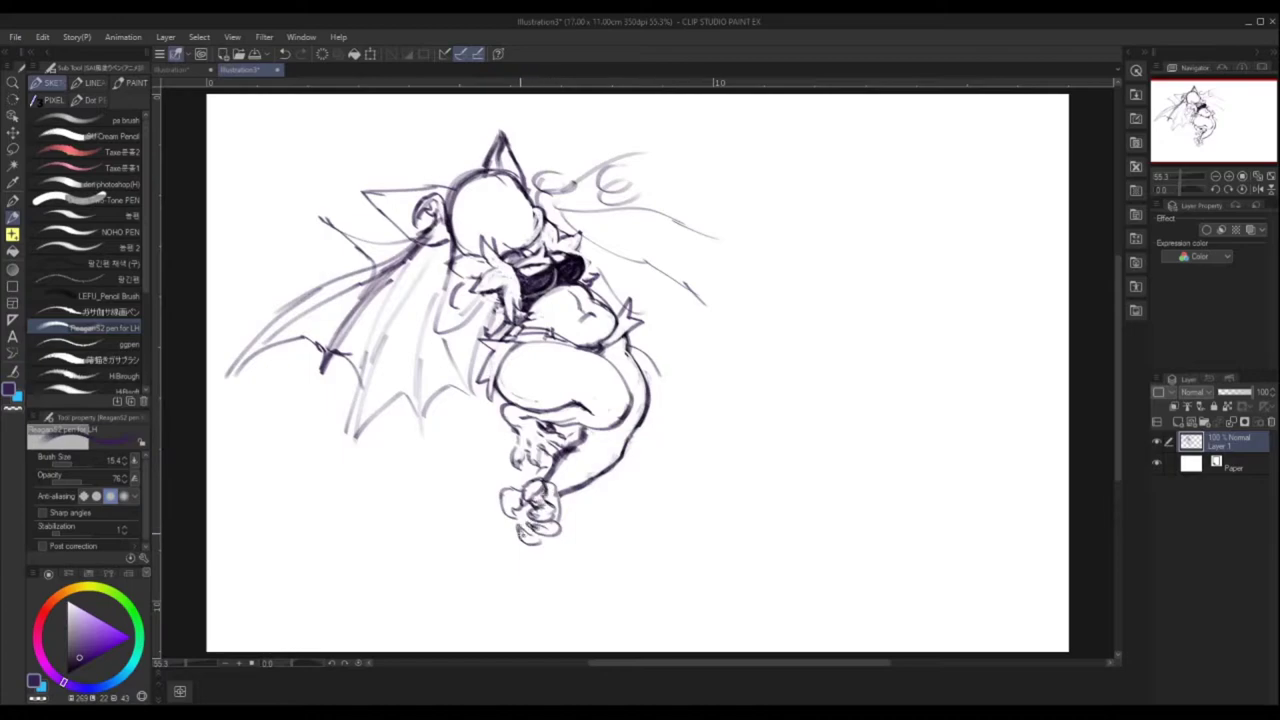
drag(504, 492, 522, 510)
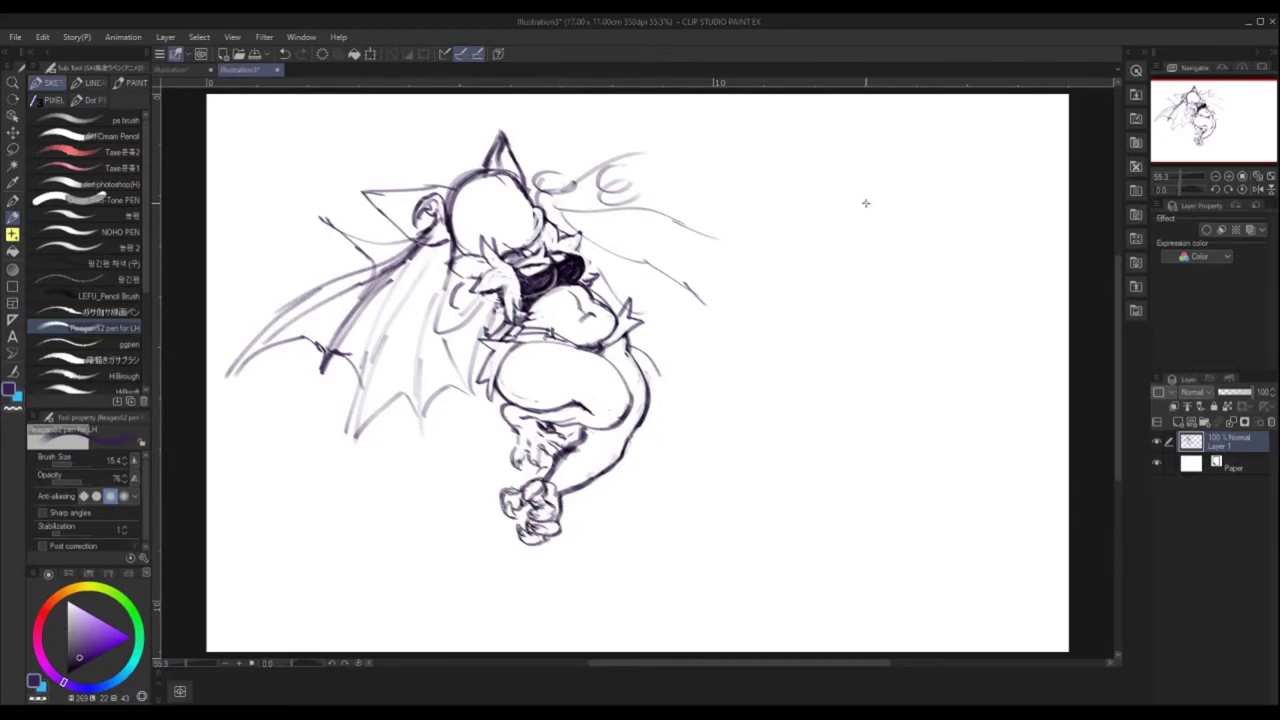
- Redraw the right-hand wing with a hooked claw, finger bones and scalloped membrane edges
drag(558, 206, 800, 232)
drag(580, 224, 720, 305)
drag(730, 240, 675, 345)
drag(758, 200, 716, 300)
drag(550, 206, 686, 194)
drag(650, 200, 761, 217)
drag(540, 172, 668, 332)
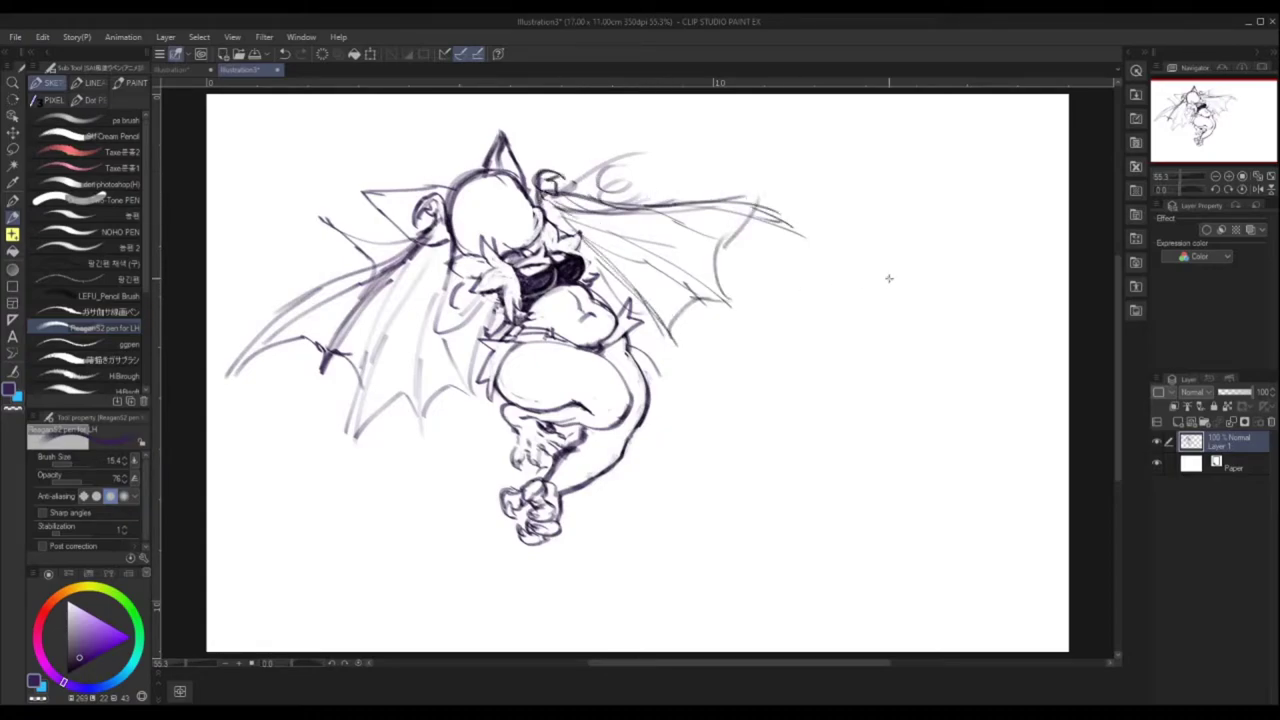
- Rework the wing membranes, raising the right-hand wing's upper edge and adjusting its finger bones
drag(296, 334, 354, 390)
drag(600, 252, 736, 316)
mouse_move(600, 190)
mouse_down()
mouse_move(780, 300)
mouse_move(776, 142)
mouse_up()
drag(580, 224, 740, 316)
drag(600, 255, 660, 325)
drag(776, 140, 738, 314)
drag(622, 210, 585, 248)
- Enlarge the whole creature sketch so it nearly fills the canvas
key(ctrl+t)
mouse_move(777, 229)
mouse_down()
mouse_move(980, 94)
mouse_move(1014, 250)
mouse_move(1040, 200)
mouse_move(975, 95)
mouse_up()
key(Return)
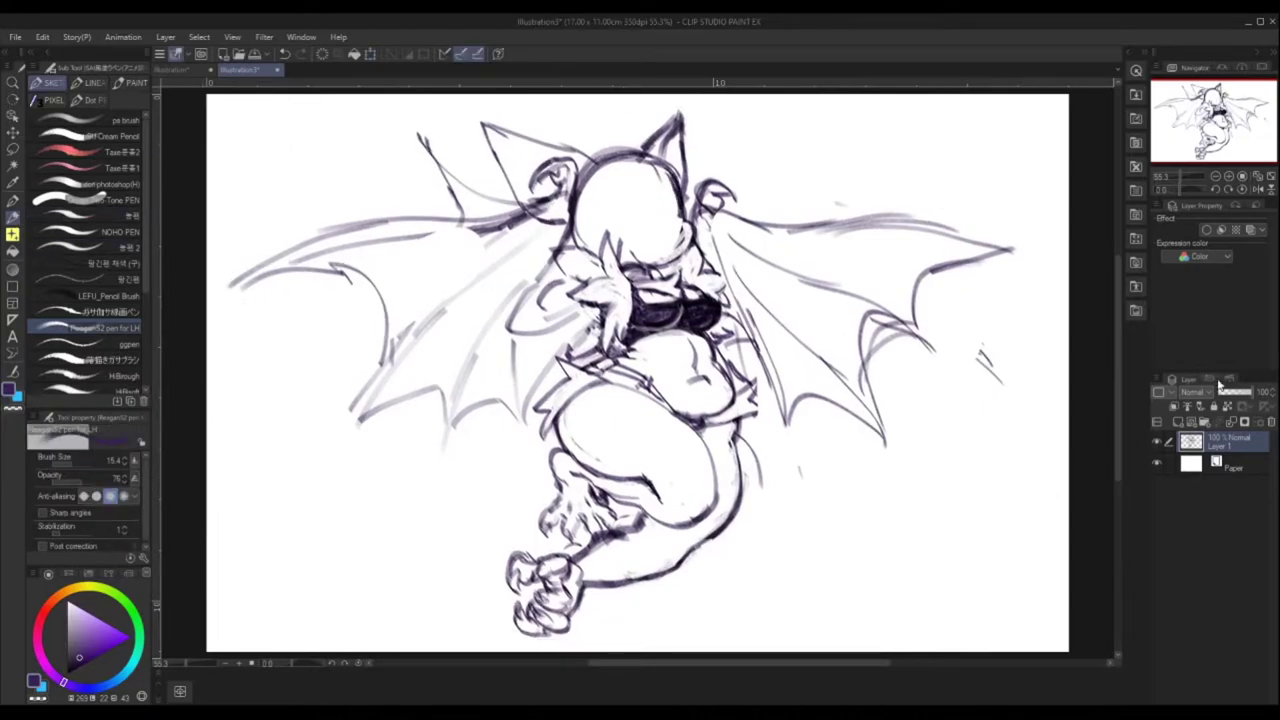
- Lower Layer 1's opacity to 38% and prepare a bright purple brush with size 6.6
click(1226, 392)
click(72, 462)
click(100, 638)
drag(1204, 106, 1190, 110)
scroll(1190, 110, up, 1)
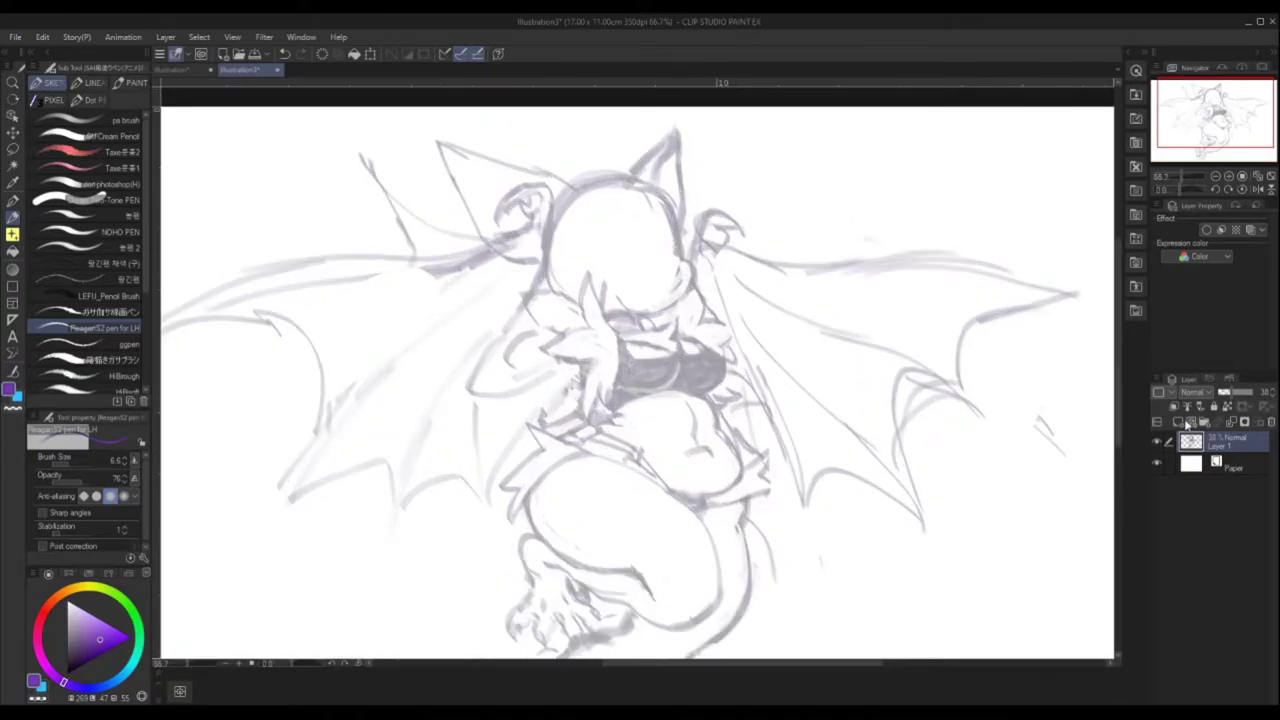
- Add a new layer above the sketch for the face and reduce Layer 1's opacity to 15%
key(ctrl+shift+n)
click(90, 460)
mouse_move(655, 188)
mouse_down()
mouse_move(676, 252)
mouse_move(632, 238)
mouse_move(613, 272)
mouse_move(662, 242)
mouse_move(672, 286)
mouse_up()
click(1200, 441)
- Draw the eyes, brows, snout and fanged mouth in purple on Layer 2
mouse_move(668, 232)
mouse_down()
mouse_move(660, 204)
mouse_move(676, 246)
mouse_up()
drag(618, 236, 674, 280)
mouse_move(636, 288)
mouse_down()
mouse_move(676, 268)
mouse_move(630, 290)
mouse_up()
mouse_move(596, 240)
mouse_down()
mouse_move(646, 258)
mouse_move(626, 248)
mouse_up()
mouse_move(628, 234)
mouse_down()
mouse_move(648, 246)
mouse_move(636, 270)
mouse_up()
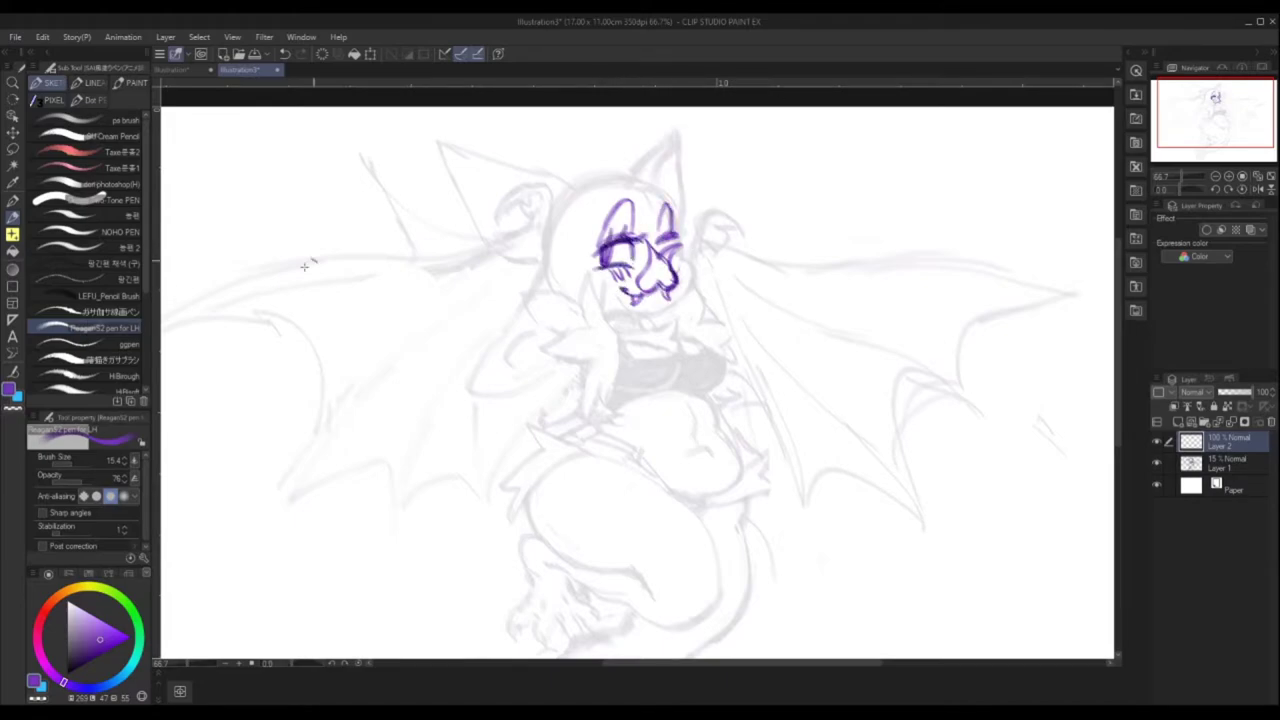
key(ctrl+z)
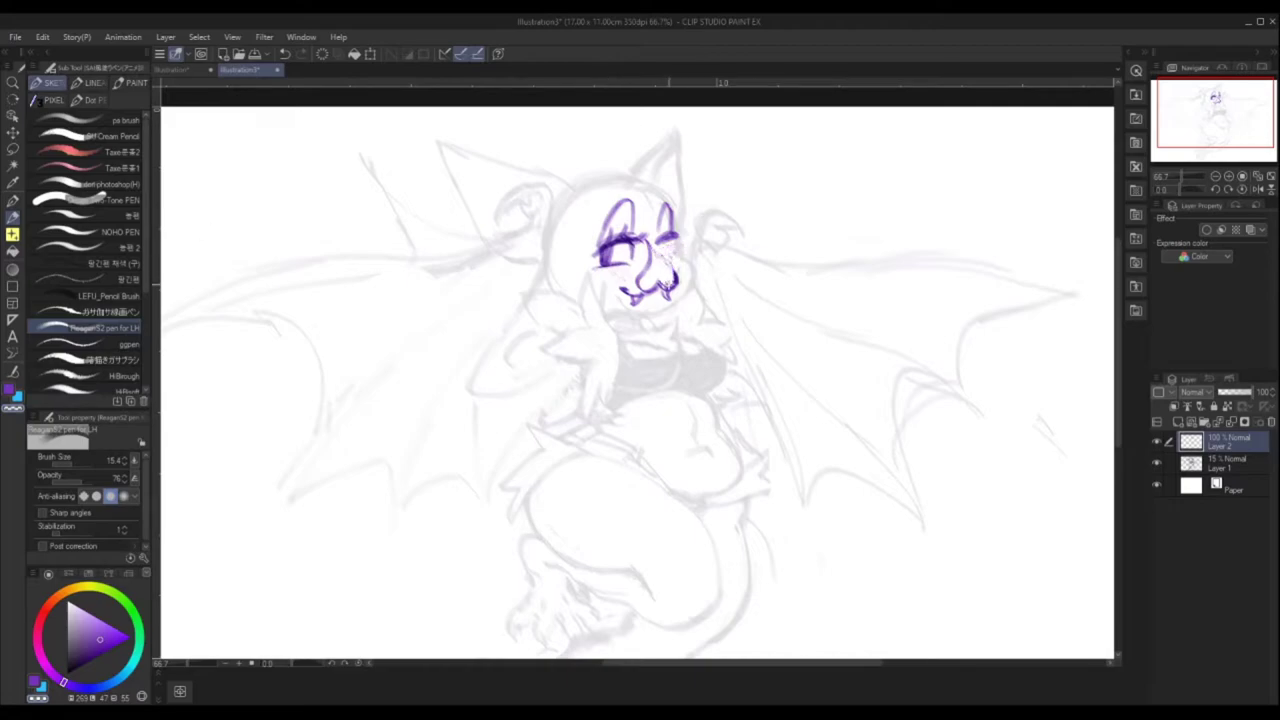
- Refine the far eye, the lashes and the bridge of the snout, erasing overlapping lines
mouse_move(656, 240)
mouse_down()
mouse_move(688, 228)
mouse_move(666, 196)
mouse_up()
mouse_move(652, 236)
mouse_down()
mouse_move(650, 256)
mouse_move(656, 226)
mouse_move(667, 264)
mouse_move(642, 298)
mouse_up()
key(c)
key(c)
drag(636, 260, 652, 294)
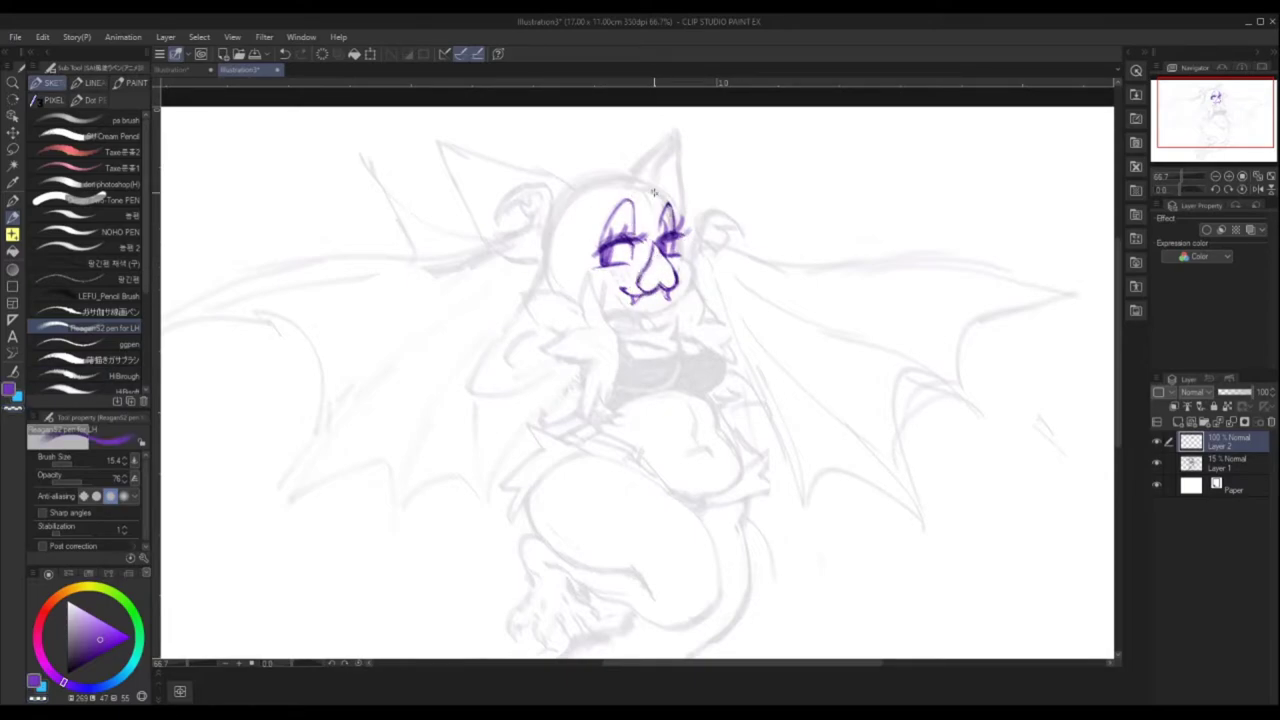
mouse_move(626, 216)
mouse_down()
mouse_move(607, 182)
mouse_move(640, 214)
mouse_move(680, 214)
mouse_move(580, 250)
mouse_up()
key(ctrl+z)
key(ctrl+z)
- Outline the face with the cheek, chin and rounded muzzle
mouse_move(594, 230)
mouse_down()
mouse_move(626, 344)
mouse_move(646, 326)
mouse_up()
drag(680, 218, 672, 304)
drag(630, 316, 672, 304)
drag(700, 256, 662, 314)
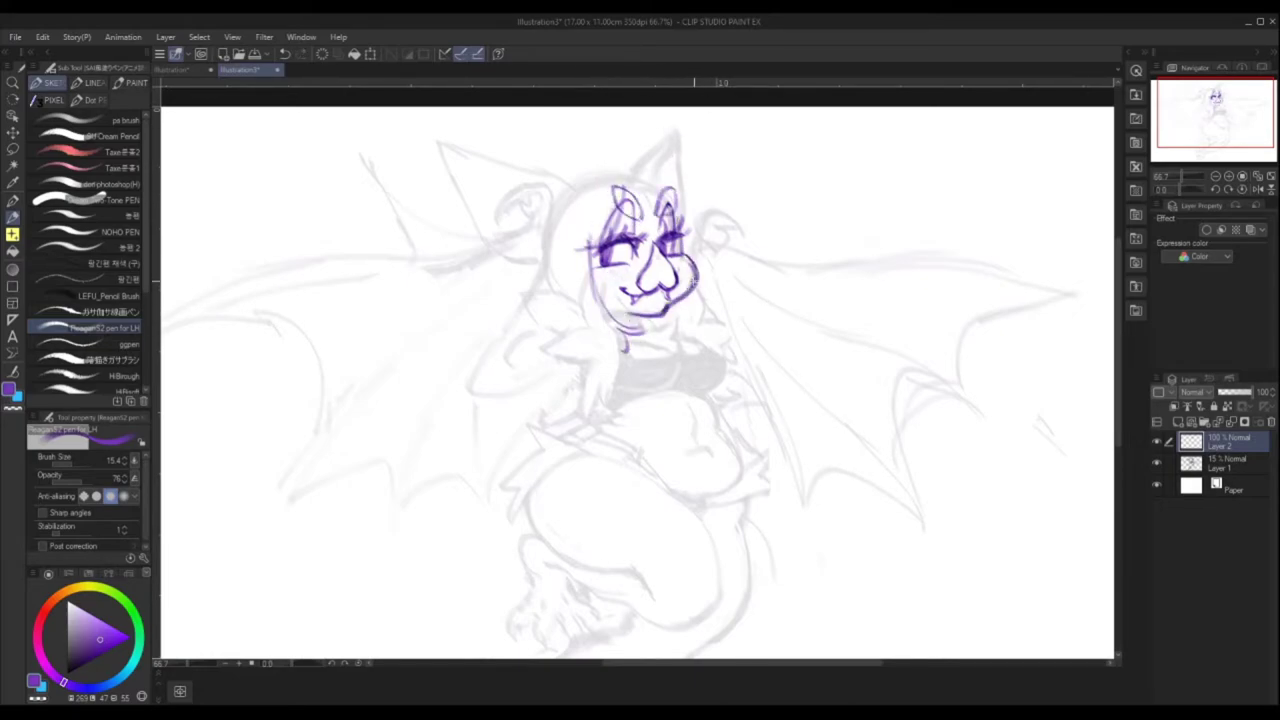
- Add blush marks under the eyes, a cheek fur tuft and hair strands around the forehead
drag(602, 266, 628, 276)
drag(672, 254, 686, 266)
drag(682, 210, 690, 260)
drag(688, 292, 726, 312)
drag(592, 206, 586, 258)
drag(612, 222, 592, 254)
drag(612, 200, 616, 234)
drag(642, 184, 666, 190)
- Touch up the irises and lashes of both eyes, erasing stray lines around them
key(c)
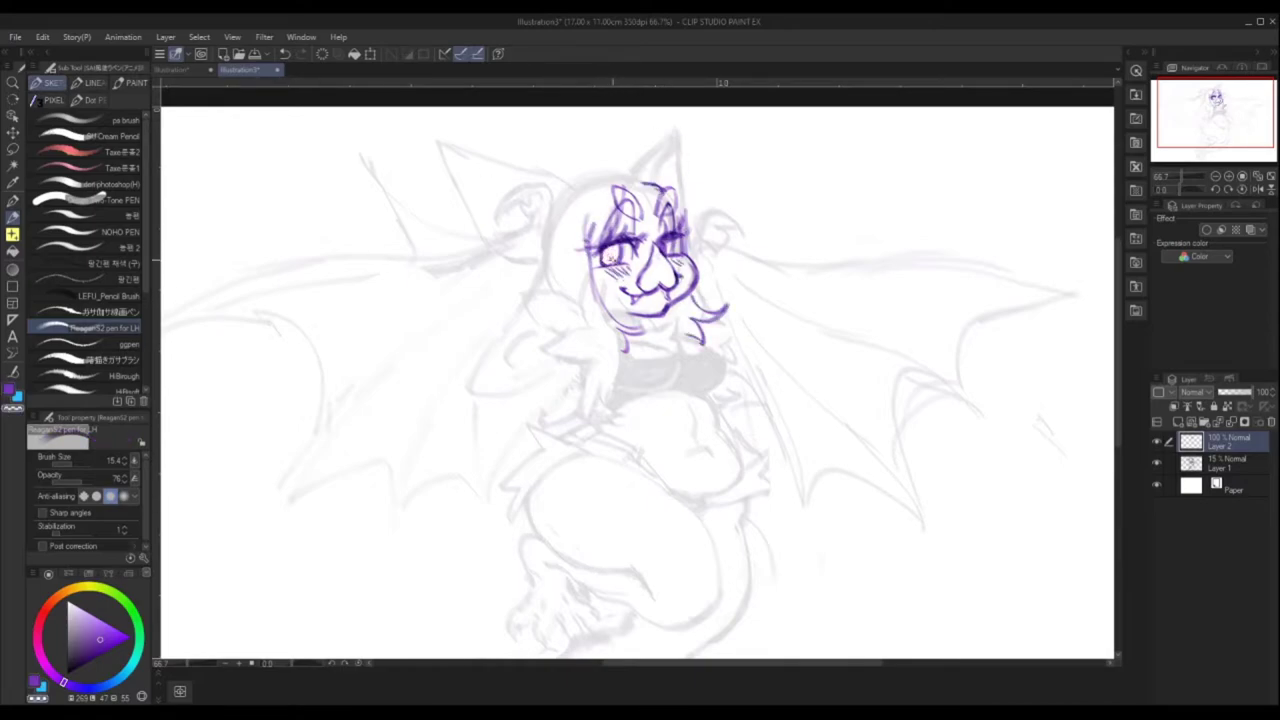
key(c)
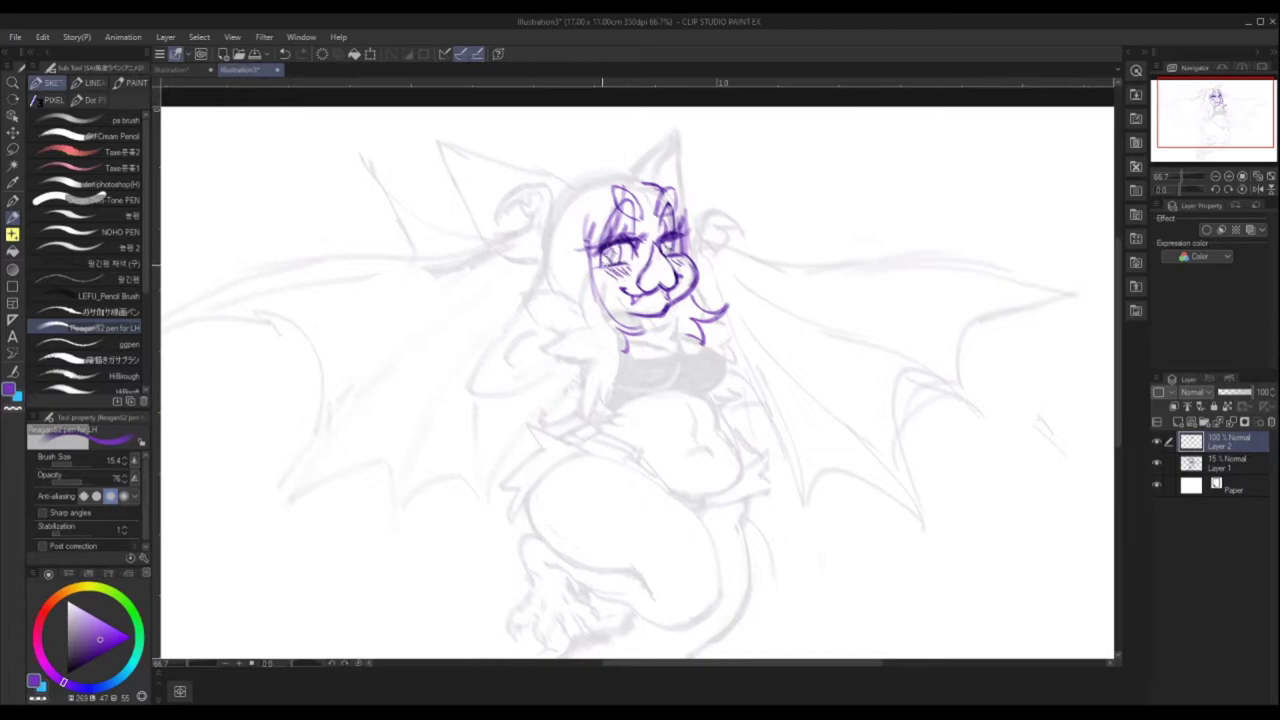
key(c)
drag(686, 254, 670, 266)
key(c)
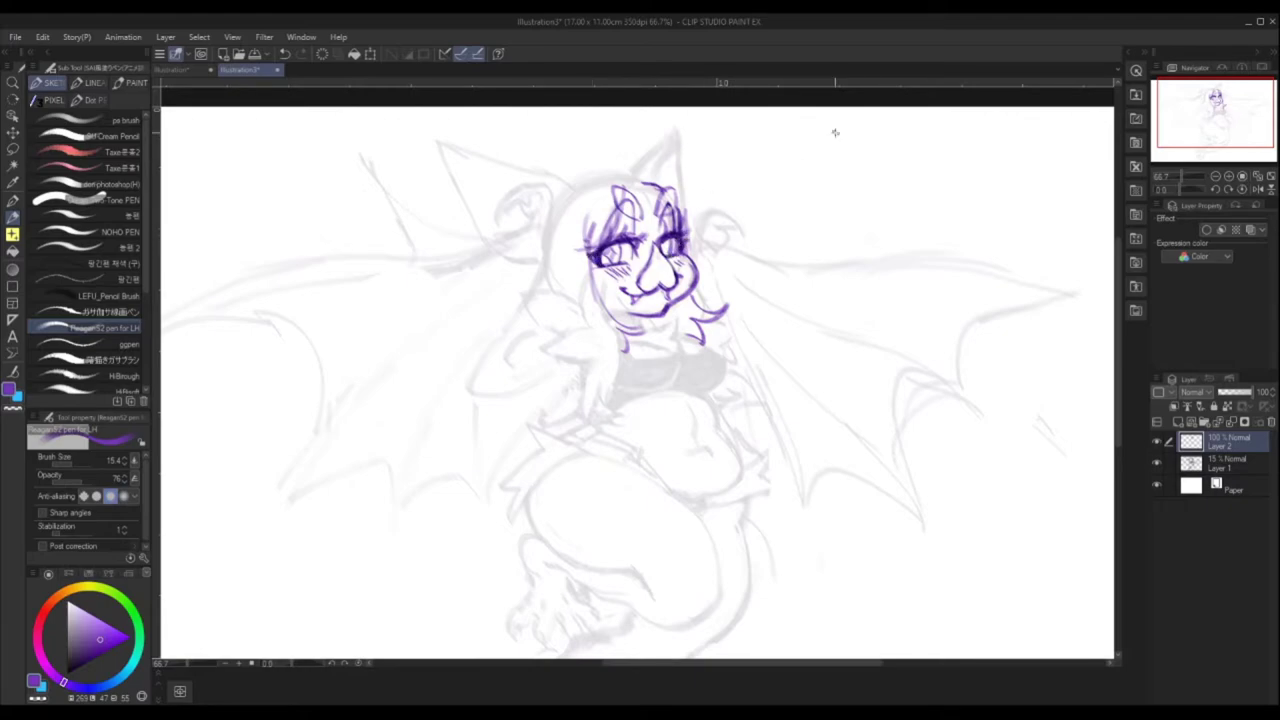
- Clear the entire purple face drawing from Layer 2
click(322, 54)
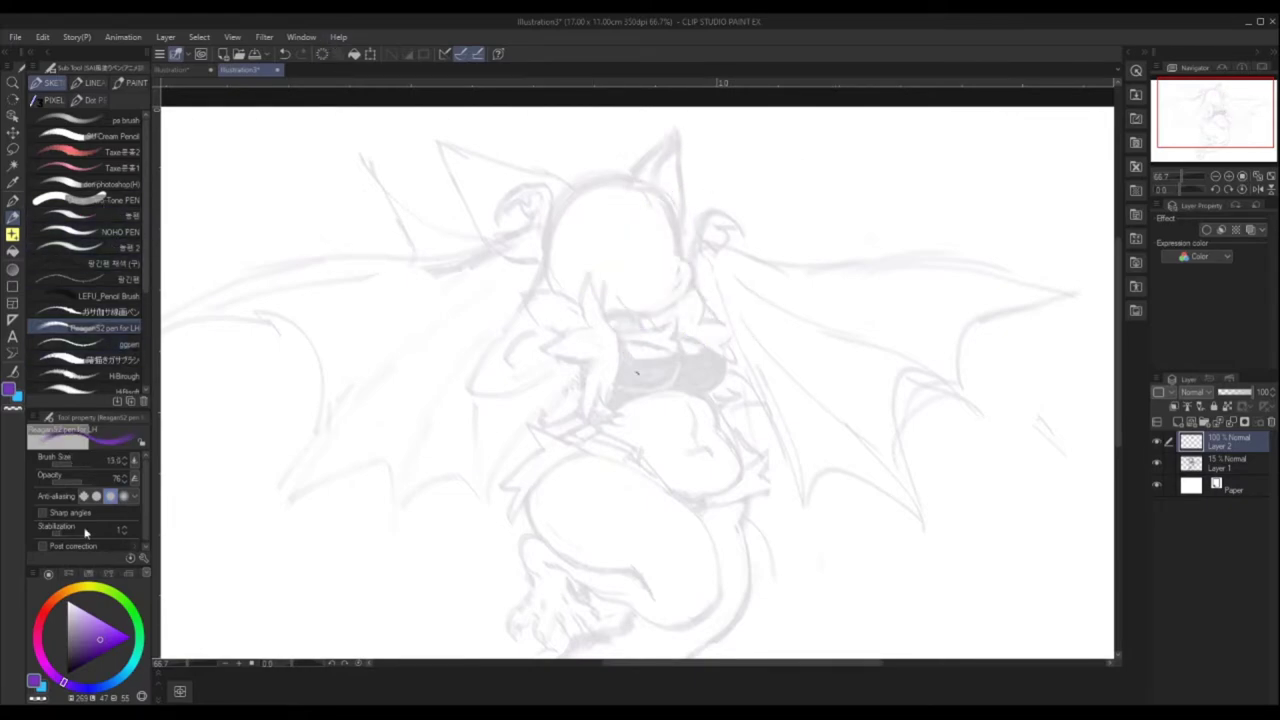
mouse_move(632, 266)
mouse_down()
mouse_move(665, 262)
mouse_move(640, 228)
mouse_move(645, 195)
mouse_move(672, 262)
mouse_up()
key(Delete)
mouse_move(641, 192)
mouse_down()
mouse_move(650, 278)
mouse_move(648, 195)
mouse_move(655, 268)
mouse_up()
click(322, 54)
mouse_move(617, 147)
mouse_down()
mouse_move(648, 268)
mouse_move(672, 256)
mouse_up()
drag(628, 172, 644, 280)
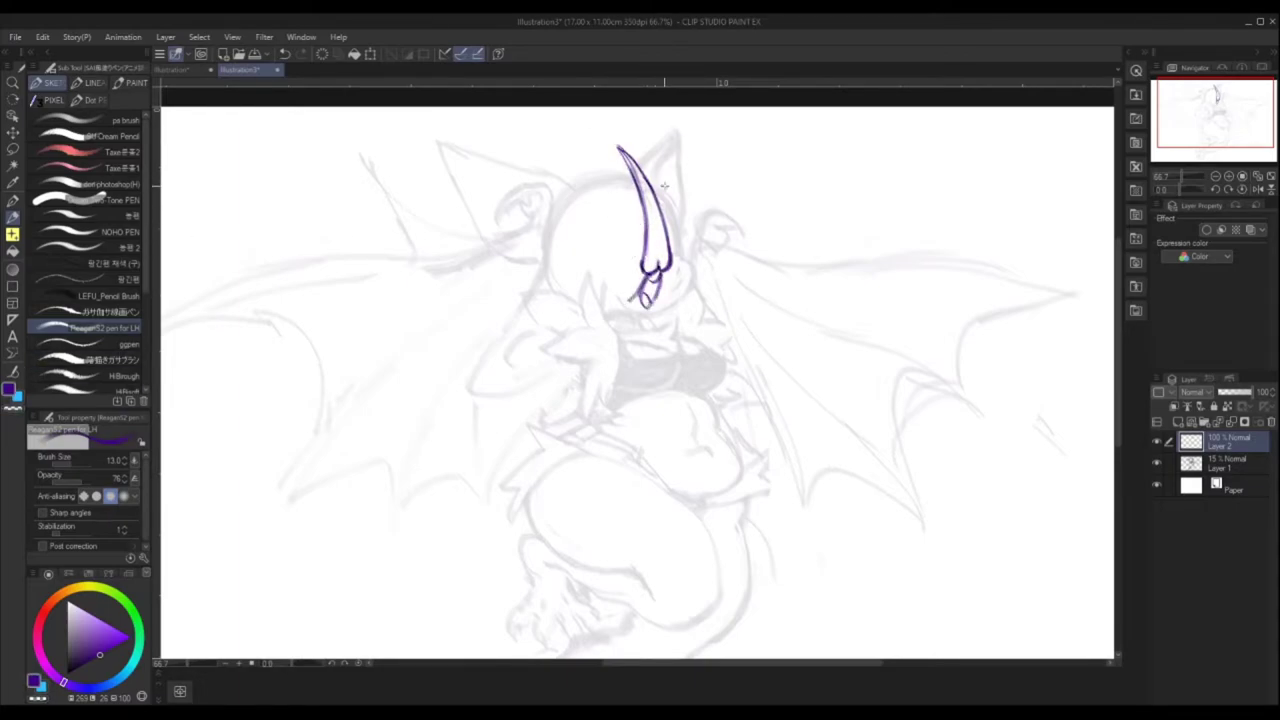
key(ctrl+z)
mouse_move(586, 238)
mouse_down()
mouse_move(612, 224)
mouse_move(630, 252)
mouse_move(620, 274)
mouse_up()
click(322, 54)
drag(572, 232, 632, 258)
mouse_move(658, 222)
mouse_down()
mouse_move(680, 216)
mouse_move(672, 258)
mouse_up()
drag(580, 242, 630, 268)
drag(660, 222, 668, 256)
mouse_move(586, 250)
mouse_down()
mouse_move(642, 263)
mouse_move(648, 282)
mouse_move(622, 300)
mouse_move(668, 292)
mouse_up()
key(ctrl+z)
key(e)
click(667, 242)
key(p)
drag(646, 242, 664, 286)
mouse_move(604, 236)
mouse_down()
mouse_move(664, 232)
mouse_move(600, 250)
mouse_up()
key(e)
key(p)
drag(614, 206, 616, 234)
mouse_move(650, 200)
mouse_down()
mouse_move(662, 318)
mouse_move(665, 241)
mouse_up()
key(ctrl+z)
key(ctrl+z)
key(ctrl+z)
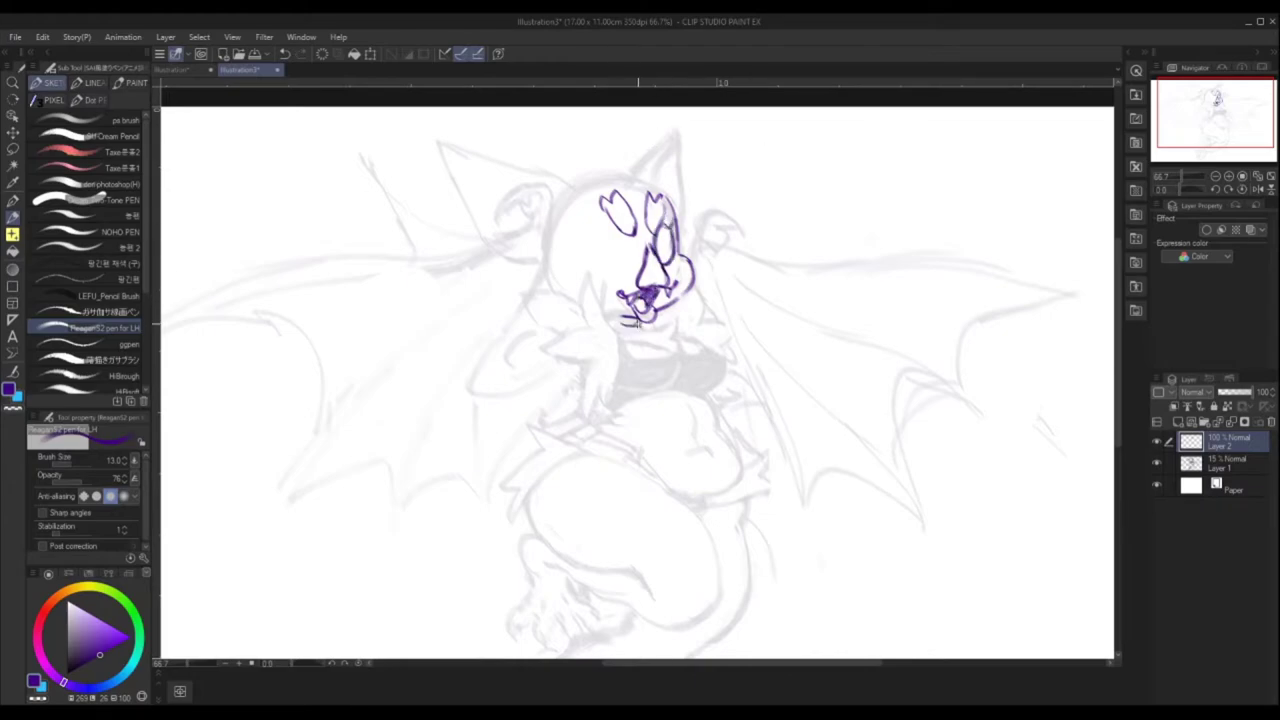
key(Delete)
- Switch to the photoshop(H) sketch brush and try it with a test stroke on the empty canvas area
click(100, 184)
drag(222, 205, 258, 292)
key(ctrl+z)
drag(648, 186, 674, 248)
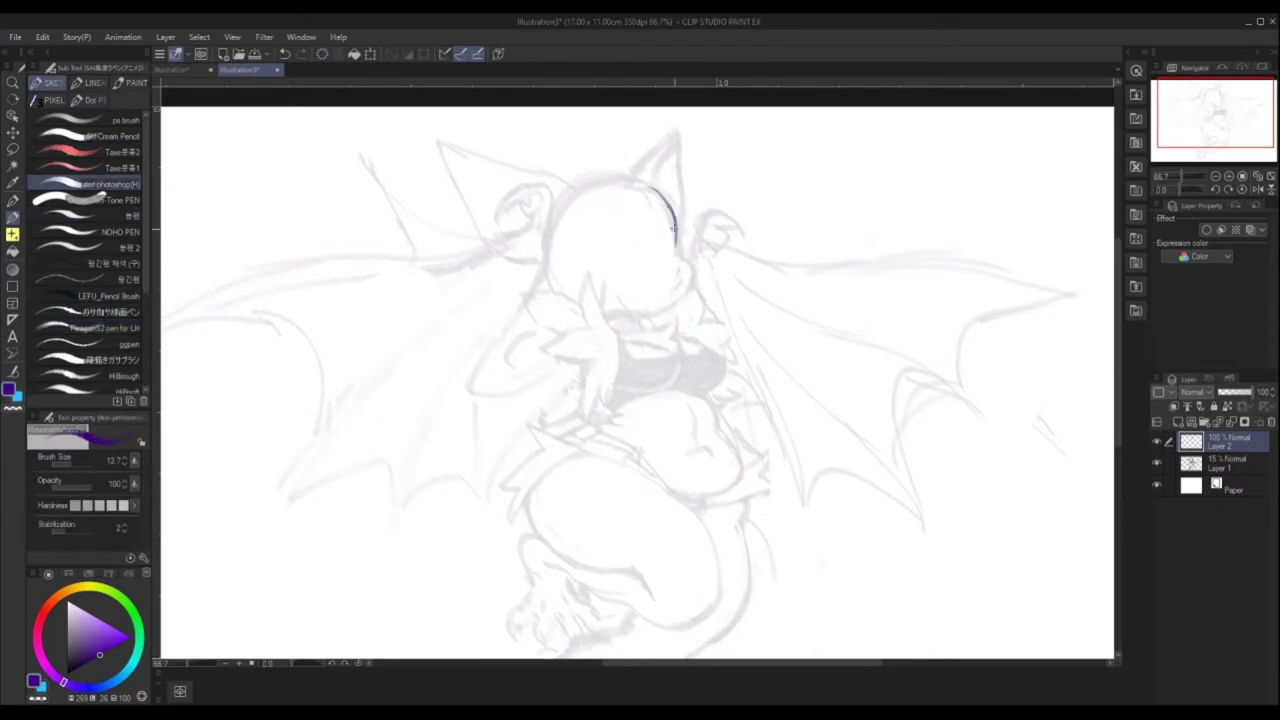
drag(679, 292, 627, 318)
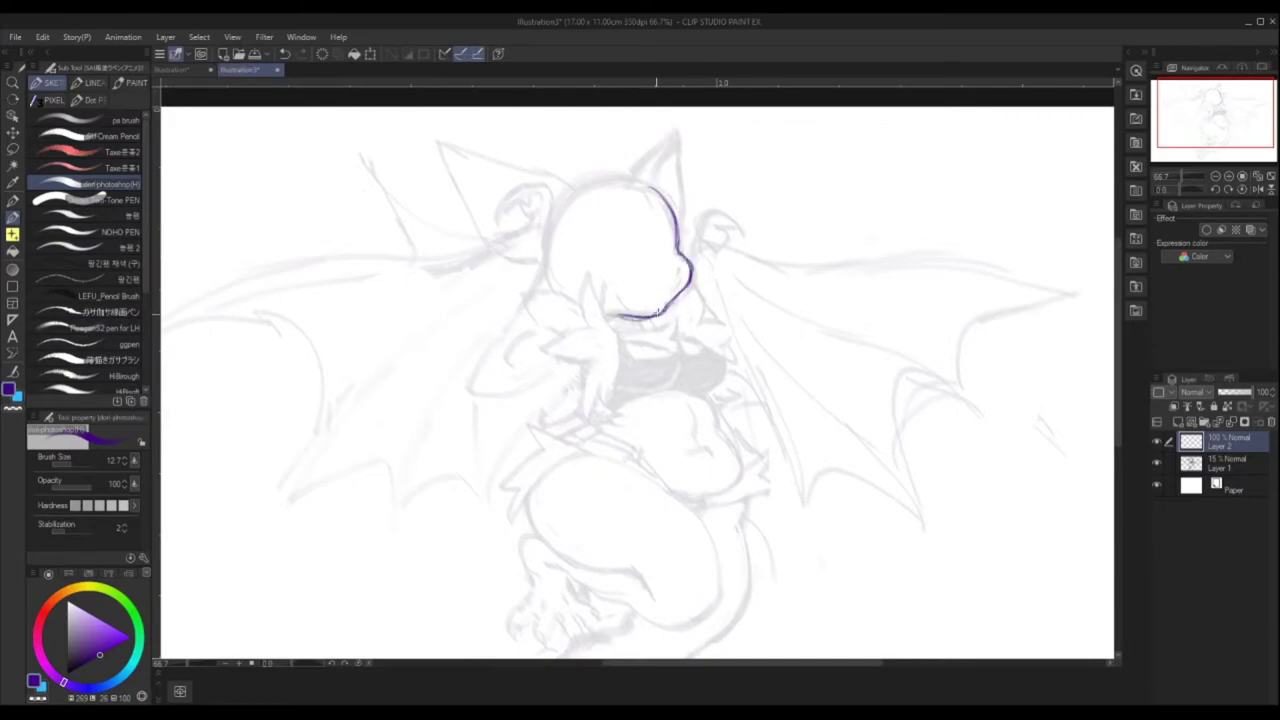
drag(640, 270, 654, 297)
drag(657, 297, 665, 252)
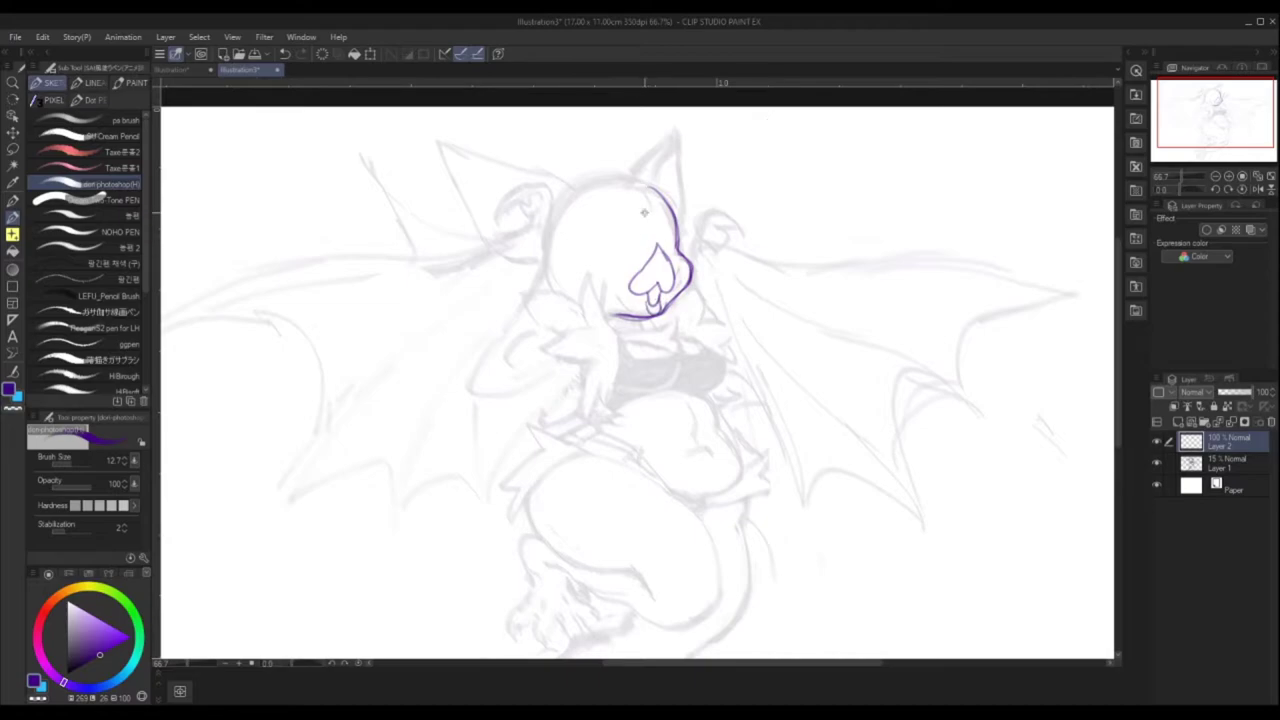
drag(638, 317, 638, 325)
key(ctrl+t)
drag(640, 240, 648, 250)
key(Return)
key(p)
mouse_move(614, 306)
mouse_down()
mouse_move(646, 312)
mouse_move(672, 284)
mouse_move(640, 308)
mouse_move(663, 288)
mouse_move(600, 312)
mouse_up()
key(c)
key(c)
drag(682, 262, 634, 314)
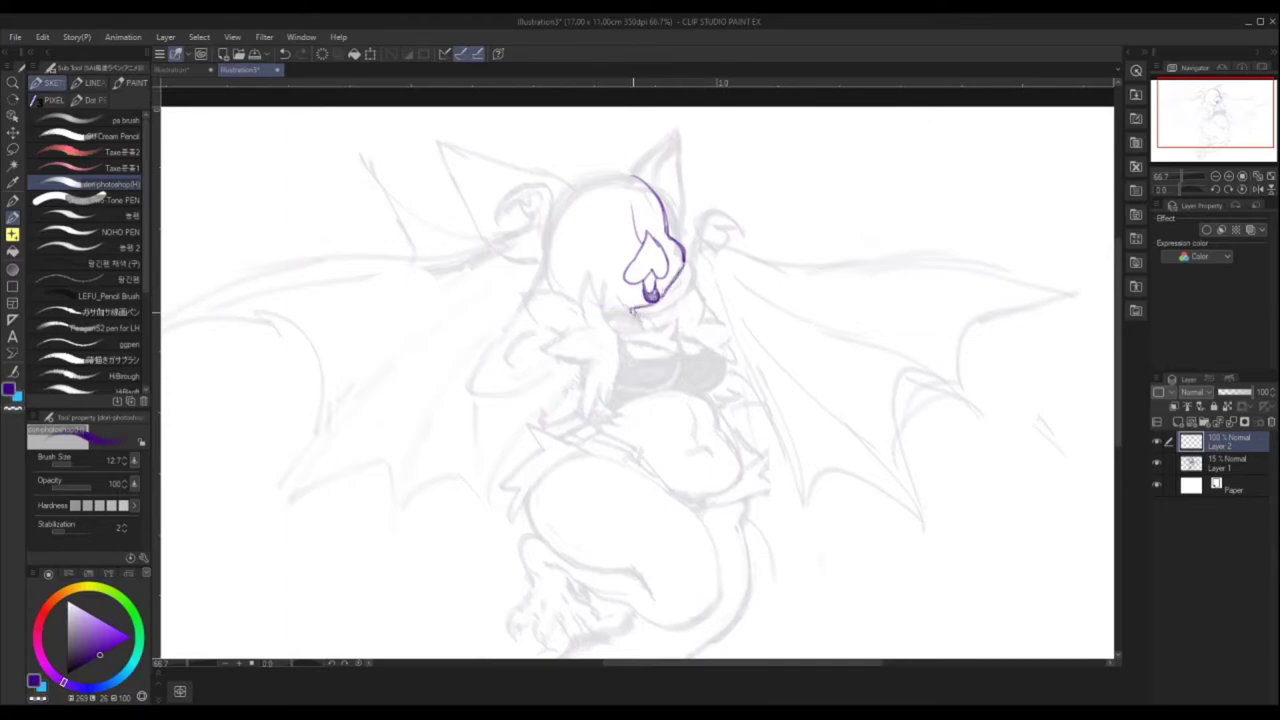
drag(684, 262, 642, 306)
click(630, 239)
mouse_move(627, 178)
mouse_down()
mouse_move(680, 255)
mouse_move(630, 318)
mouse_up()
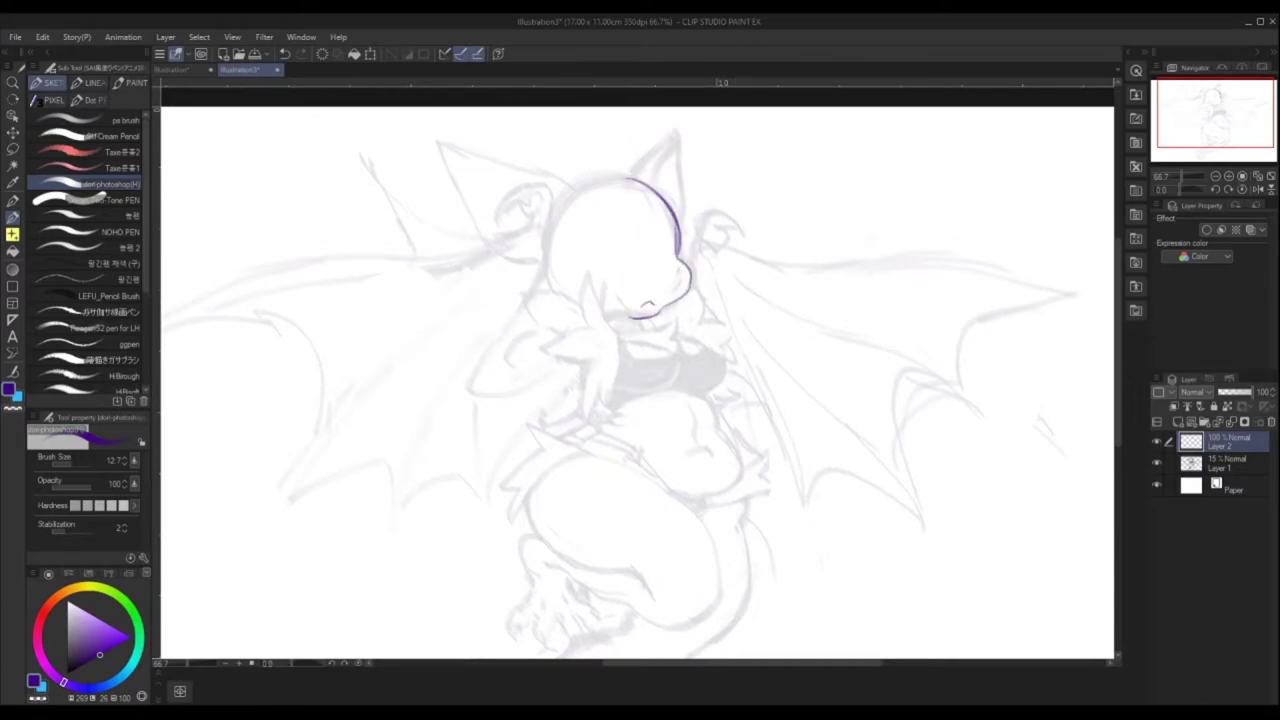
key(Delete)
- Outline the face over the dimmed sketch, with the cheek, chin, rounded muzzle, nose and small open mouth
mouse_move(612, 184)
mouse_down()
mouse_move(600, 300)
mouse_move(648, 334)
mouse_move(588, 230)
mouse_move(596, 285)
mouse_up()
mouse_move(670, 203)
mouse_down()
mouse_move(692, 282)
mouse_move(645, 318)
mouse_up()
mouse_move(676, 255)
mouse_down()
mouse_move(652, 236)
mouse_move(668, 284)
mouse_move(669, 270)
mouse_move(680, 278)
mouse_up()
mouse_move(688, 230)
mouse_down()
mouse_move(676, 276)
mouse_move(648, 276)
mouse_up()
mouse_move(680, 230)
mouse_down()
mouse_move(648, 256)
mouse_move(670, 246)
mouse_up()
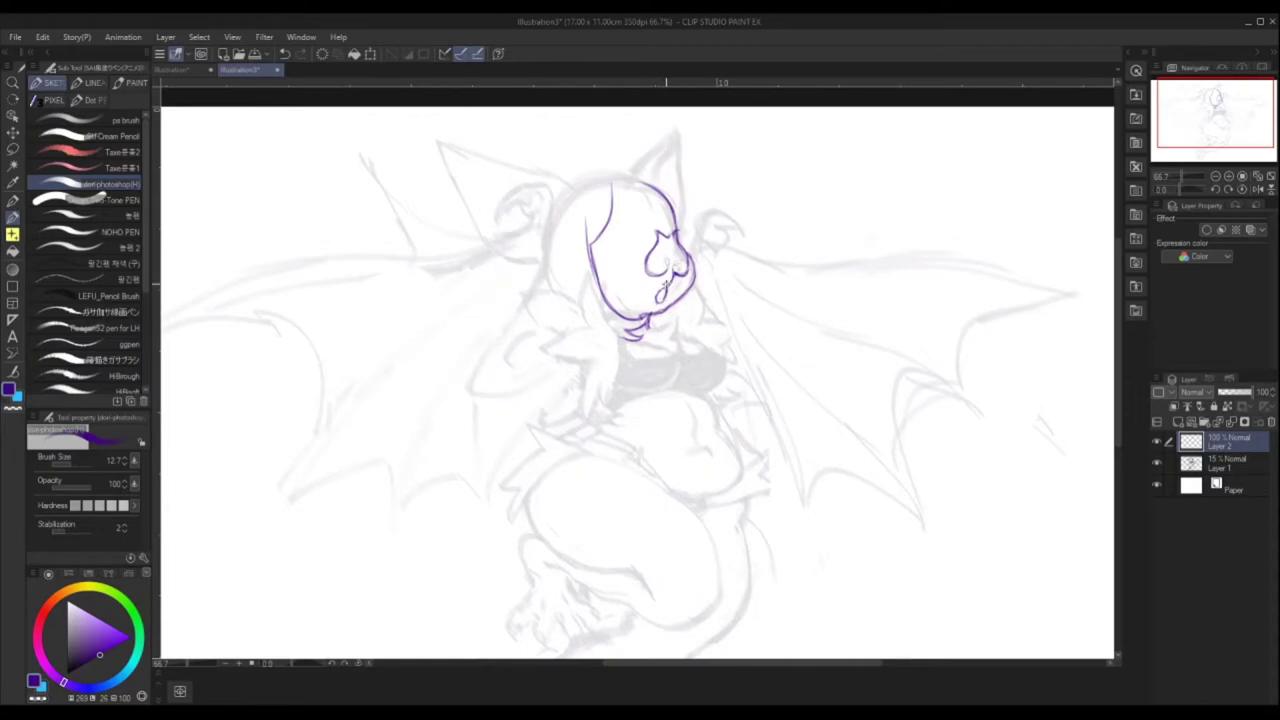
drag(686, 290, 640, 318)
key(ctrl+z)
mouse_move(675, 214)
mouse_down()
mouse_move(677, 300)
mouse_move(634, 316)
mouse_move(652, 316)
mouse_up()
key(ctrl+z)
drag(696, 256, 684, 298)
- Draw the spiky hair over and beside the head, and add the near eye, its brow and a forehead lock
mouse_move(576, 186)
mouse_down()
mouse_move(678, 122)
mouse_move(612, 166)
mouse_move(712, 160)
mouse_move(762, 350)
mouse_up()
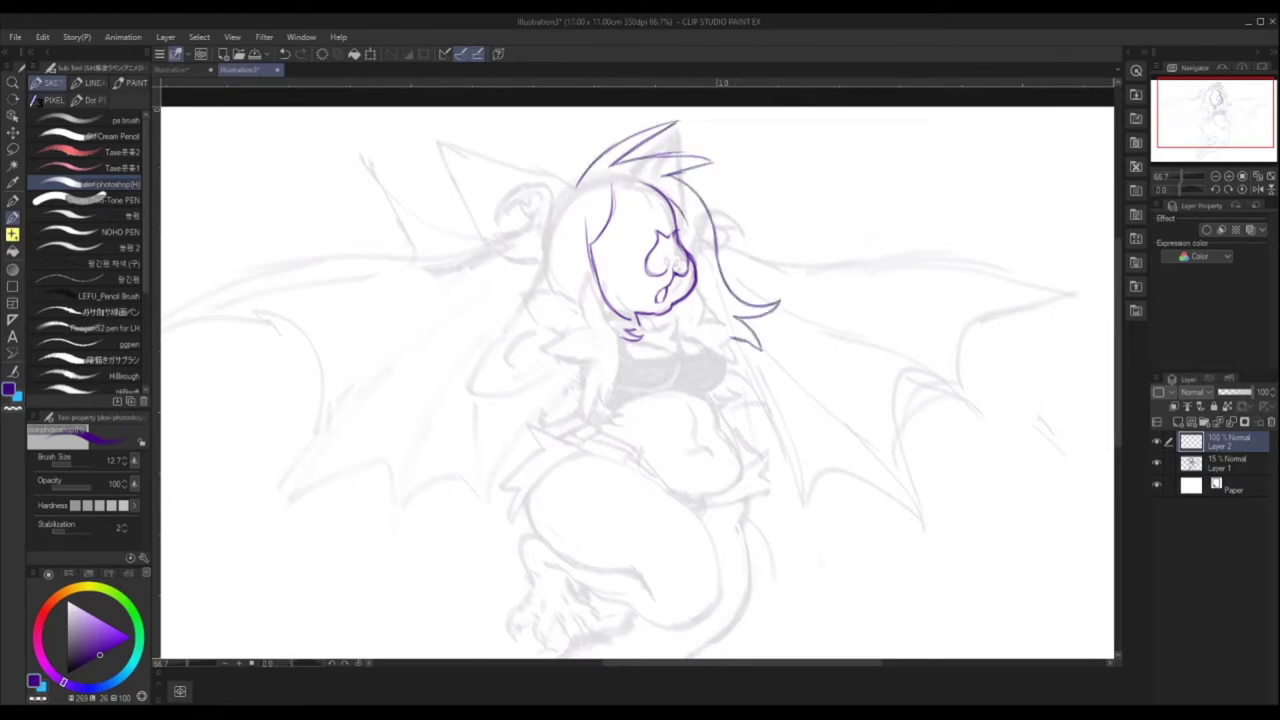
mouse_move(598, 254)
mouse_down()
mouse_move(648, 244)
mouse_move(618, 266)
mouse_up()
mouse_move(628, 220)
mouse_down()
mouse_move(644, 262)
mouse_move(620, 262)
mouse_up()
mouse_move(608, 190)
mouse_down()
mouse_move(636, 228)
mouse_move(664, 238)
mouse_move(584, 256)
mouse_up()
drag(590, 260, 598, 270)
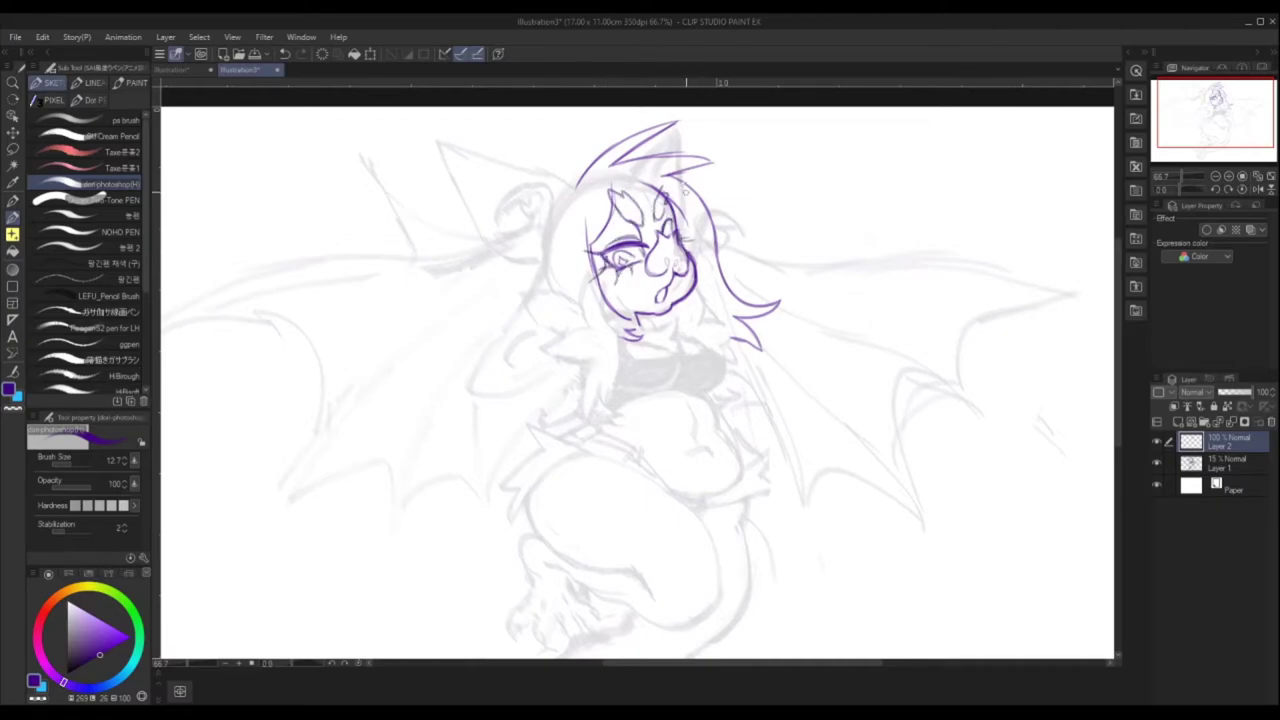
mouse_move(662, 232)
mouse_down()
mouse_move(676, 222)
mouse_move(690, 264)
mouse_move(670, 242)
mouse_up()
key(ctrl+z)
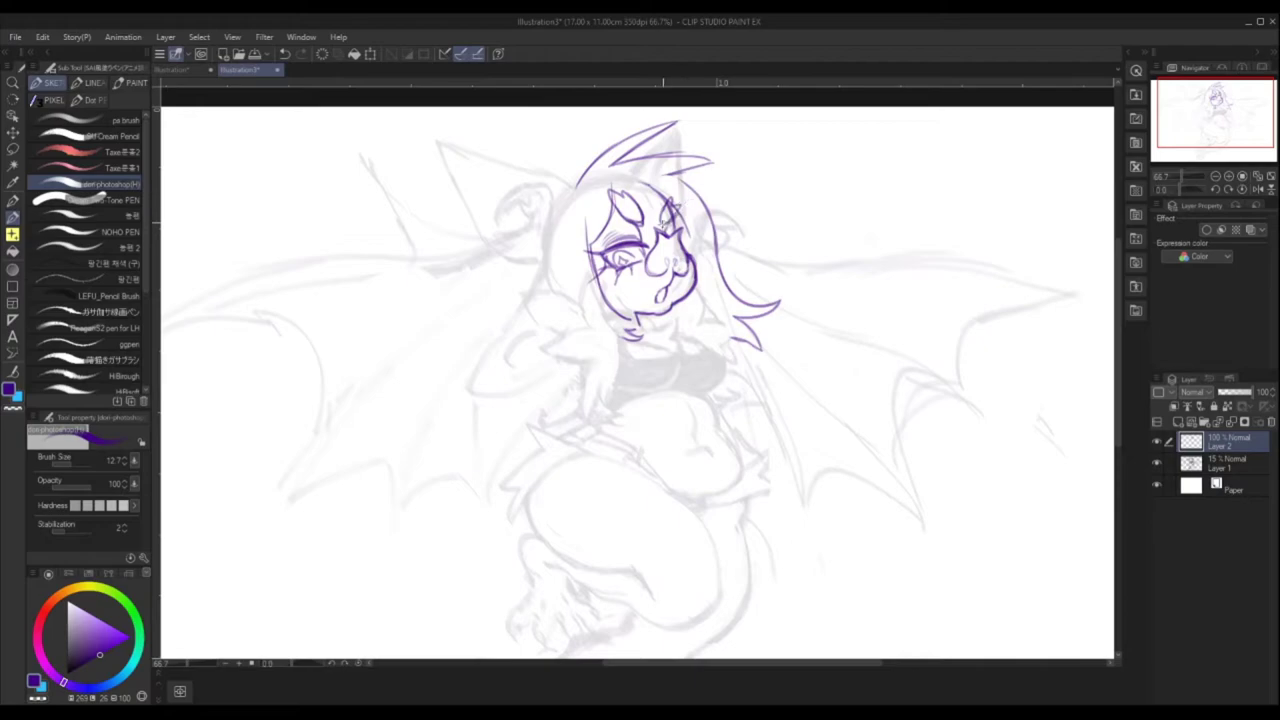
drag(672, 190, 667, 224)
key(ctrl+z)
drag(672, 204, 676, 224)
key(ctrl+z)
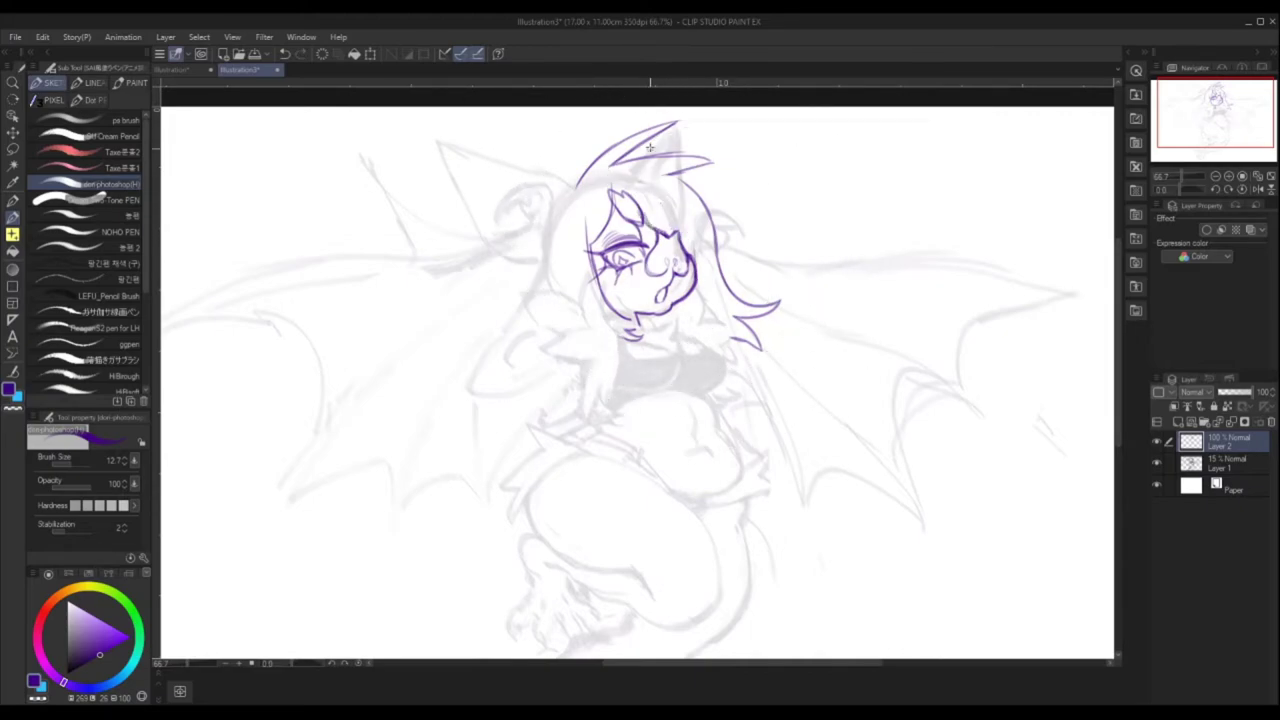
- Draw the large tufted ear with its inner folds, the side hair and the lines of the far ear
drag(610, 205, 590, 268)
mouse_move(566, 183)
mouse_down()
mouse_move(412, 218)
mouse_move(546, 272)
mouse_up()
drag(546, 222, 440, 178)
mouse_move(500, 270)
mouse_down()
mouse_move(548, 248)
mouse_move(500, 262)
mouse_up()
drag(414, 186, 466, 262)
mouse_move(632, 156)
mouse_down()
mouse_move(694, 120)
mouse_move(690, 184)
mouse_up()
drag(368, 172, 366, 181)
- Draw the spiky fur collar around the neck and down both sides of the chest
mouse_move(616, 292)
mouse_down()
mouse_move(624, 328)
mouse_move(546, 296)
mouse_move(528, 356)
mouse_move(590, 376)
mouse_up()
mouse_move(610, 320)
mouse_down()
mouse_move(618, 380)
mouse_move(578, 410)
mouse_up()
drag(580, 408, 606, 388)
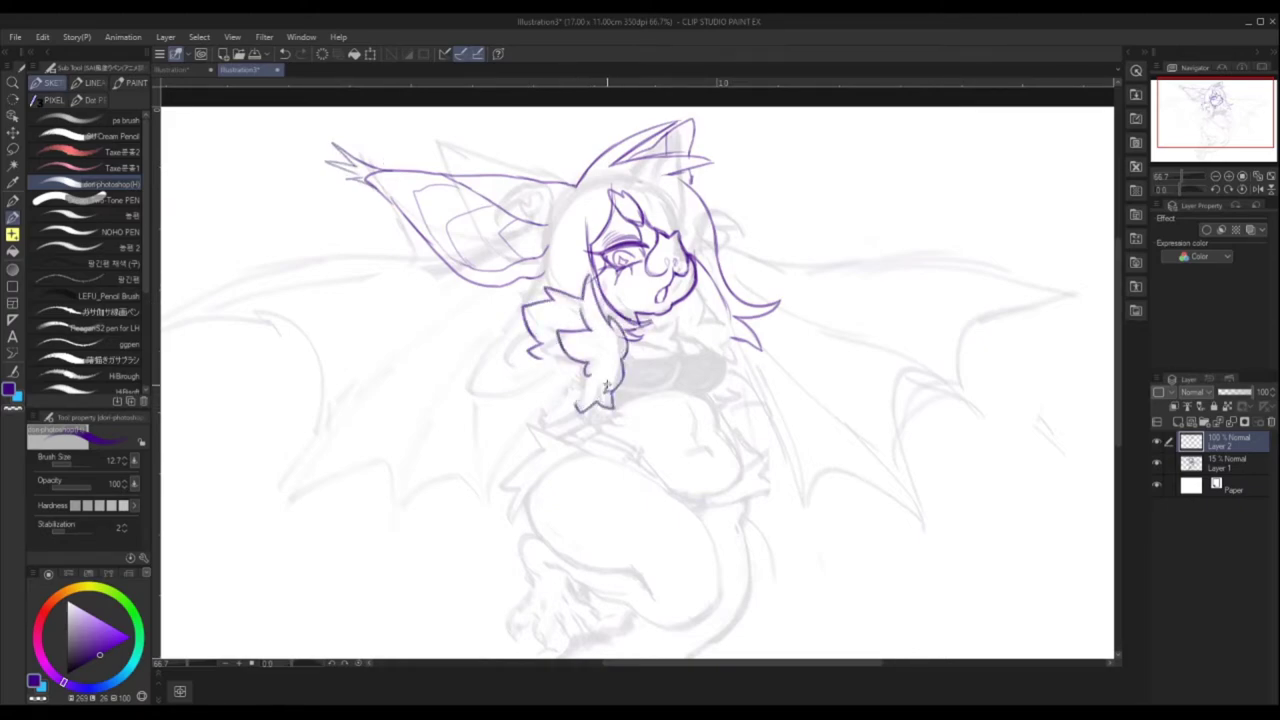
mouse_move(644, 338)
mouse_down()
mouse_move(712, 346)
mouse_move(686, 356)
mouse_move(712, 348)
mouse_up()
key(ctrl+z)
mouse_move(702, 296)
mouse_down()
mouse_move(700, 316)
mouse_move(732, 356)
mouse_move(714, 388)
mouse_up()
- Outline the cropped chest top with its lower band, neckline and fold lines
drag(630, 396, 720, 392)
drag(632, 358, 708, 348)
mouse_move(626, 396)
mouse_down()
mouse_move(702, 366)
mouse_move(660, 388)
mouse_up()
drag(734, 348, 714, 388)
drag(674, 350, 686, 352)
- Outline the waist and rounded belly, adding the centre line, the navel and the straps along the near hip
drag(714, 402, 738, 476)
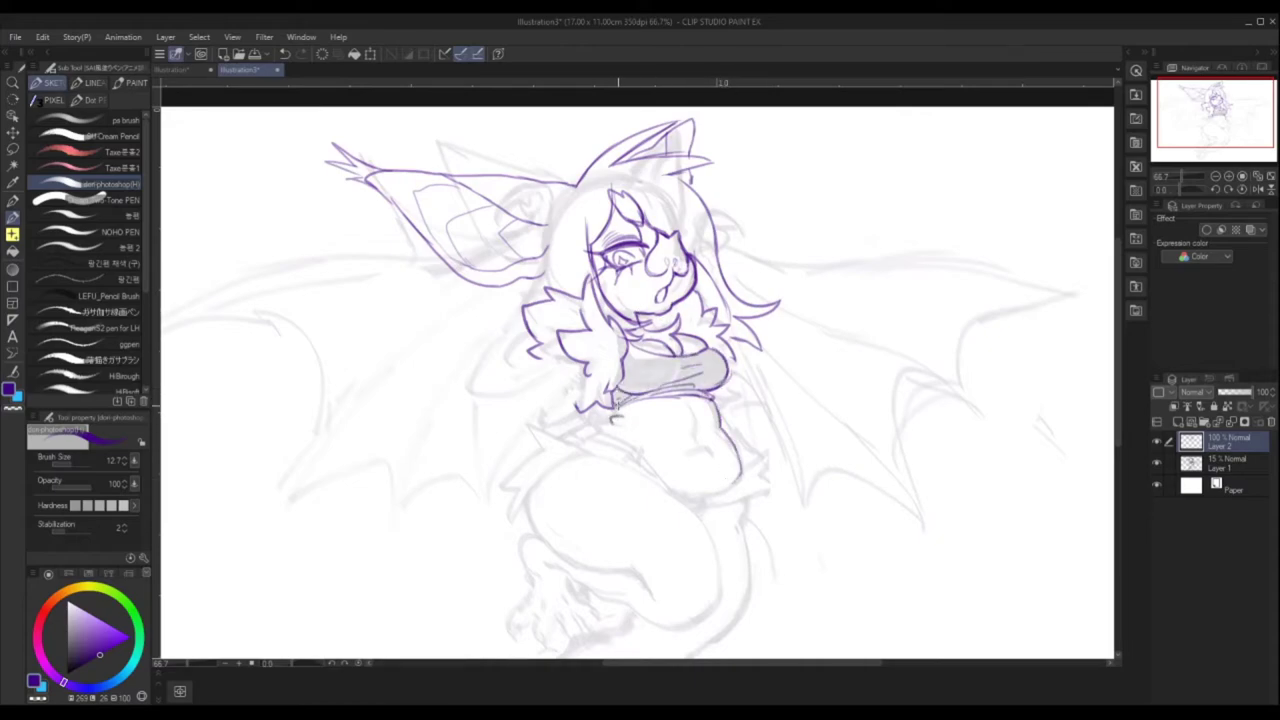
scroll(688, 400, down, 3)
mouse_move(558, 310)
mouse_down()
mouse_move(618, 300)
mouse_move(655, 368)
mouse_up()
mouse_move(582, 290)
mouse_down()
mouse_move(706, 340)
mouse_move(655, 370)
mouse_move(707, 425)
mouse_up()
drag(708, 282, 713, 314)
mouse_move(680, 333)
mouse_down()
mouse_move(697, 327)
mouse_move(726, 358)
mouse_move(655, 370)
mouse_up()
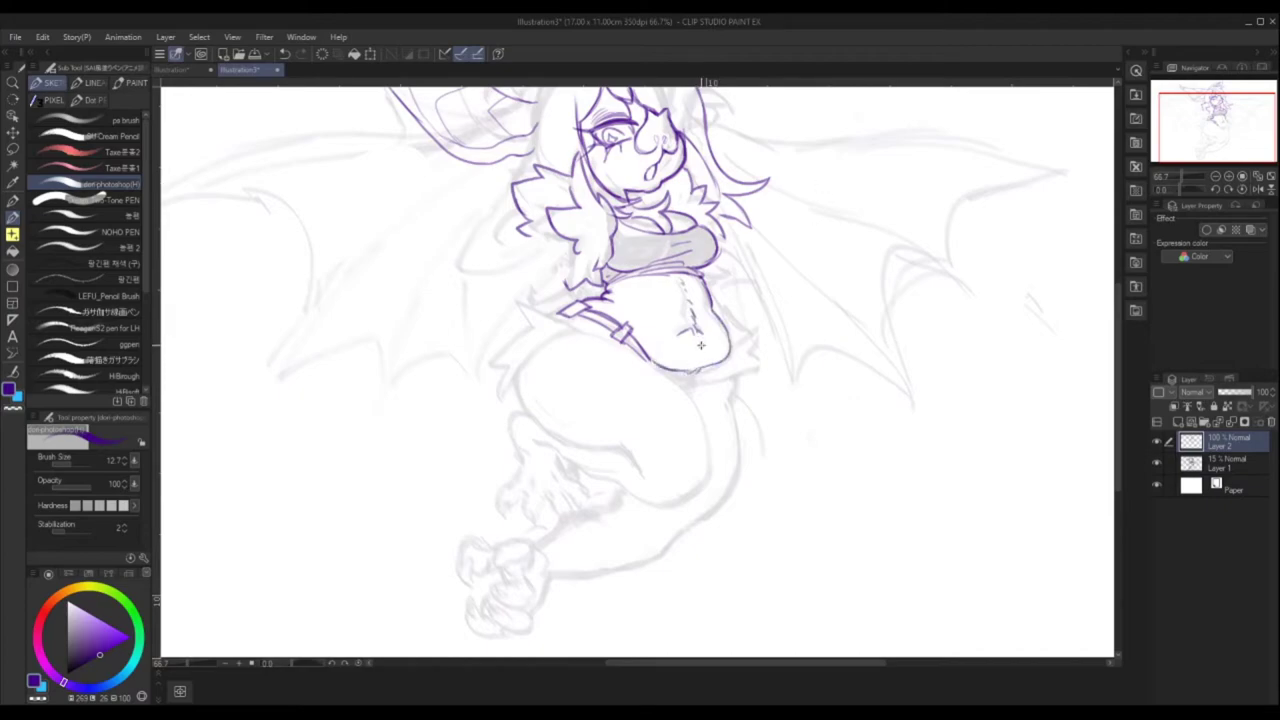
drag(718, 328, 722, 340)
- Draw the spiky fur tuft on the near hip and complete the belt straps with a hanging tab
mouse_move(570, 324)
mouse_down()
mouse_move(492, 308)
mouse_move(496, 400)
mouse_up()
mouse_move(556, 340)
mouse_down()
mouse_move(535, 357)
mouse_move(612, 339)
mouse_up()
drag(561, 316, 620, 328)
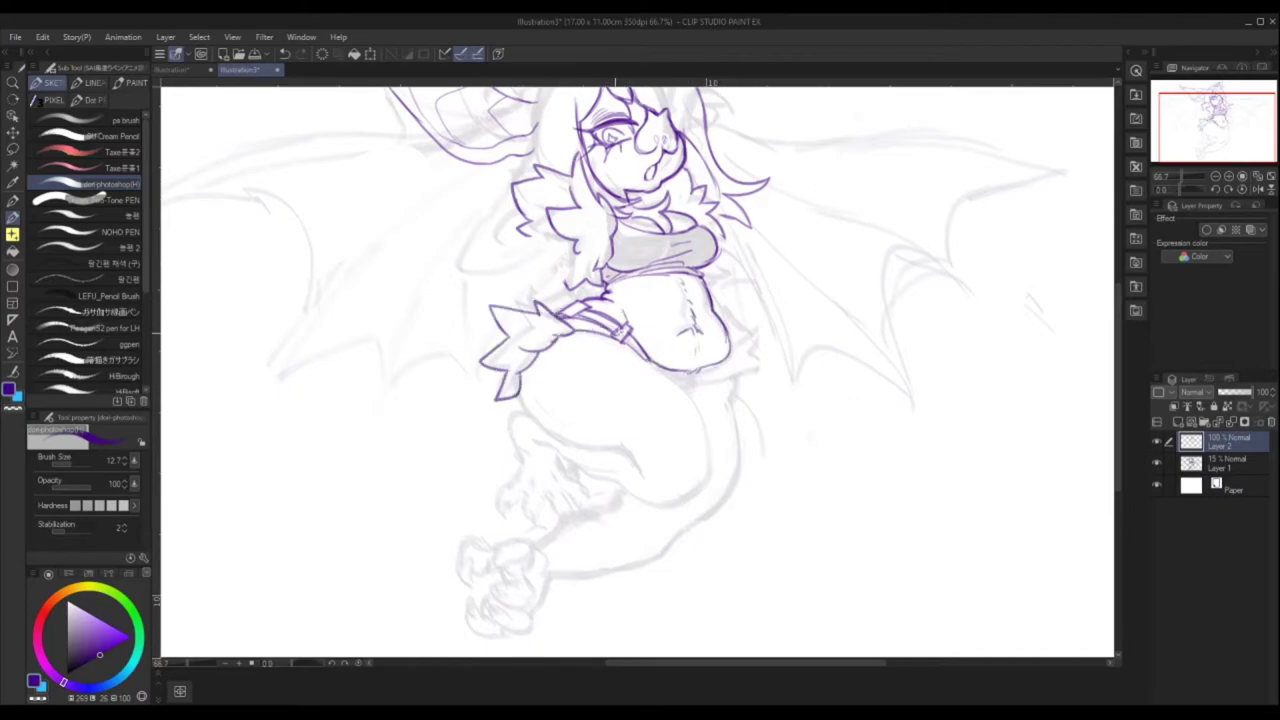
drag(690, 373, 699, 388)
- Outline the near thigh down to the bent knee and the underside of the folded lower leg
drag(521, 390, 628, 457)
drag(697, 390, 700, 487)
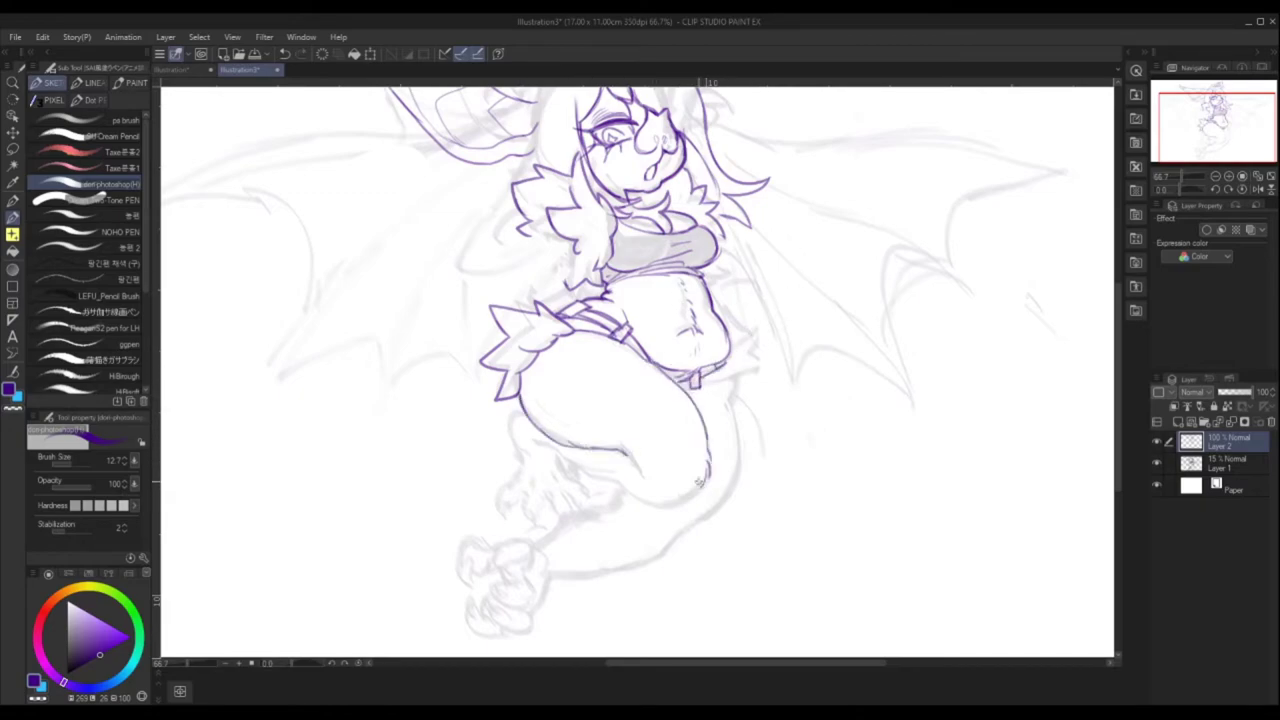
key(ctrl+z)
mouse_move(556, 450)
mouse_down()
mouse_move(624, 480)
mouse_move(704, 492)
mouse_up()
mouse_move(514, 392)
mouse_down()
mouse_move(560, 446)
mouse_move(645, 474)
mouse_up()
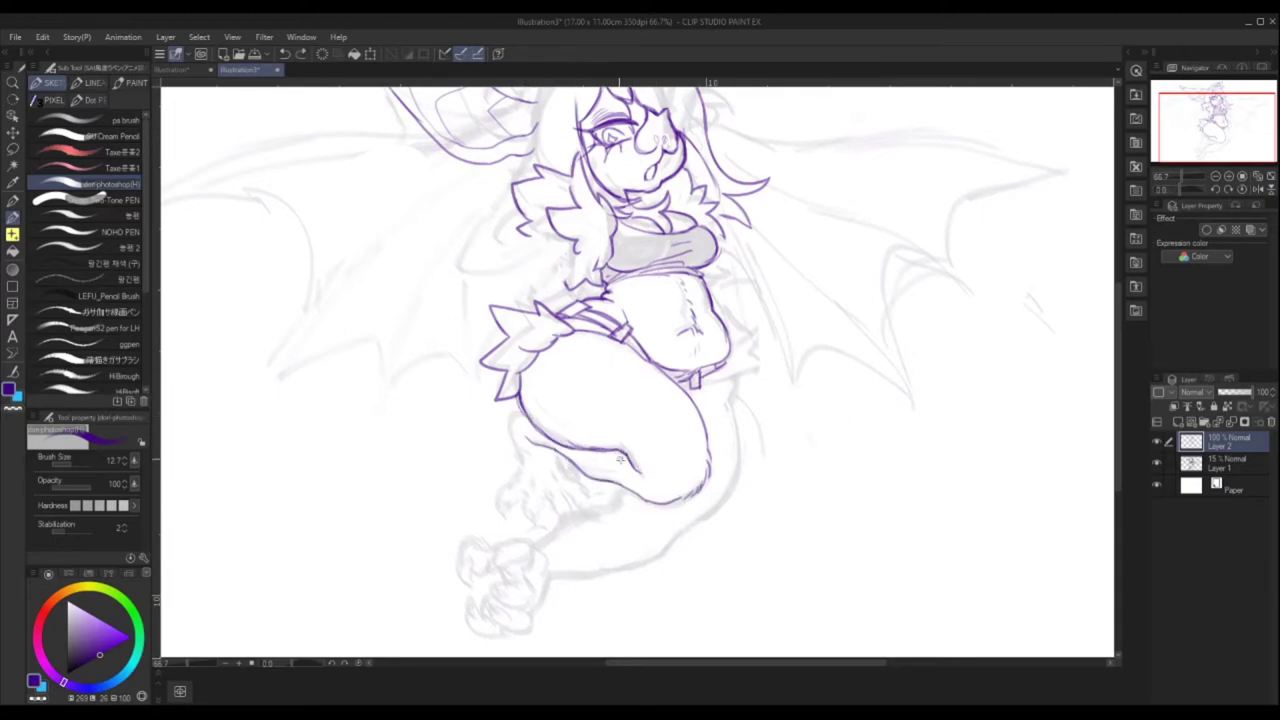
- Draw the fur tuft on the far hip and the outer contour of the far leg
drag(648, 396, 662, 438)
mouse_move(728, 340)
mouse_down()
mouse_move(710, 375)
mouse_move(735, 385)
mouse_move(757, 373)
mouse_move(748, 335)
mouse_up()
drag(728, 322, 760, 347)
mouse_move(762, 335)
mouse_down()
mouse_move(685, 533)
mouse_move(640, 550)
mouse_up()
- Add the curved stocking edges and the torn patch around the near thigh and knee
drag(1211, 128, 1204, 121)
drag(722, 376, 652, 460)
drag(716, 486, 778, 446)
mouse_move(740, 422)
mouse_down()
mouse_move(750, 512)
mouse_move(784, 432)
mouse_up()
drag(662, 470, 690, 480)
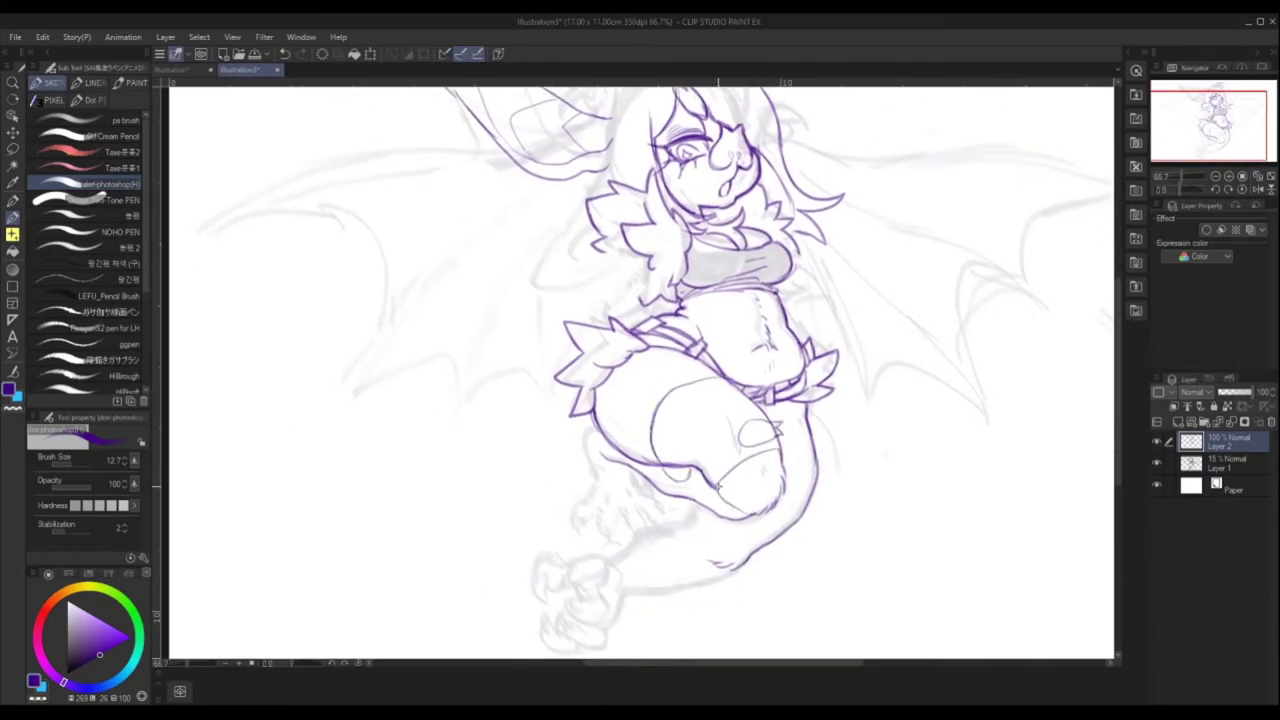
- Draw the fur tuft and wrist of the arm behind the near thigh
key(c)
key(c)
drag(1212, 120, 1212, 119)
mouse_move(568, 422)
mouse_down()
mouse_move(546, 400)
mouse_move(560, 427)
mouse_up()
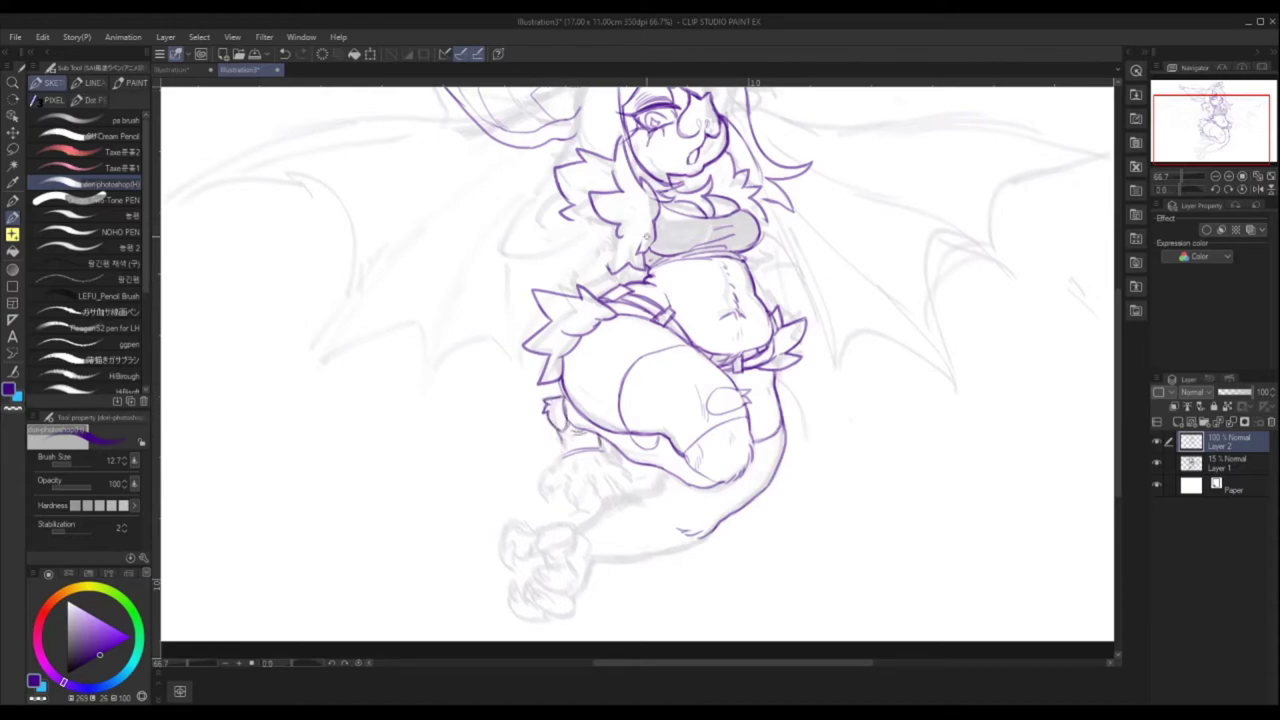
- Outline the upper and lower edges of the far lower leg down to the ankle
scroll(642, 377, down, 3)
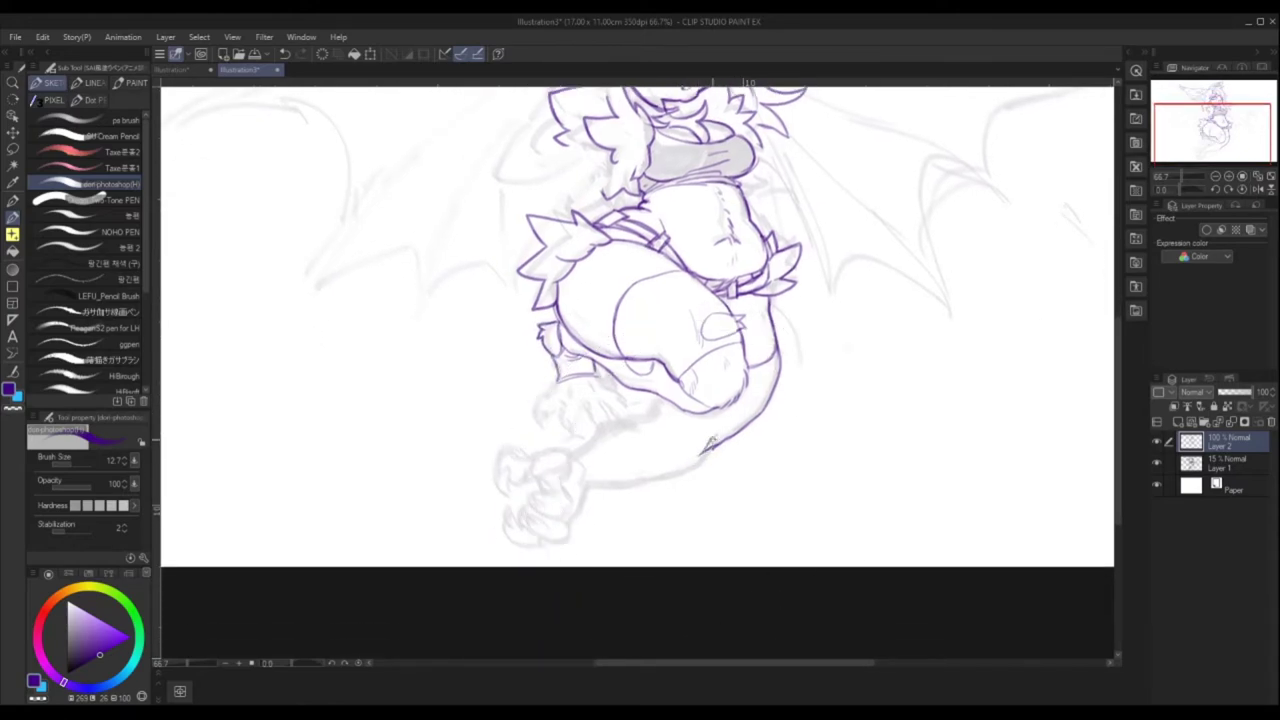
mouse_move(662, 402)
mouse_down()
mouse_move(588, 448)
mouse_move(700, 462)
mouse_move(718, 438)
mouse_move(584, 452)
mouse_up()
drag(766, 408, 710, 450)
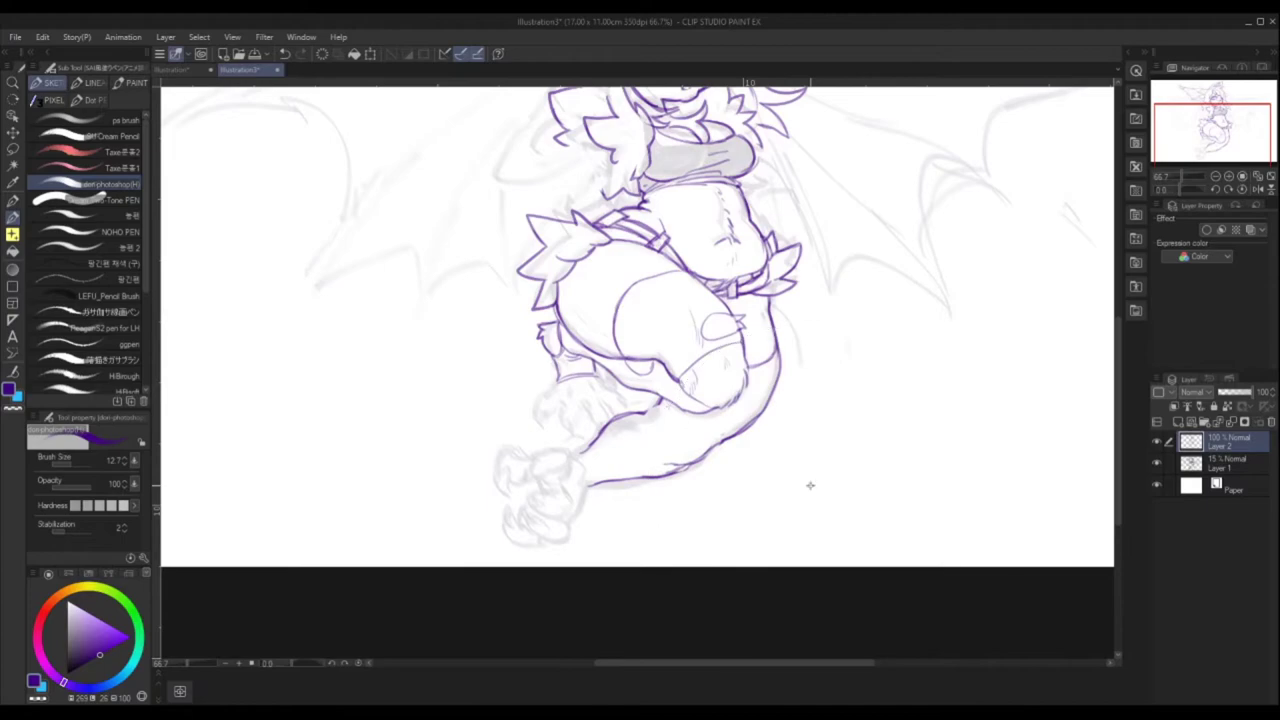
drag(590, 484, 575, 508)
drag(594, 445, 568, 460)
- Add a curved marking edge across the far lower leg and clean up its upper contour with the transparent brush
scroll(852, 197, down, 3)
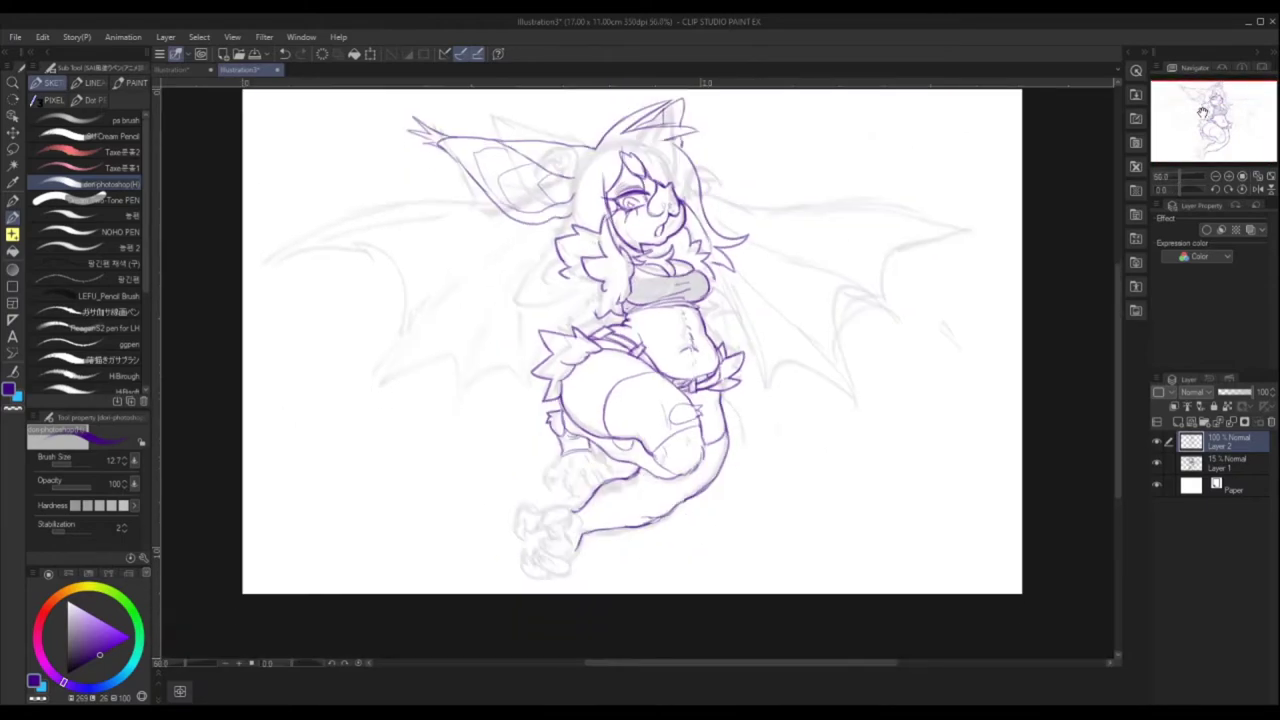
scroll(647, 476, up, 3)
drag(652, 446, 612, 462)
drag(620, 526, 704, 482)
drag(636, 453, 594, 468)
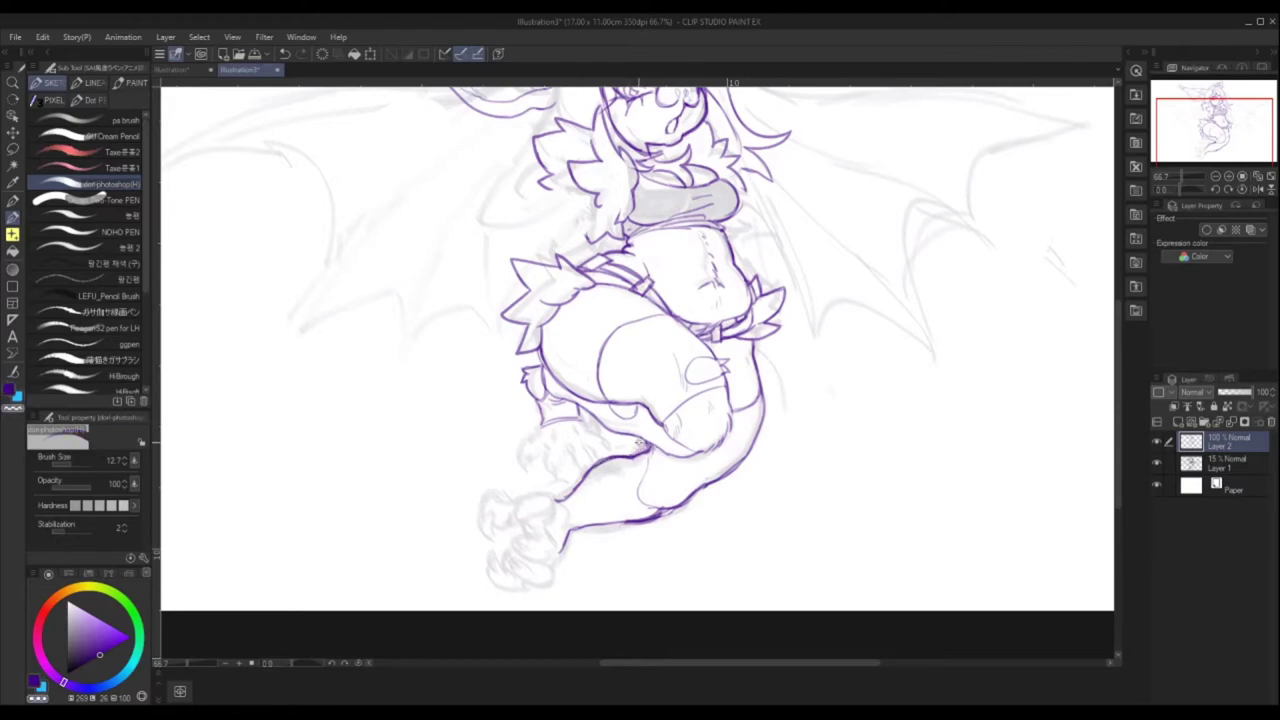
alt+click(622, 468)
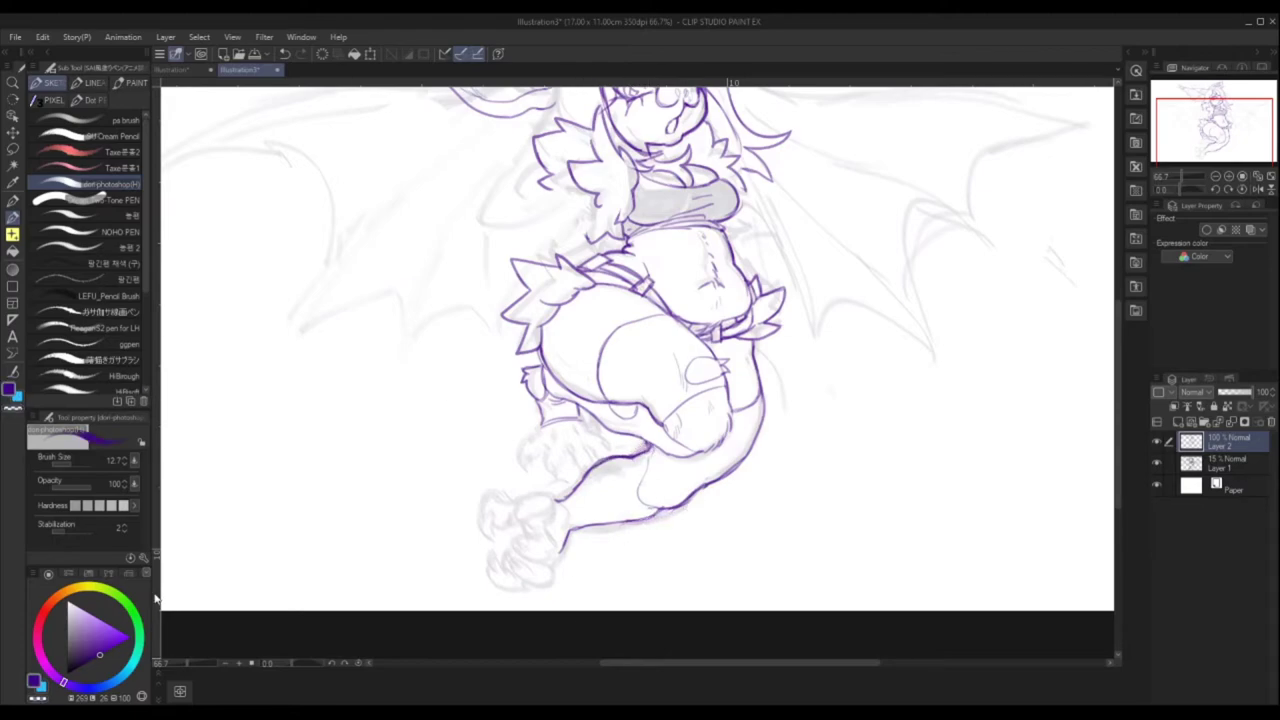
- Draw the shoulder curve beside the fur collar and darken the upper lashes of the near eye
drag(1197, 120, 1195, 108)
mouse_move(562, 248)
mouse_down()
mouse_move(514, 320)
mouse_move(573, 362)
mouse_up()
key(ctrl+z)
key(ctrl+z)
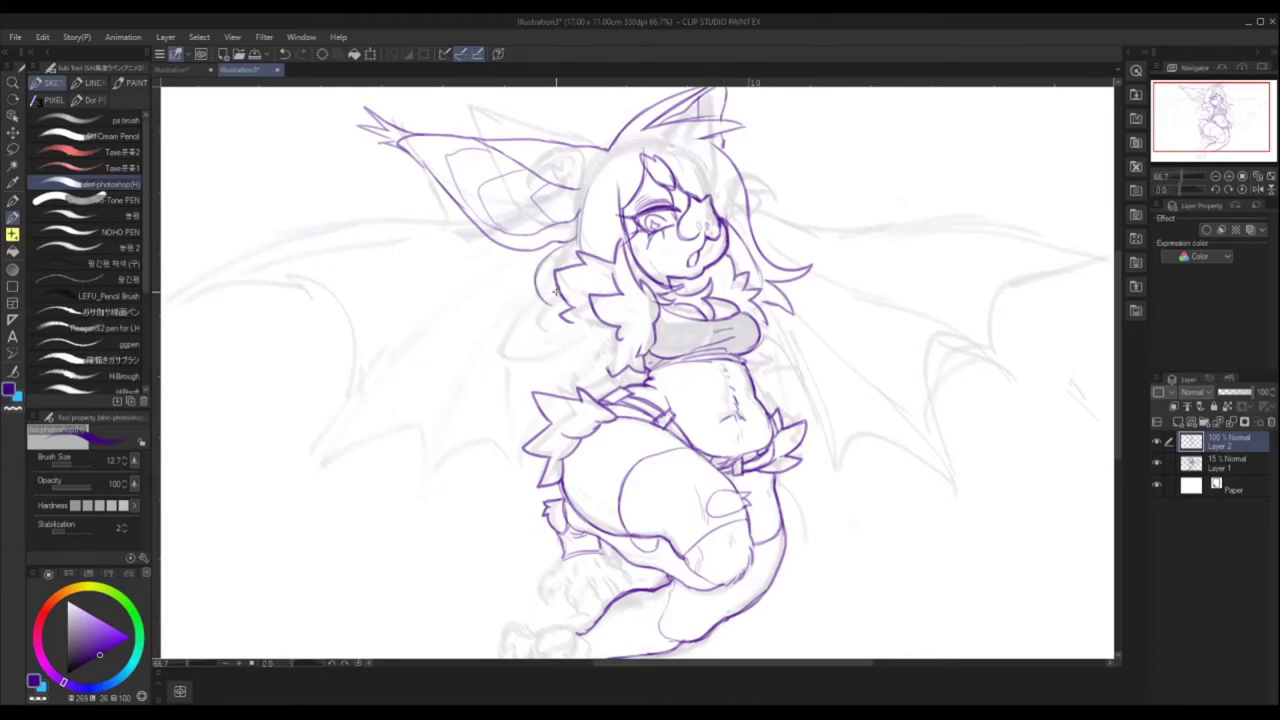
mouse_move(1200, 118)
mouse_down()
mouse_move(1190, 102)
mouse_move(1216, 126)
mouse_up()
mouse_move(600, 214)
mouse_down()
mouse_move(676, 184)
mouse_move(630, 162)
mouse_up()
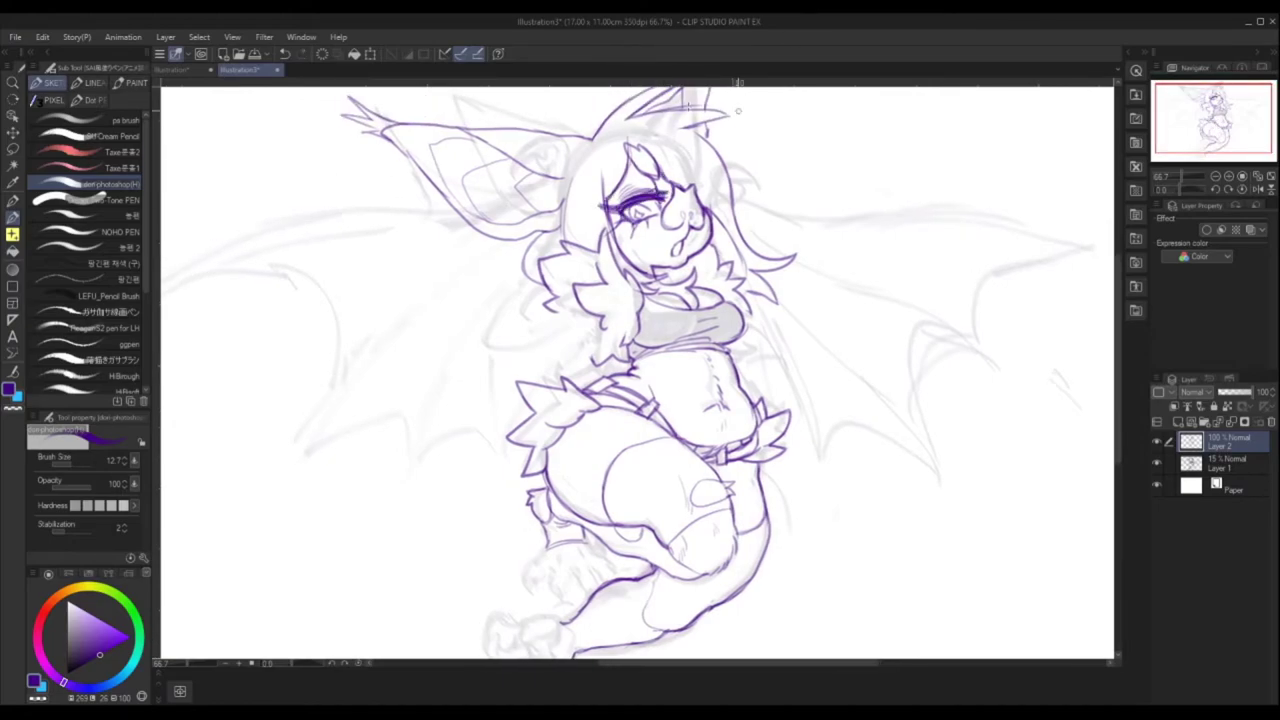
- Draw the clawed foot at the end of the far leg, with rounded toes and pointed claws
mouse_move(1212, 122)
mouse_down()
mouse_move(1208, 108)
mouse_move(1208, 147)
mouse_up()
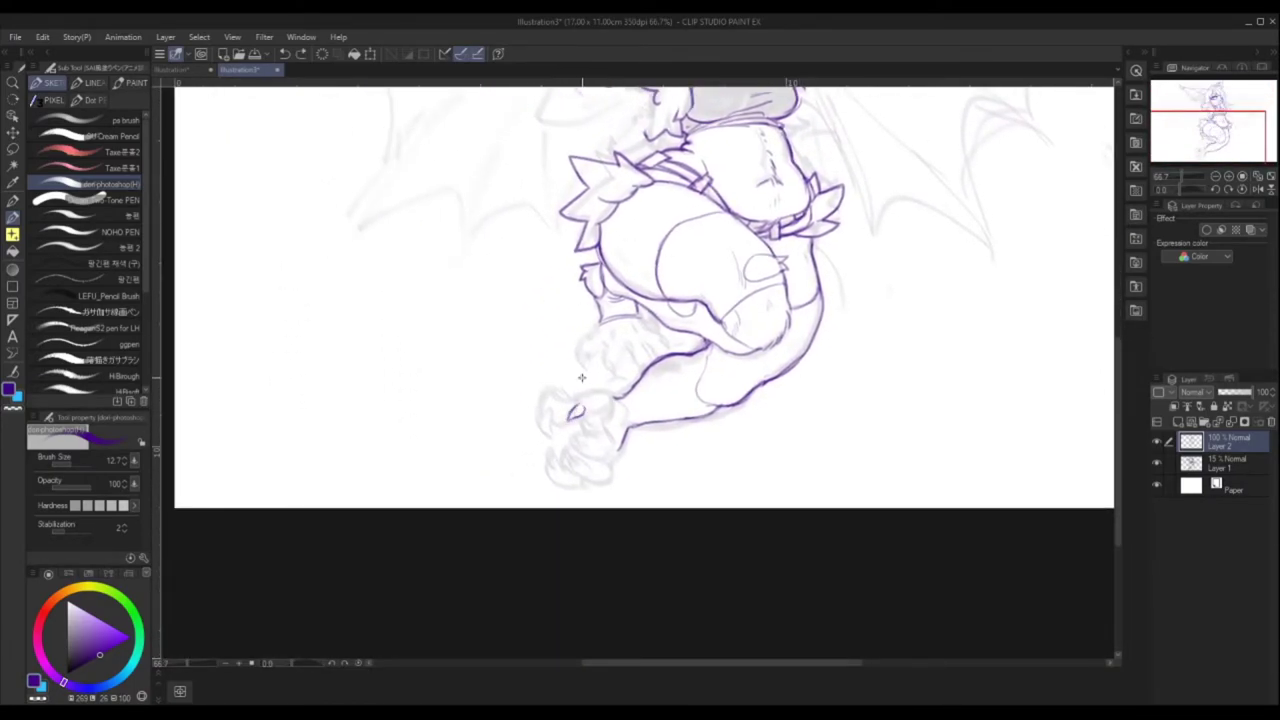
mouse_move(555, 418)
mouse_down()
mouse_move(584, 420)
mouse_move(576, 390)
mouse_move(593, 385)
mouse_move(610, 410)
mouse_up()
mouse_move(612, 418)
mouse_down()
mouse_move(603, 453)
mouse_move(578, 448)
mouse_up()
drag(572, 446, 590, 456)
mouse_move(594, 424)
mouse_down()
mouse_move(612, 482)
mouse_move(576, 464)
mouse_up()
drag(600, 460, 592, 456)
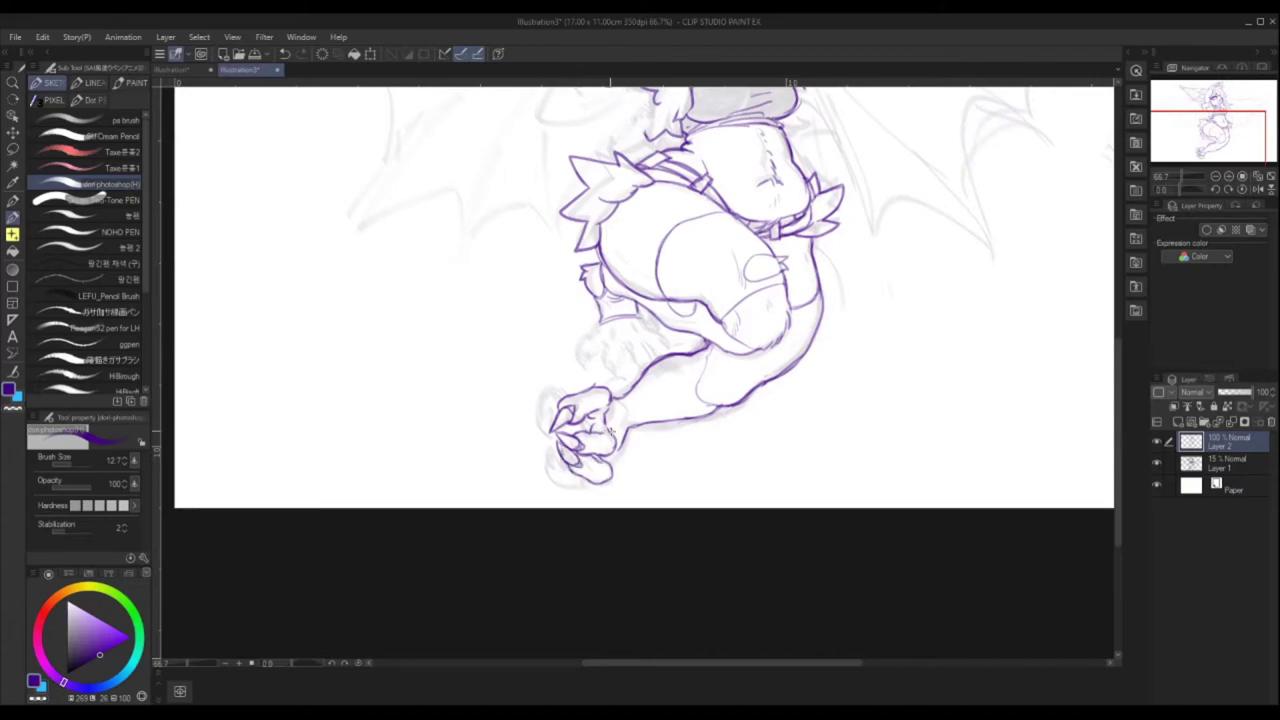
drag(549, 463, 556, 440)
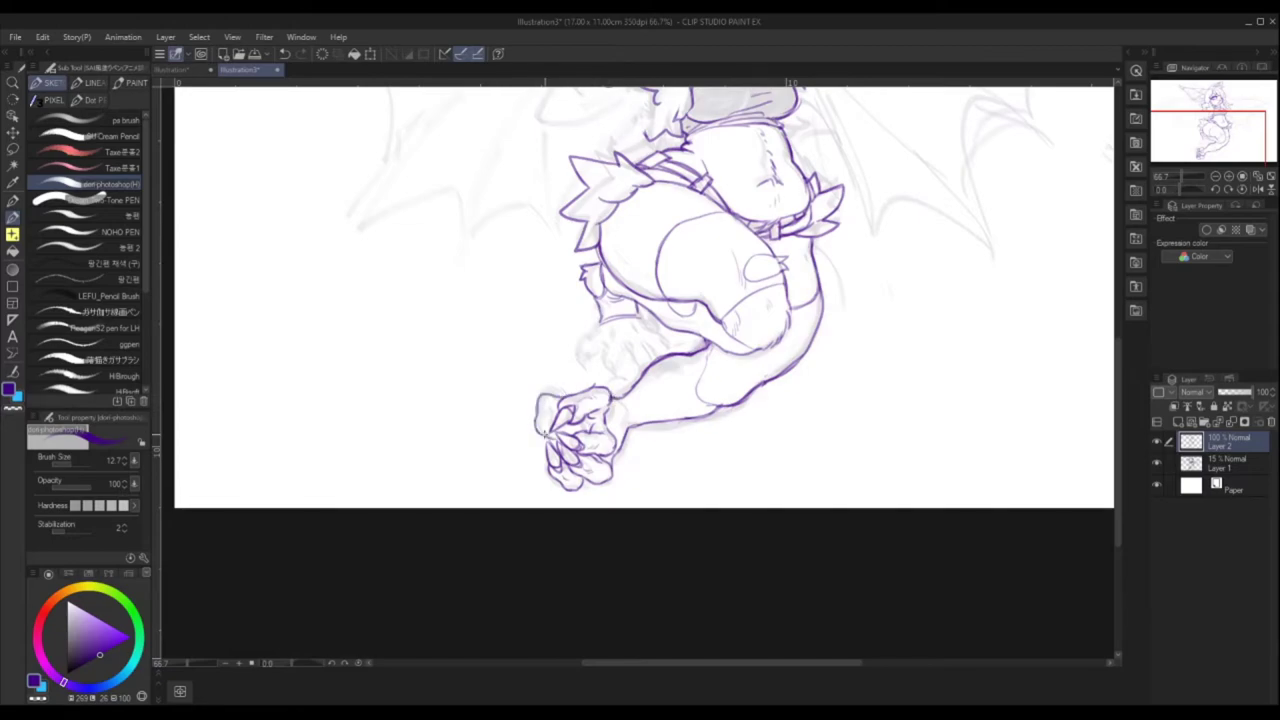
drag(562, 388, 540, 432)
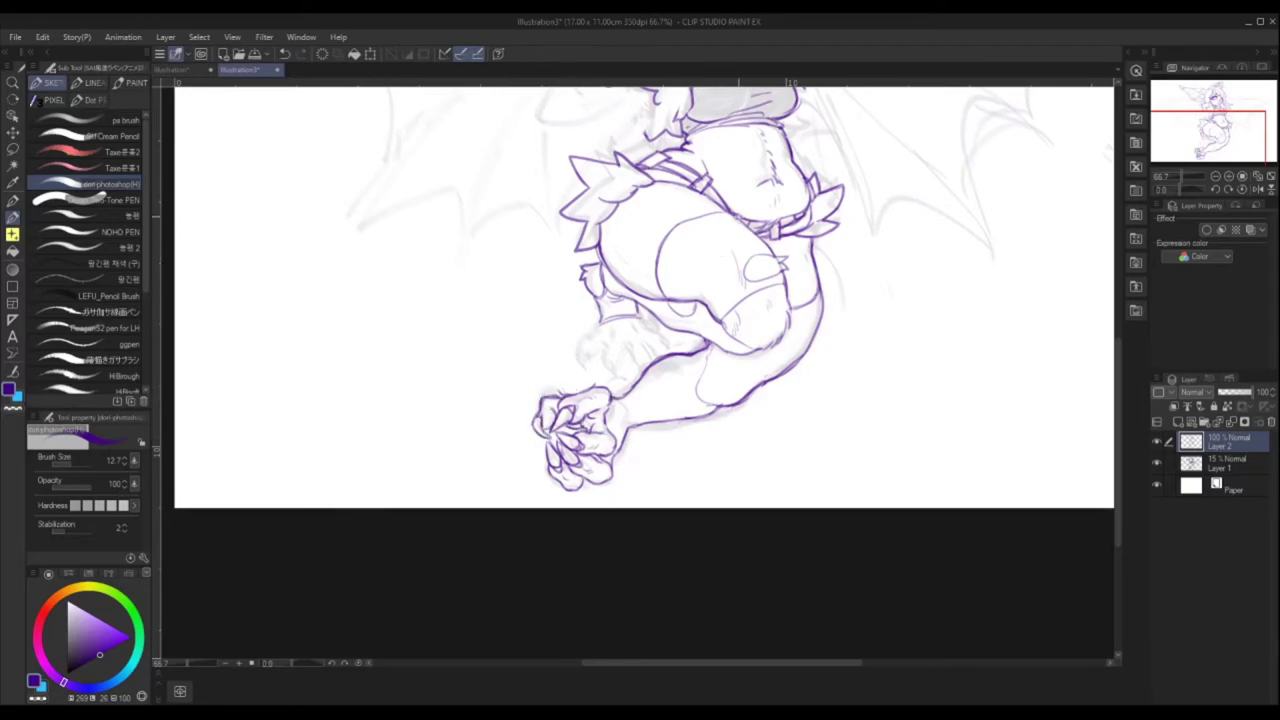
- Draw the clawed hand hanging below the near thigh, redoing the outermost finger closer to the palm
scroll(590, 288, up, 2)
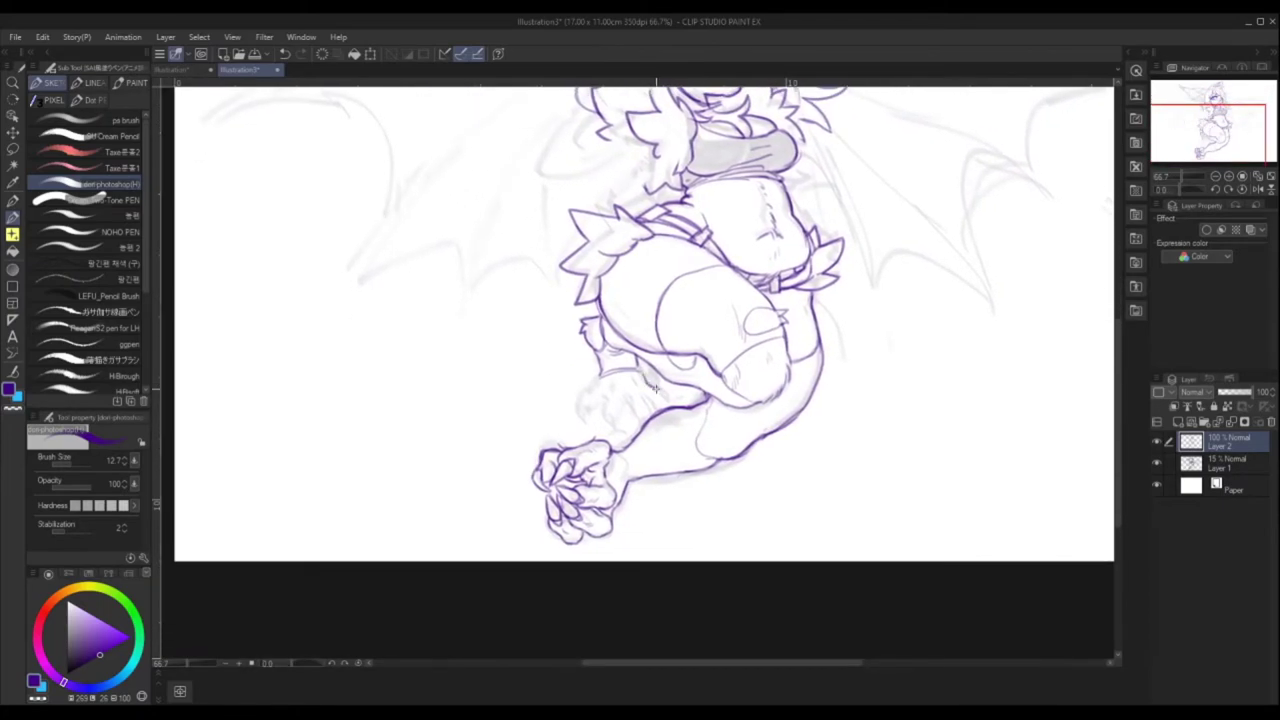
drag(664, 370, 642, 394)
drag(646, 358, 616, 436)
drag(606, 382, 614, 398)
mouse_move(632, 378)
mouse_down()
mouse_move(634, 390)
mouse_move(568, 408)
mouse_move(578, 420)
mouse_up()
drag(779, 223, 775, 230)
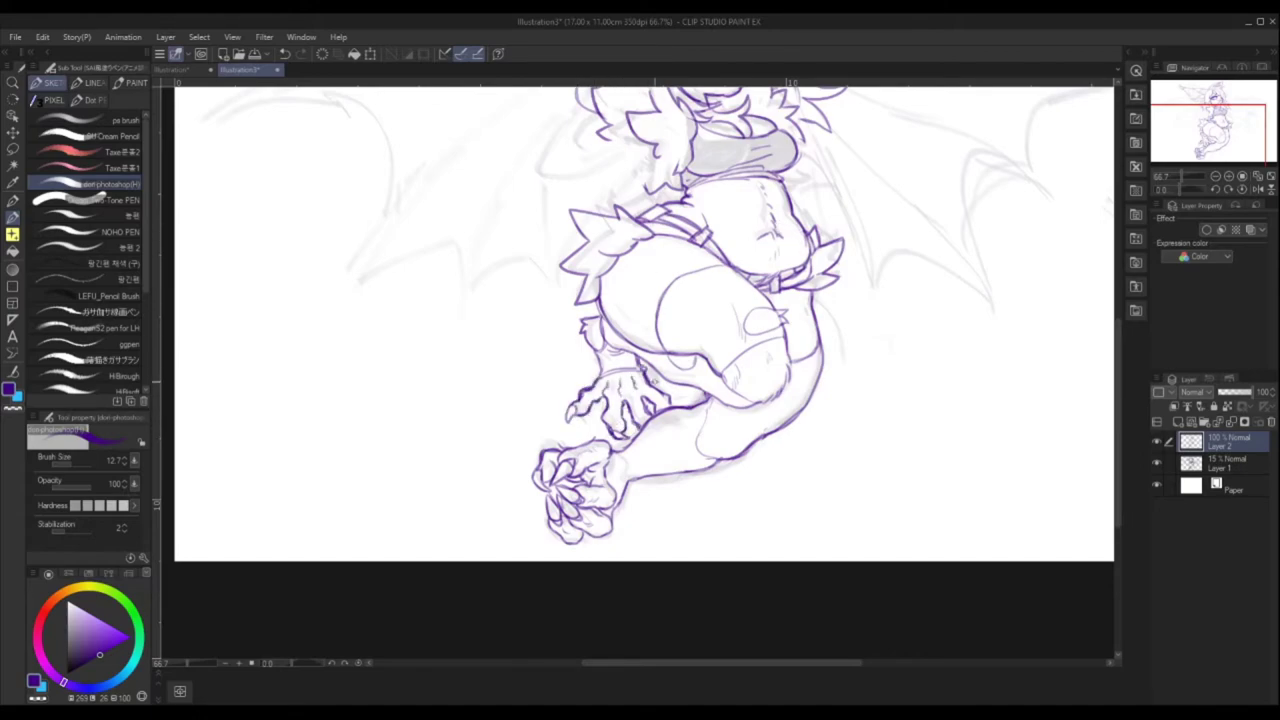
key(ctrl+z)
key(ctrl+z)
mouse_move(598, 382)
mouse_down()
mouse_move(583, 410)
mouse_move(611, 424)
mouse_up()
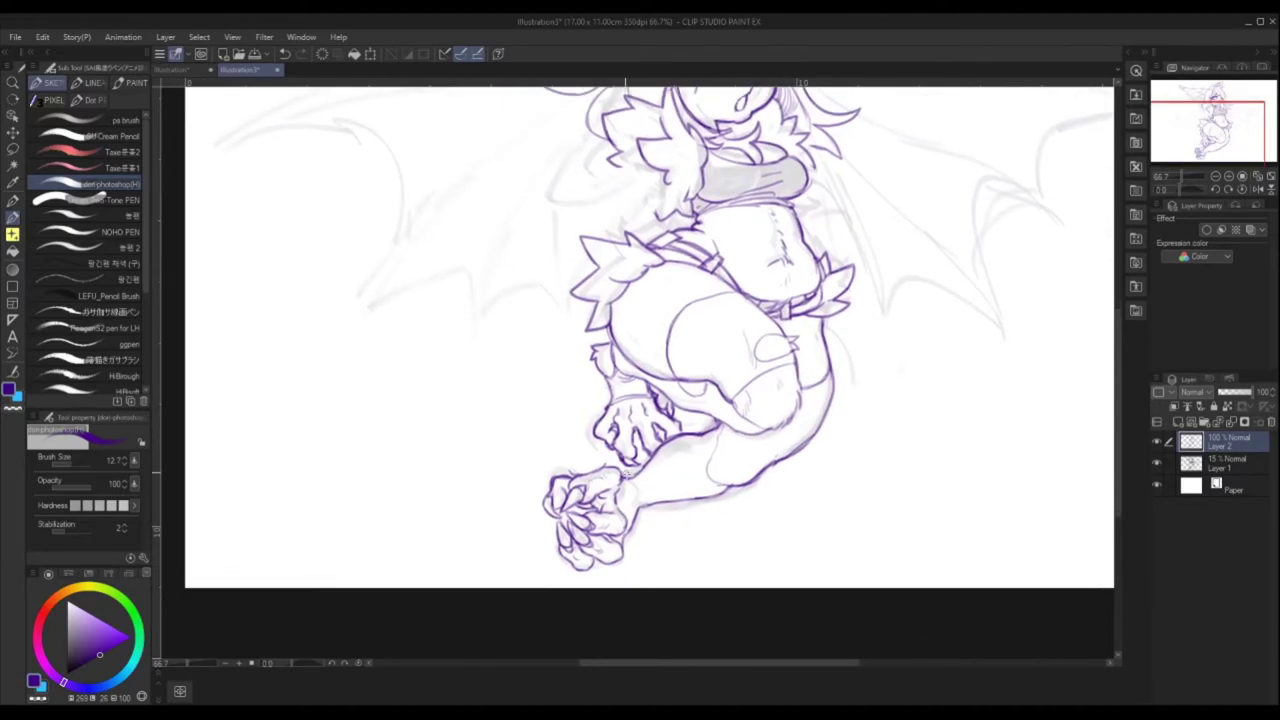
- Add rounded markings to the far calf and knee, and clean up the knee patch with the transparent brush colour
drag(702, 430, 700, 434)
drag(780, 452, 806, 443)
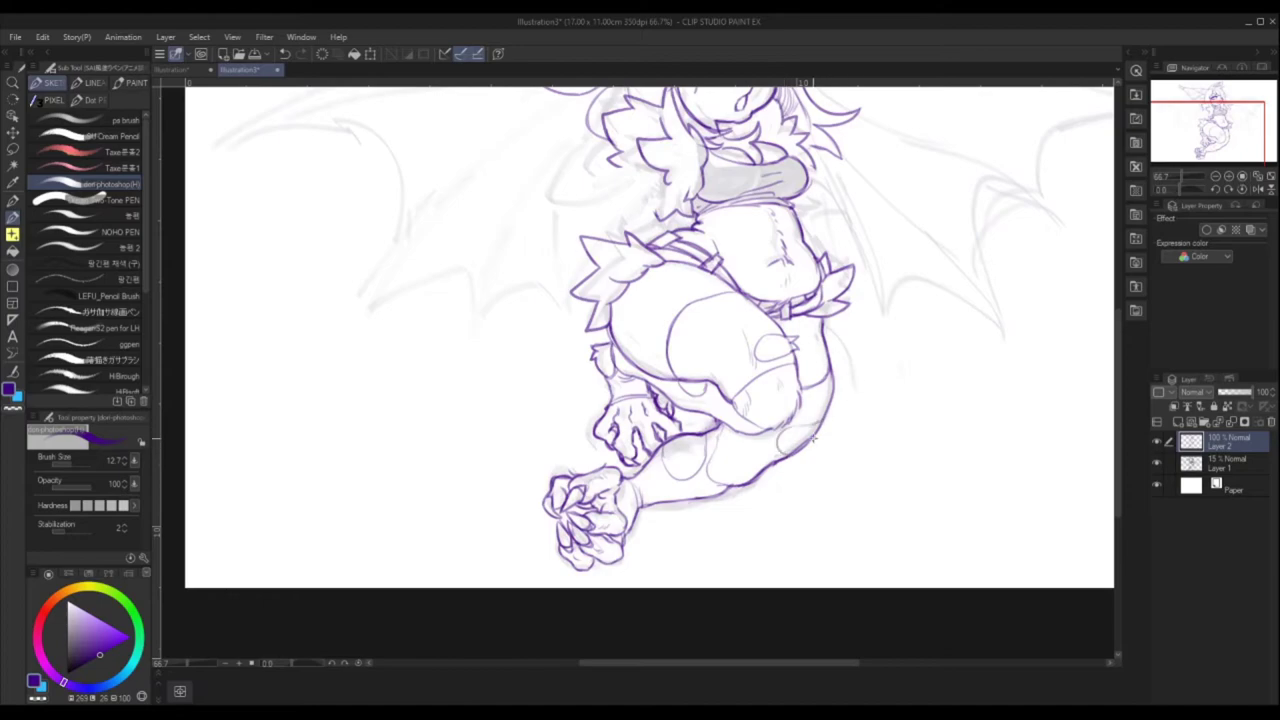
key(c)
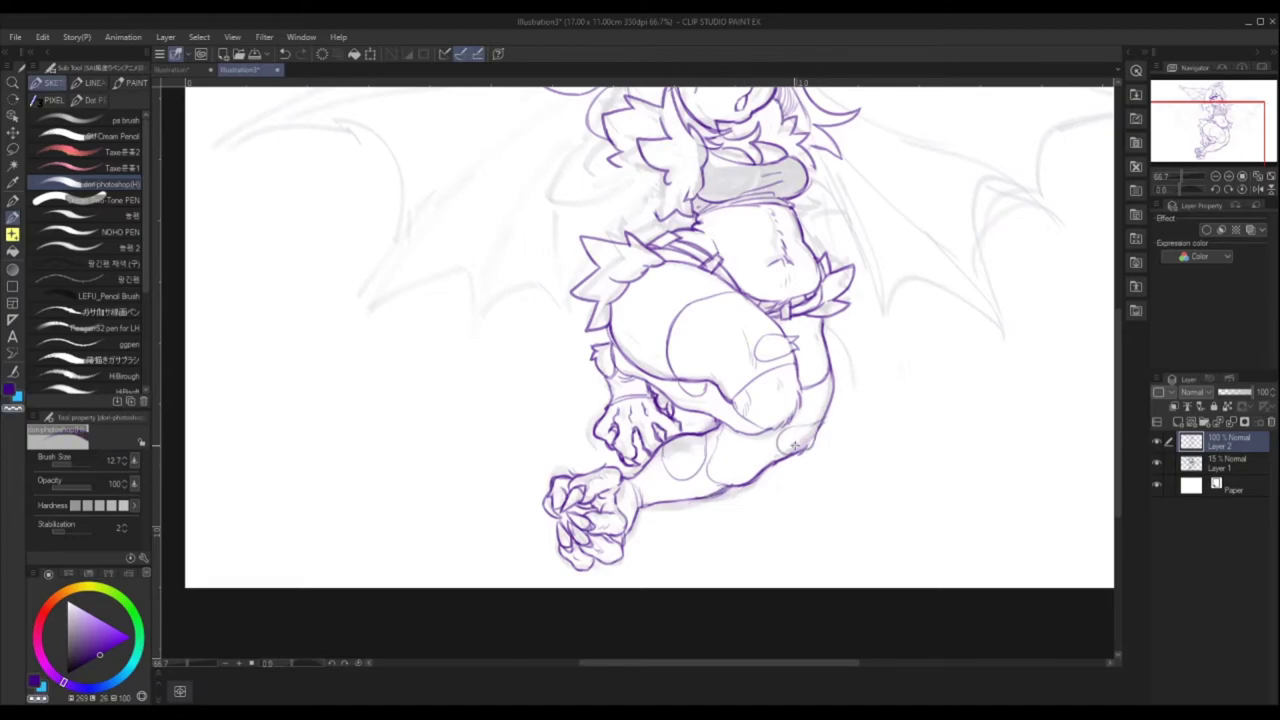
key(c)
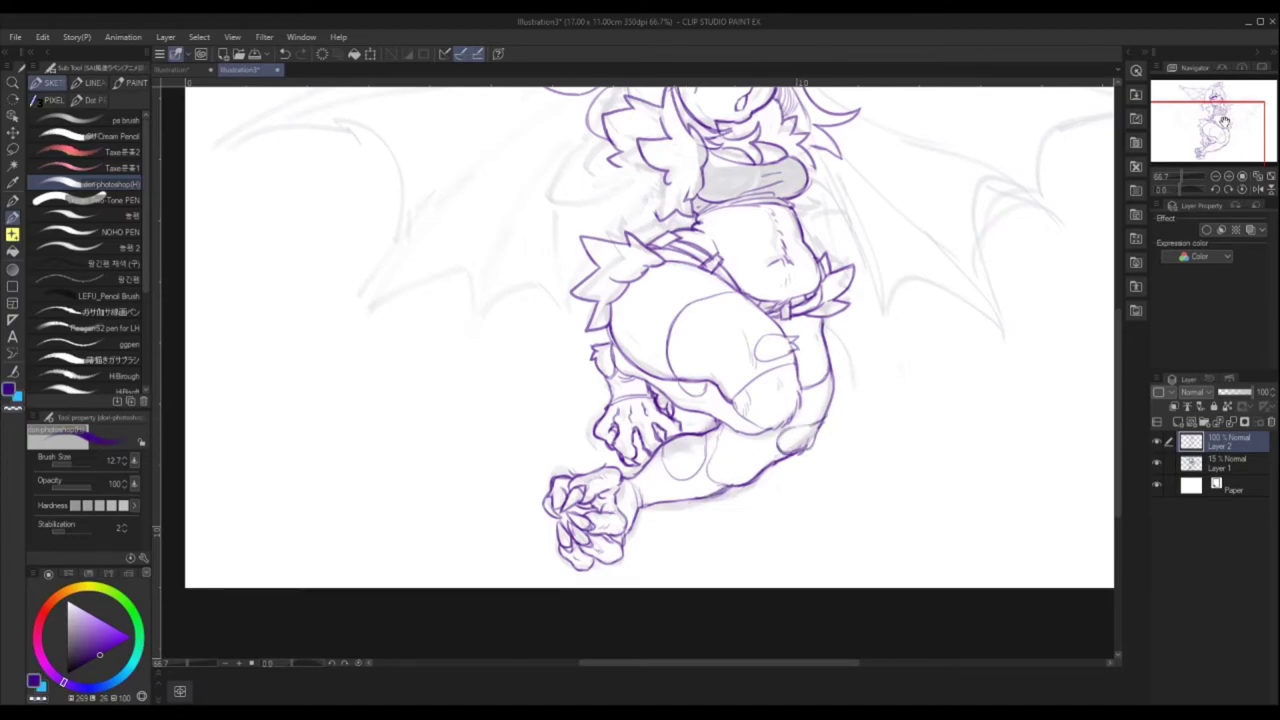
- Sketch bony tail segments rising from the clawed foot to the hand, plus a tail section beneath the far lower leg
drag(1228, 118, 1231, 104)
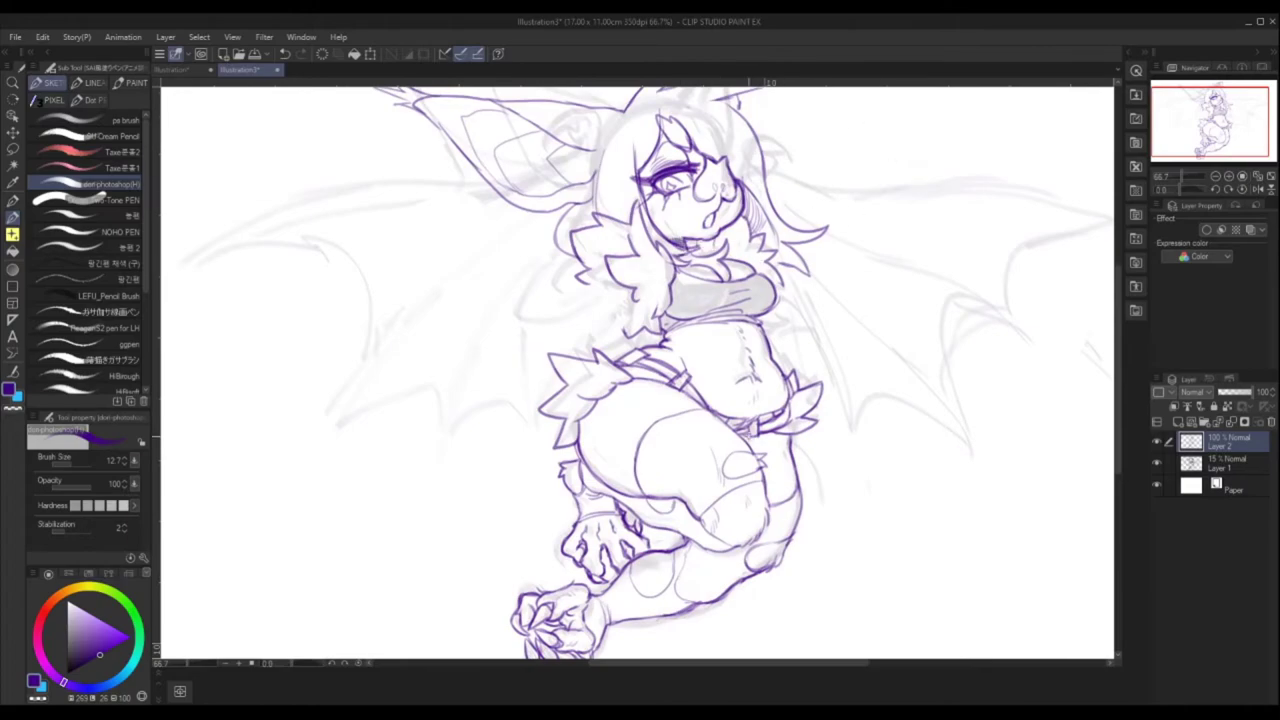
drag(1231, 104, 1201, 129)
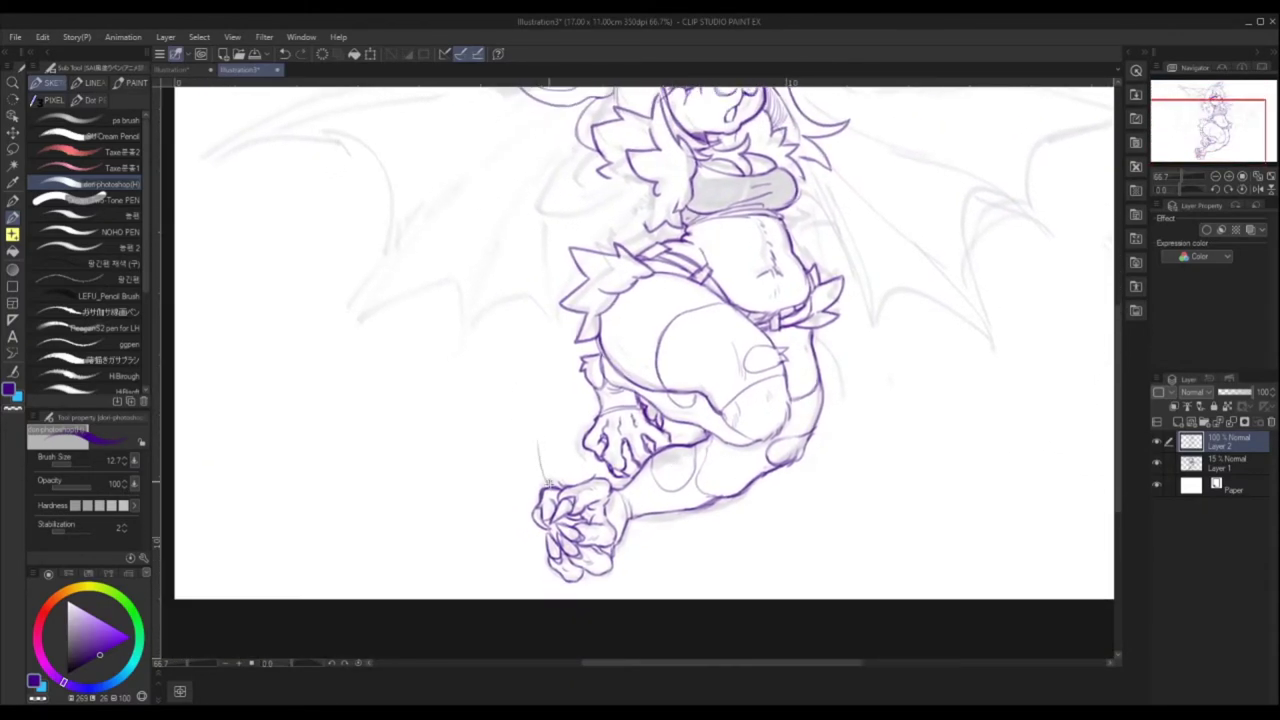
drag(600, 558, 684, 532)
drag(554, 506, 552, 420)
drag(566, 492, 562, 394)
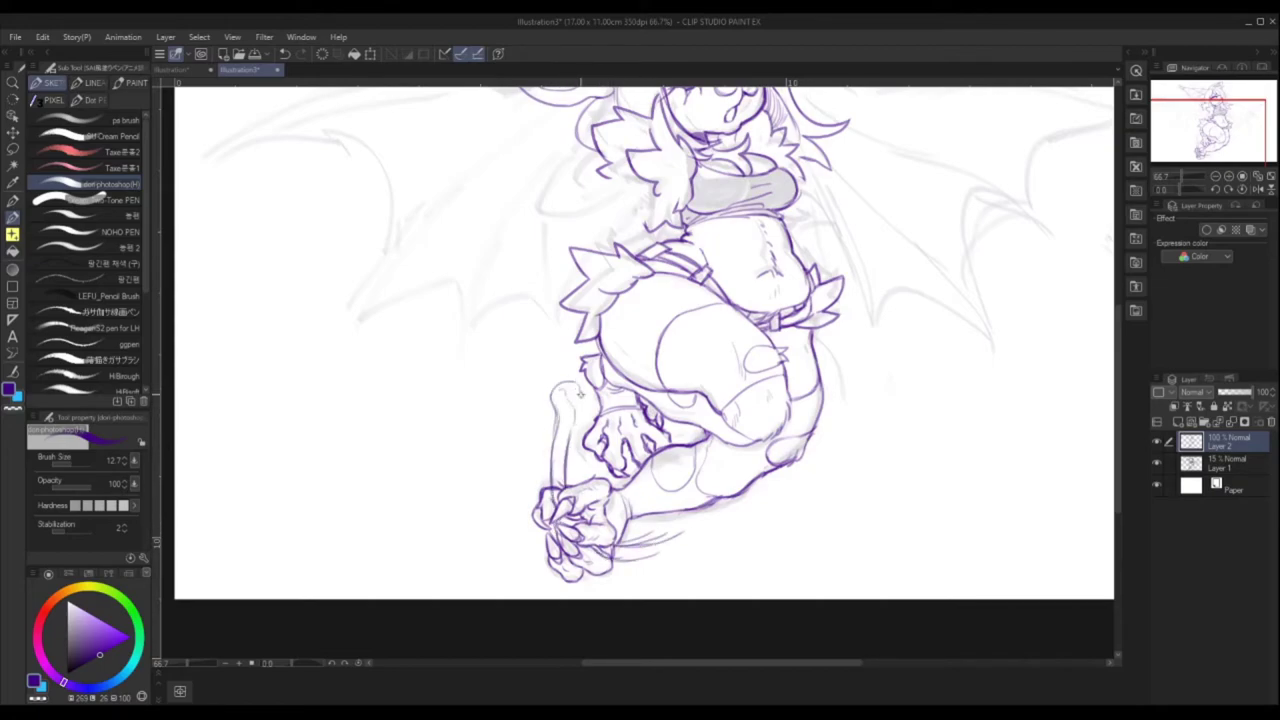
drag(586, 424, 626, 456)
drag(612, 566, 700, 544)
- Rough in the large tail curves behind the near hip and below the far knee
drag(540, 362, 513, 408)
drag(562, 344, 512, 410)
drag(518, 372, 550, 462)
drag(562, 336, 548, 462)
drag(690, 575, 728, 550)
mouse_move(702, 559)
mouse_down()
mouse_move(734, 541)
mouse_move(750, 600)
mouse_move(798, 525)
mouse_up()
drag(708, 543, 726, 553)
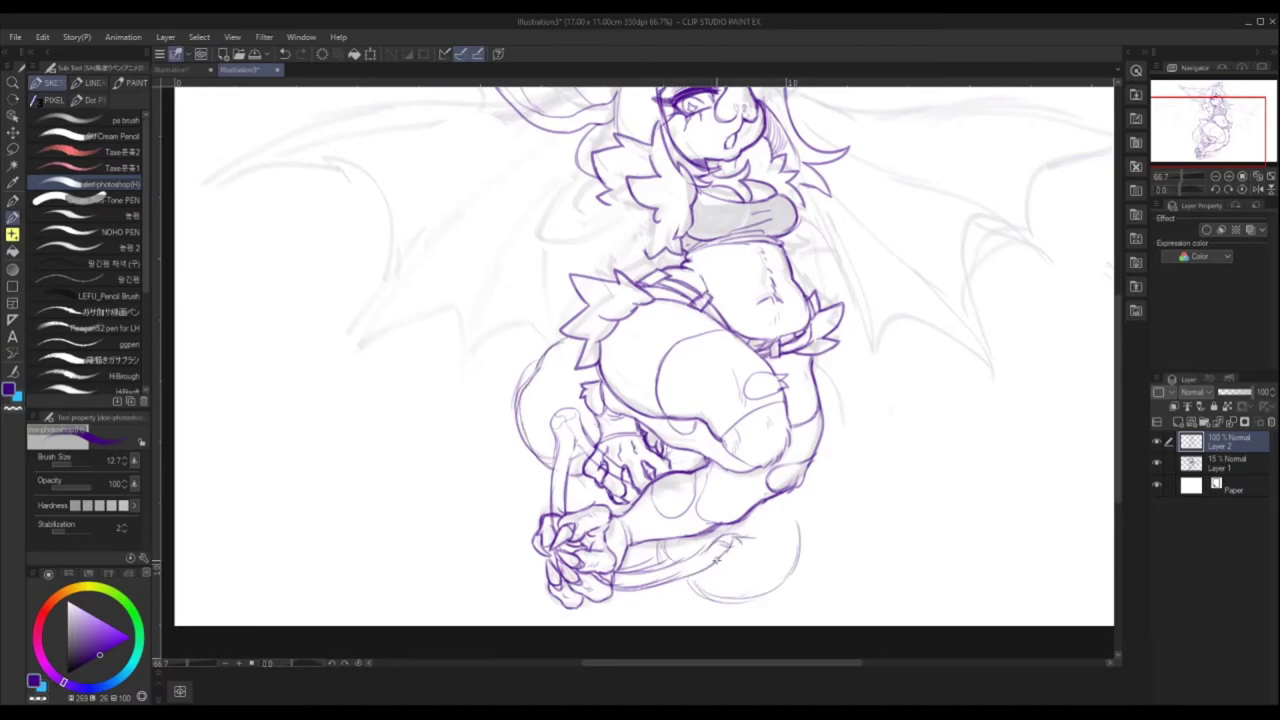
drag(696, 596, 794, 506)
drag(704, 600, 790, 530)
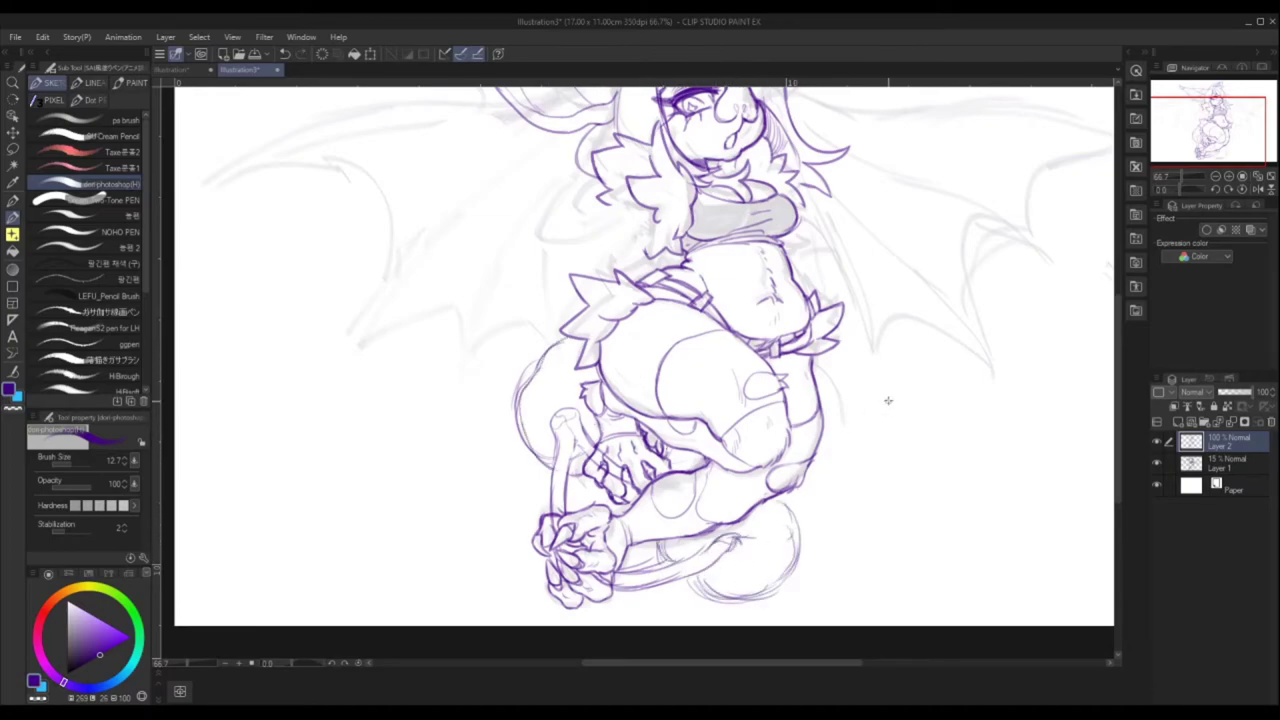
- Rotate the canvas and reinforce the outline of the round tail curve below the far knee
click(1232, 190)
click(1232, 190)
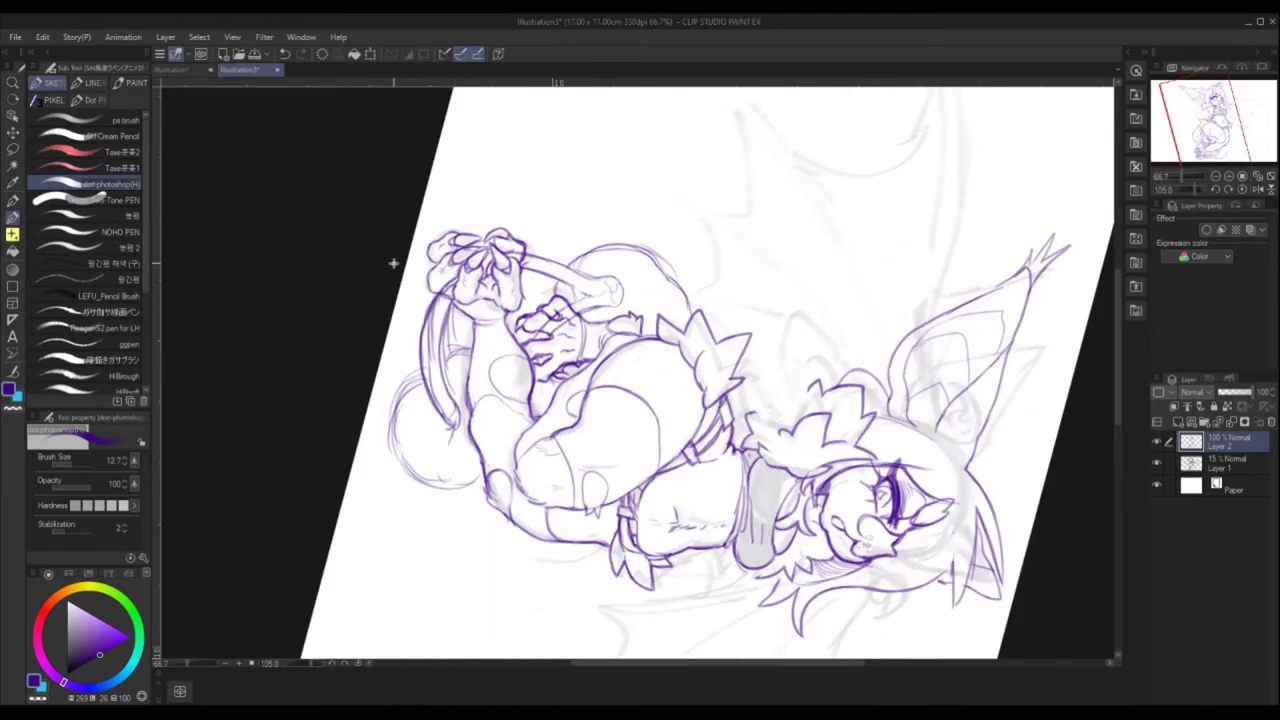
drag(398, 380, 418, 414)
mouse_move(440, 372)
mouse_down()
mouse_move(470, 352)
mouse_move(446, 436)
mouse_move(450, 420)
mouse_move(482, 486)
mouse_up()
key(ctrl+z)
drag(458, 412, 446, 436)
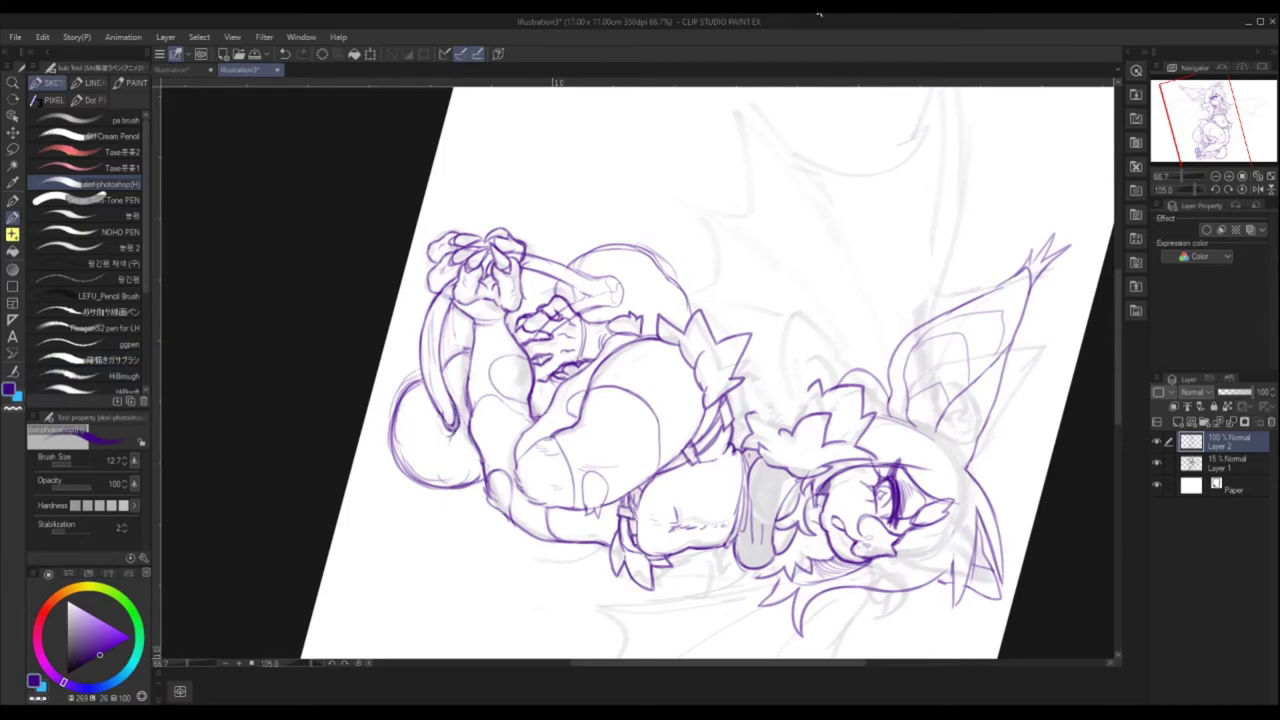
- Reset the canvas rotation and strengthen the tail contours behind the near hip and beneath the far lower leg
key(ctrl+@)
drag(514, 350, 486, 424)
drag(486, 300, 538, 348)
drag(528, 404, 581, 431)
key(c)
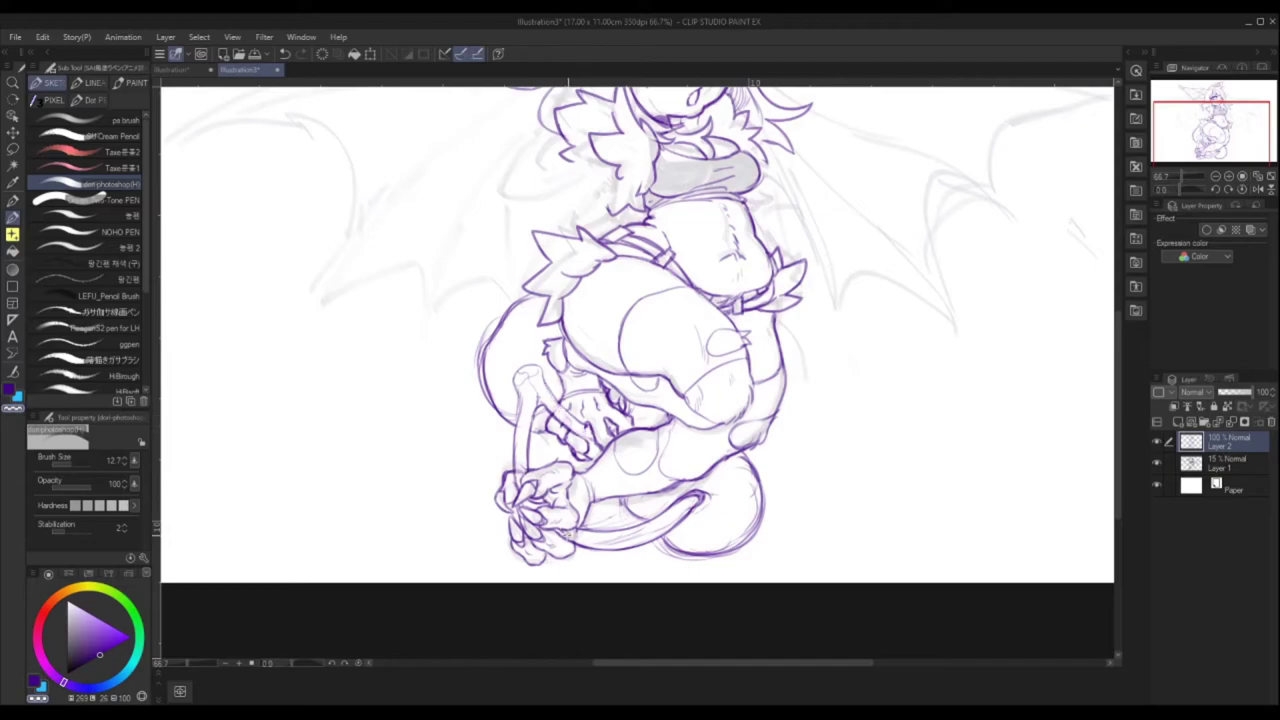
- Darken the bony tail segments between the foot and the hand, defining the knobbed joint
key(c)
drag(536, 414, 526, 458)
drag(518, 490, 512, 386)
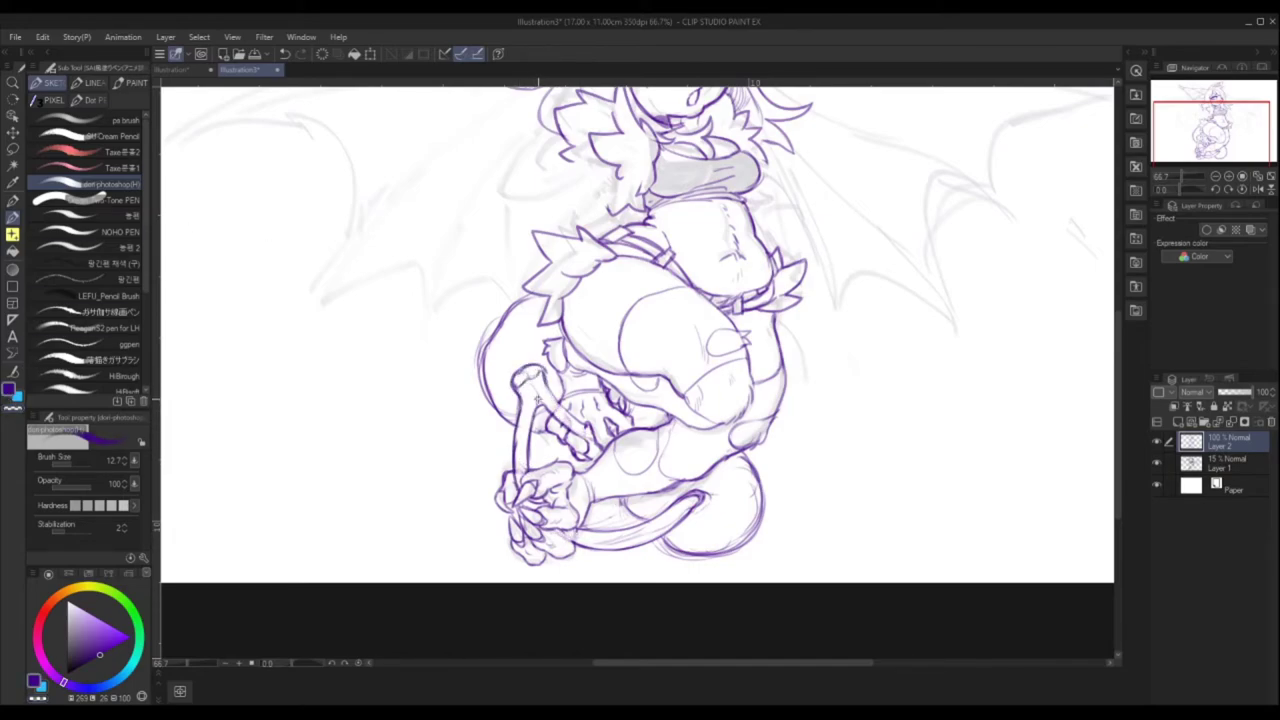
drag(577, 421, 540, 372)
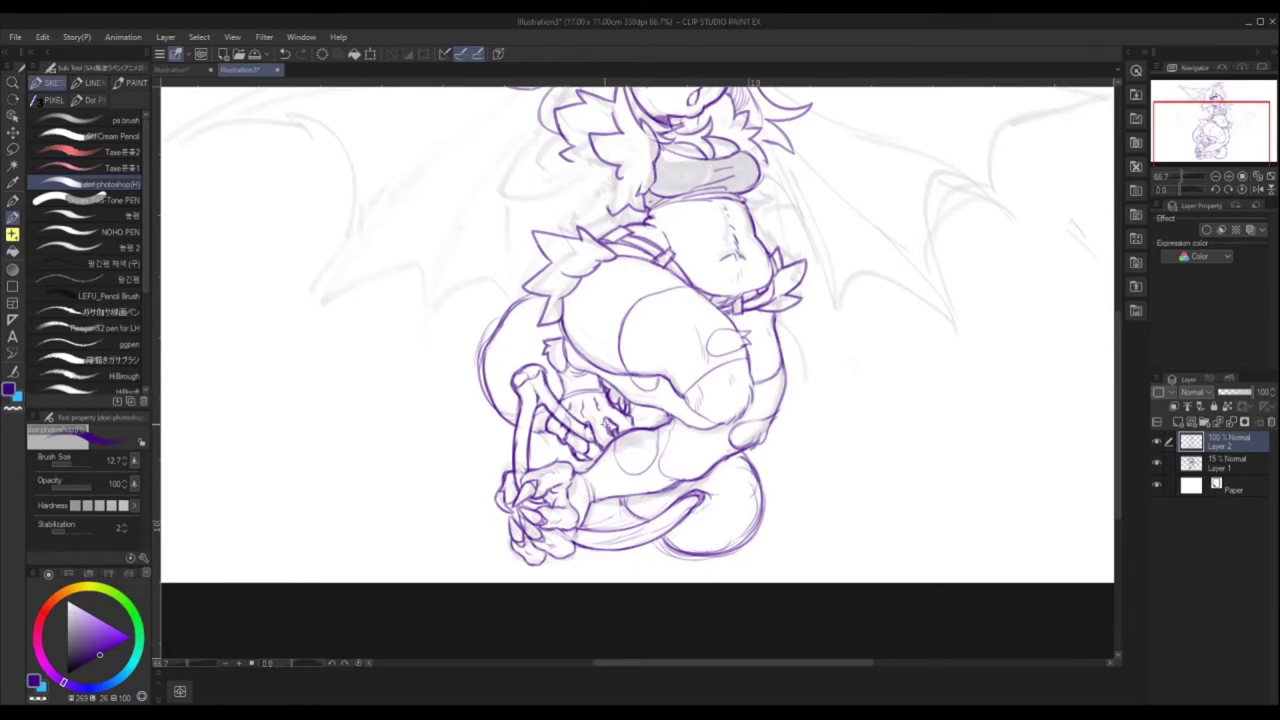
- Clean up and darken the lower tail curve and the slender tail section beside the foot with the canvas rotated
drag(842, 270, 457, 344)
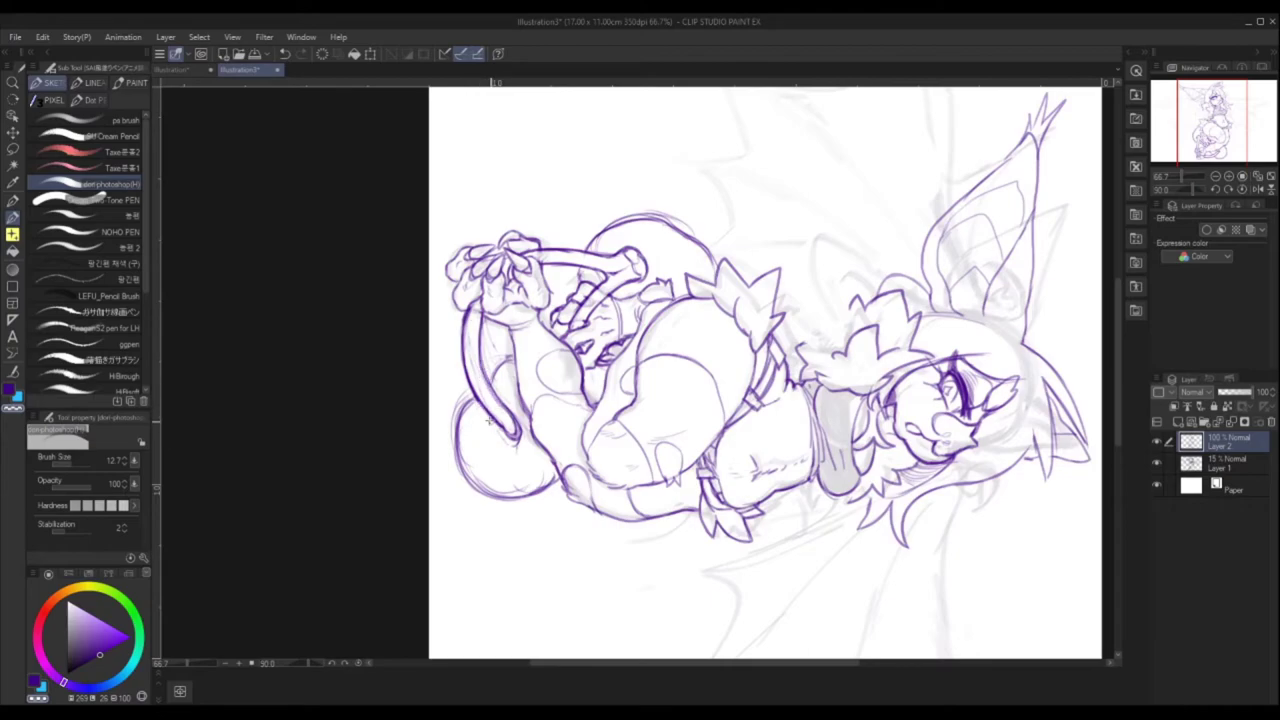
mouse_move(470, 395)
mouse_down()
mouse_move(458, 470)
mouse_move(555, 485)
mouse_up()
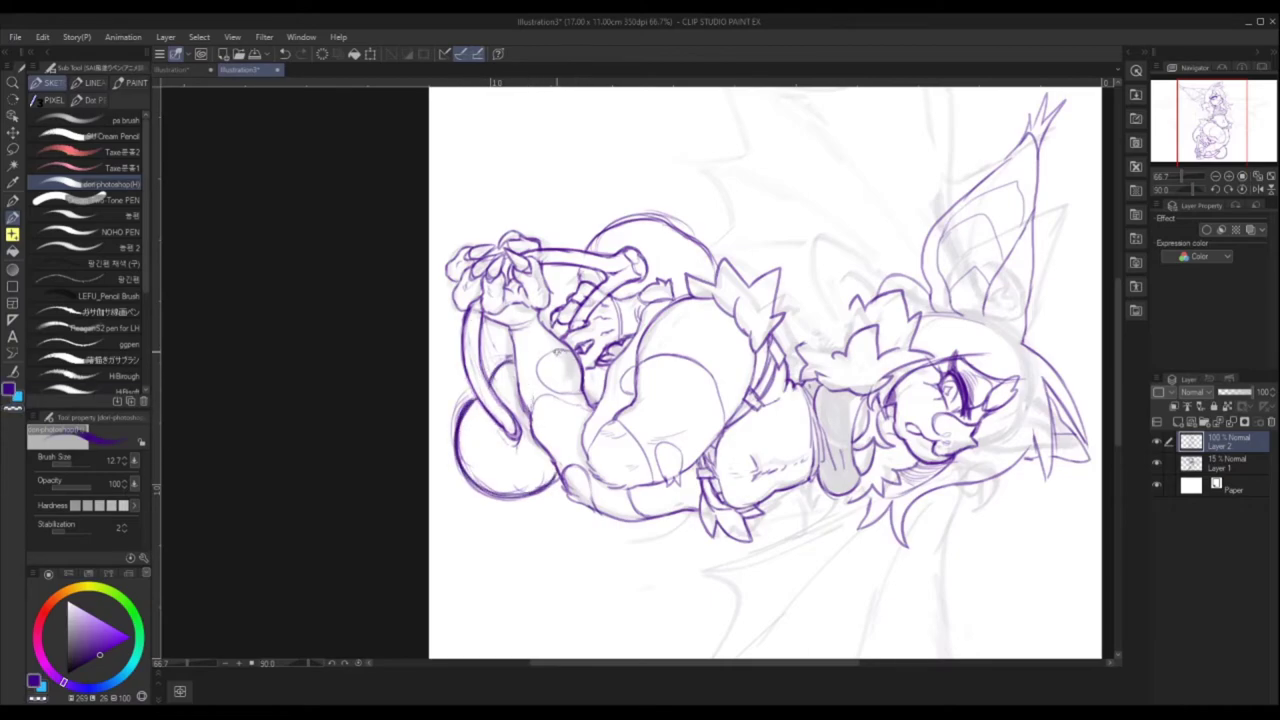
drag(466, 312, 505, 380)
key(c)
drag(467, 304, 466, 372)
key(c)
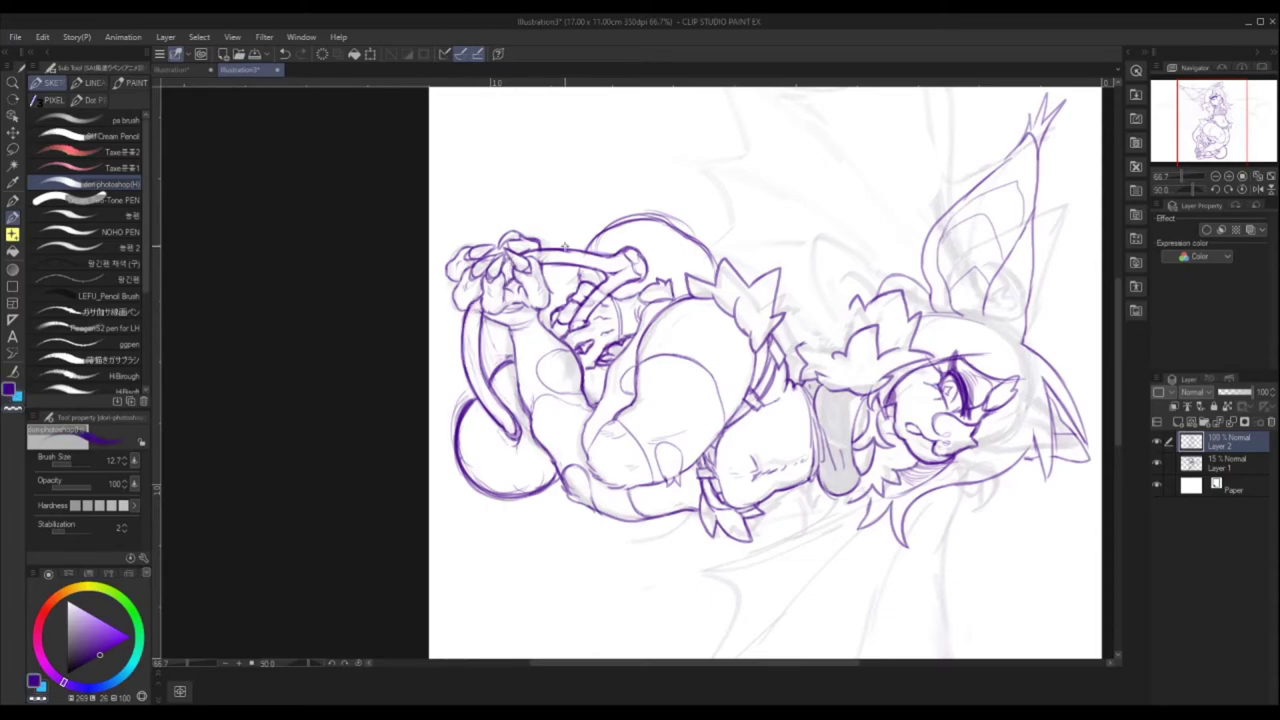
key(minus)
mouse_move(522, 548)
mouse_down()
mouse_move(530, 572)
mouse_move(458, 480)
mouse_move(517, 504)
mouse_up()
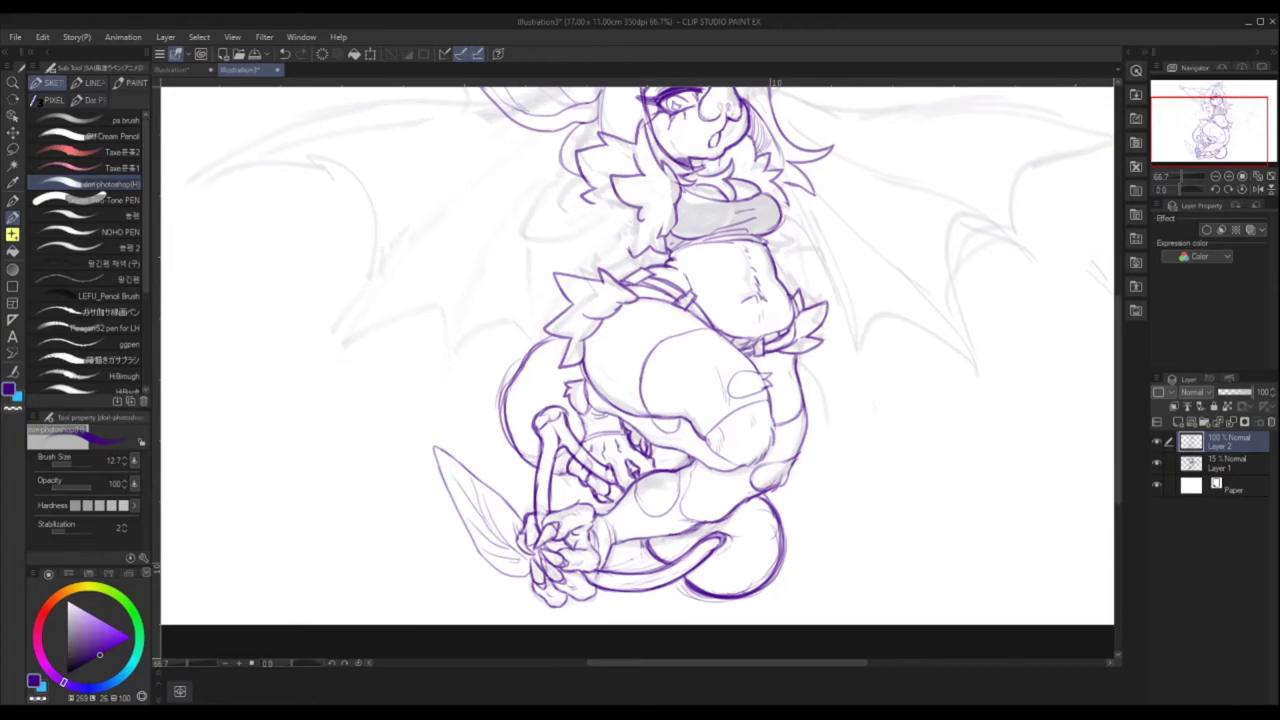
key(ctrl+z)
key(ctrl+z)
key(ctrl+z)
key(ctrl+z)
- Draw a leaf-shaped, veined tail tip extending outward from behind the bony tail joint
drag(530, 456, 354, 405)
drag(356, 408, 530, 462)
mouse_move(396, 434)
mouse_down()
mouse_move(522, 458)
mouse_move(458, 476)
mouse_up()
drag(494, 448, 540, 462)
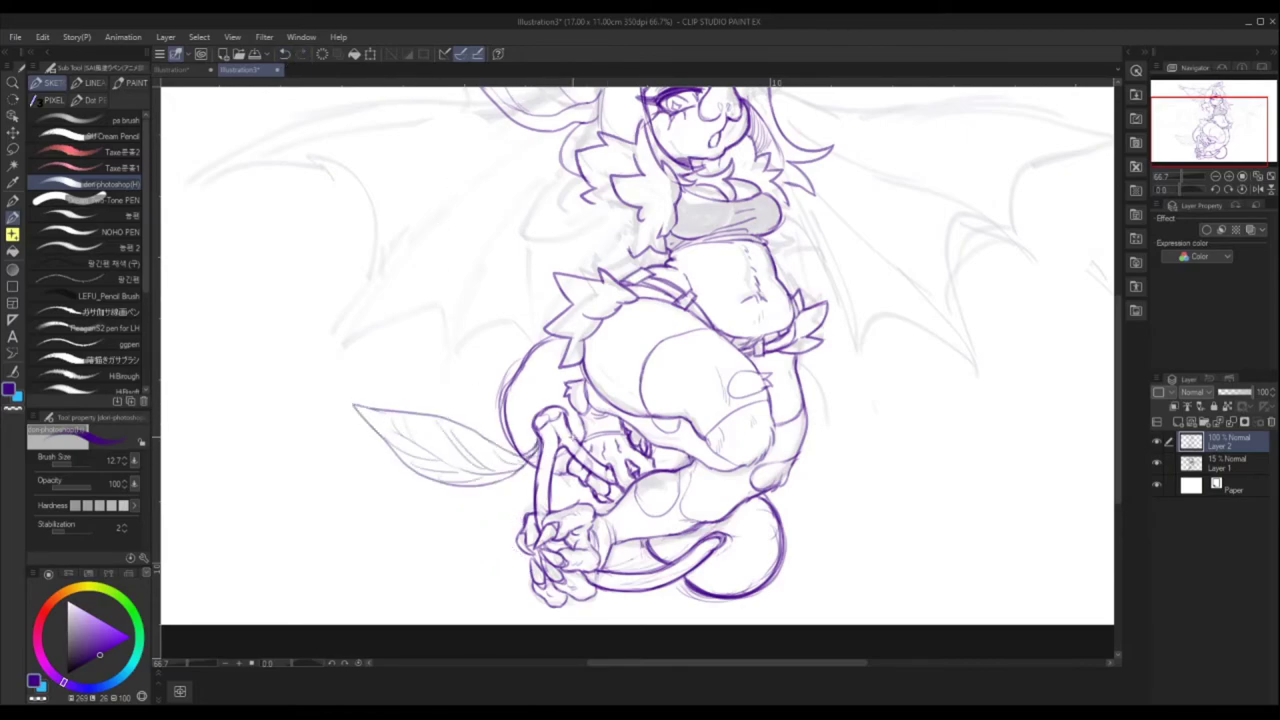
key(c)
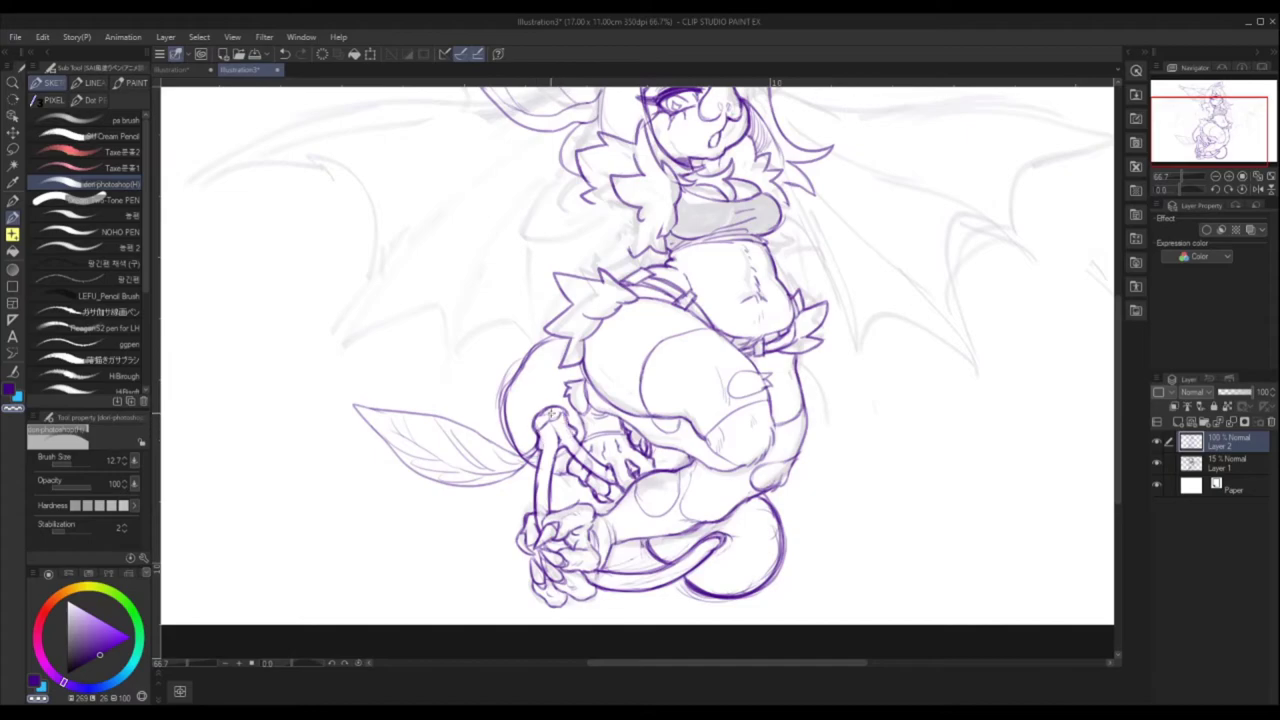
key(c)
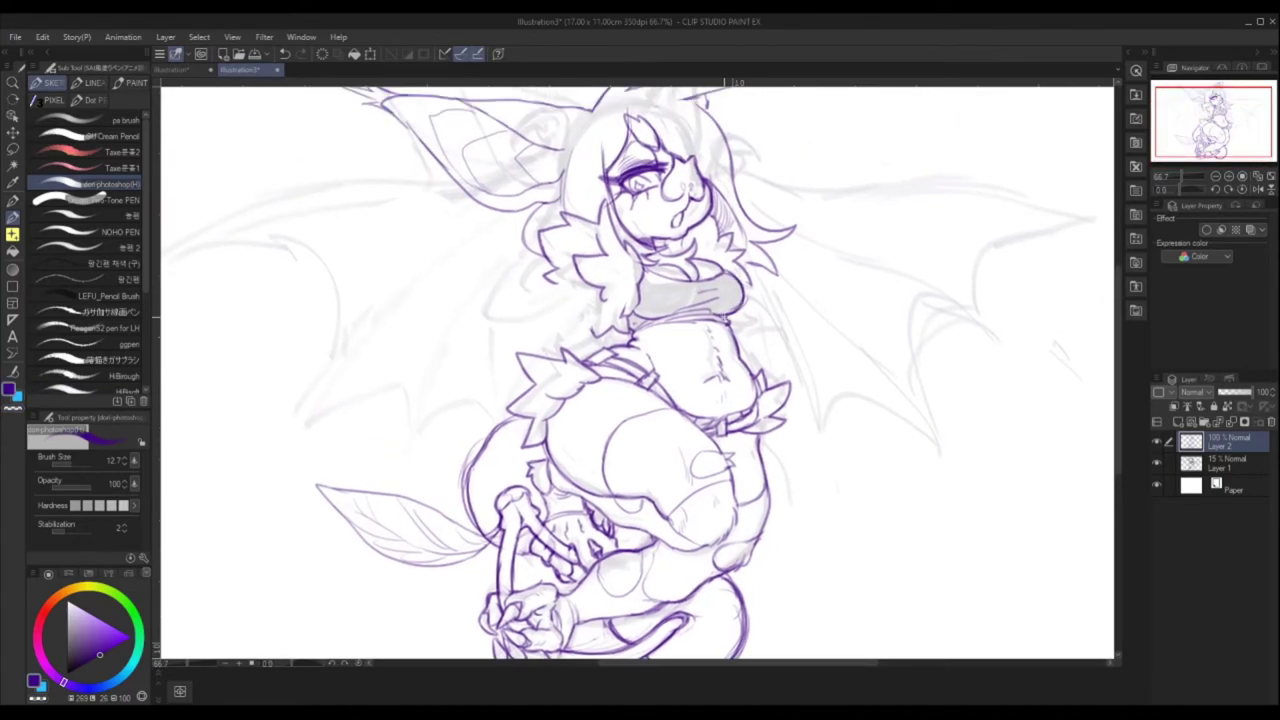
- Refine the fur strands on the collar and draw a rounded shape with inner marks on top of the head
mouse_move(603, 210)
mouse_down()
mouse_move(557, 232)
mouse_move(598, 256)
mouse_up()
drag(618, 274, 578, 290)
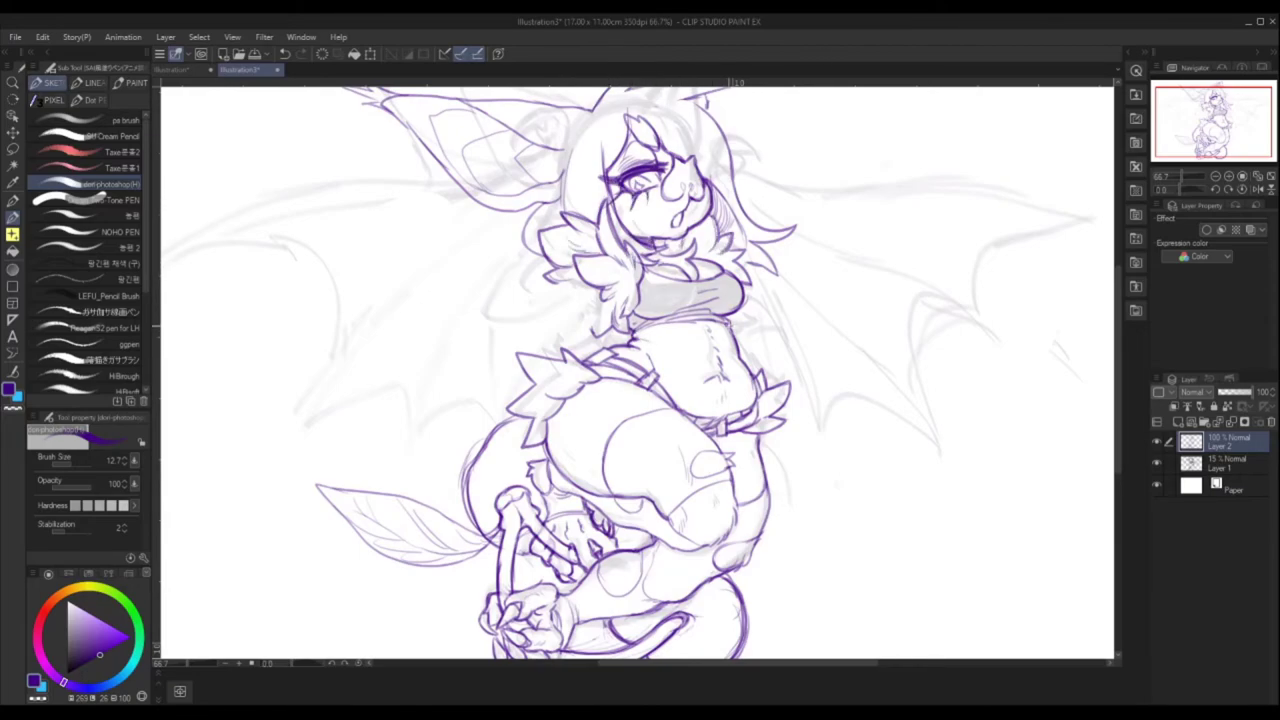
key(c)
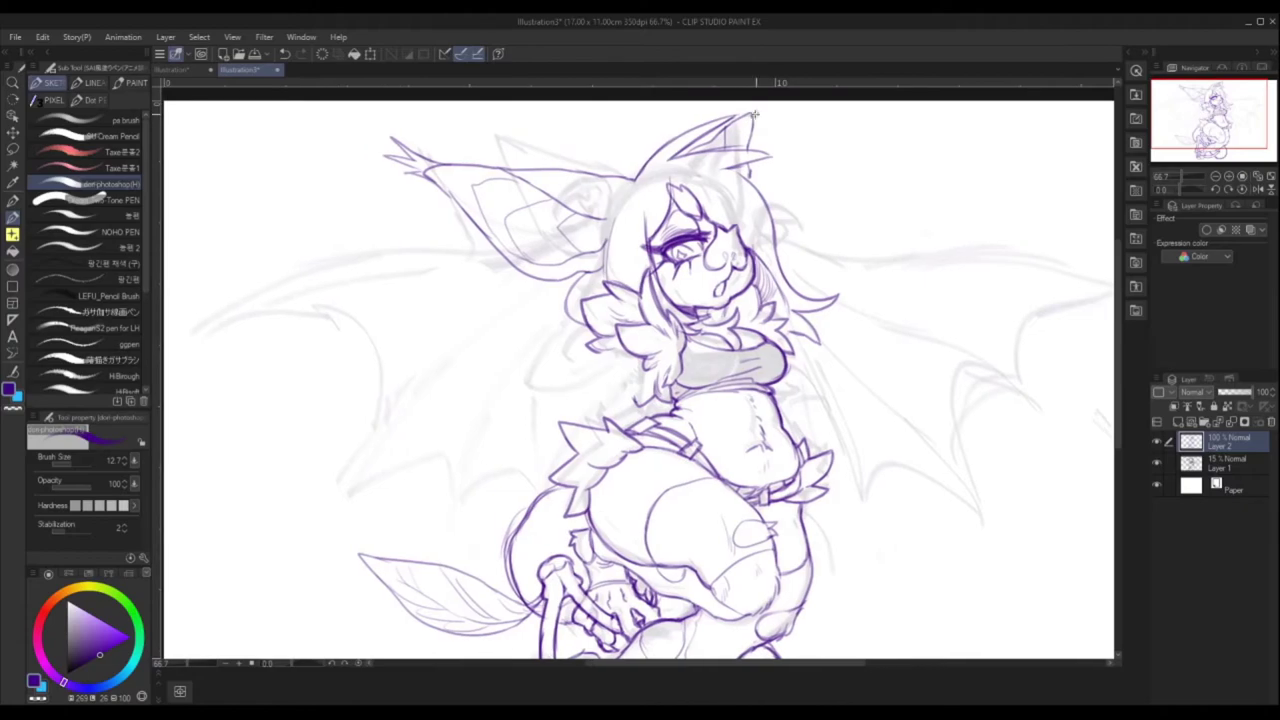
mouse_move(626, 176)
mouse_down()
mouse_move(716, 118)
mouse_move(612, 236)
mouse_up()
mouse_move(624, 146)
mouse_down()
mouse_move(590, 172)
mouse_move(647, 176)
mouse_move(722, 112)
mouse_move(686, 124)
mouse_move(720, 114)
mouse_move(669, 104)
mouse_up()
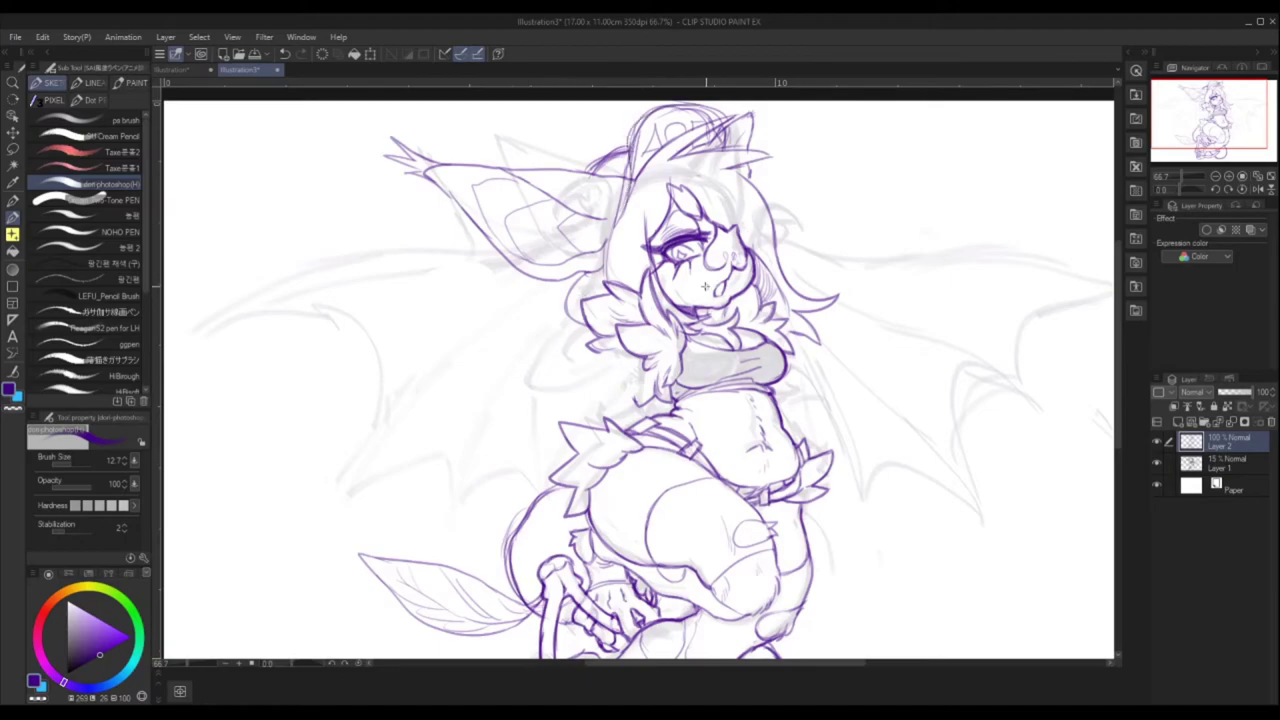
- Draw the near wing's arm and joint beside the fur collar, with the long upper edge sweeping outward
scroll(712, 287, down, 3)
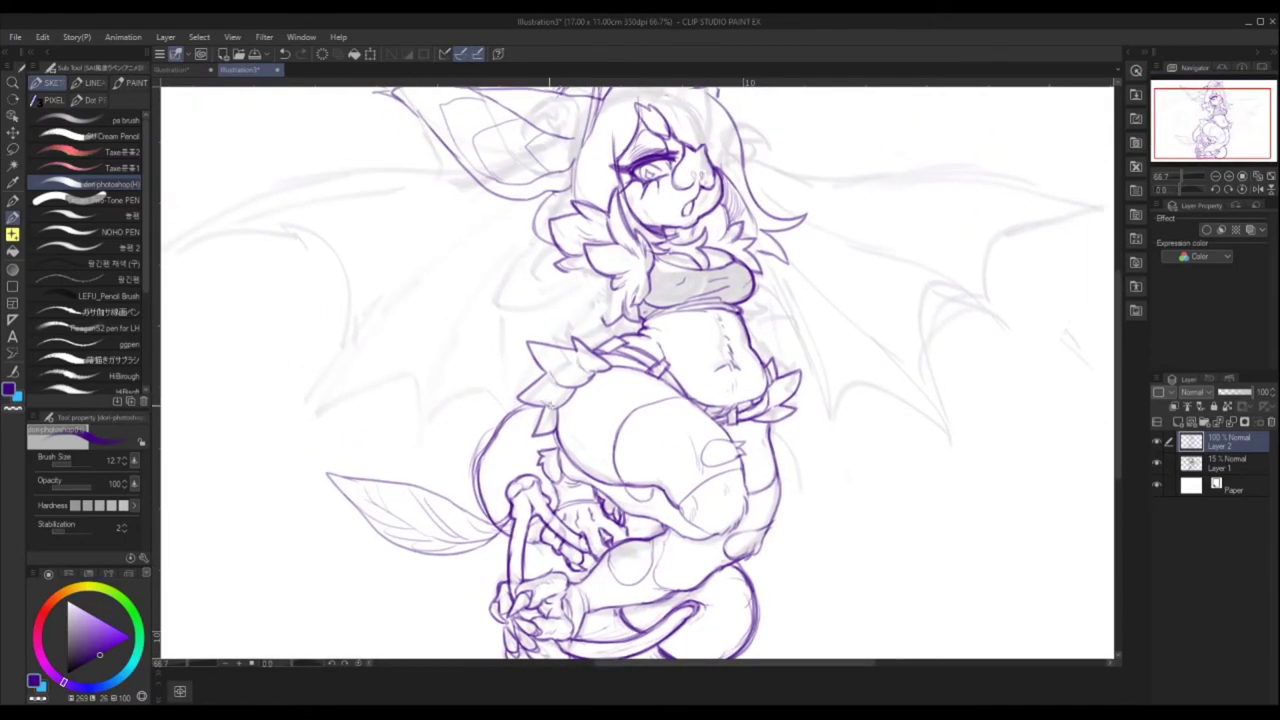
scroll(612, 368, up, 2)
mouse_move(580, 375)
mouse_down()
mouse_move(618, 284)
mouse_move(648, 356)
mouse_up()
drag(632, 228, 610, 305)
mouse_move(552, 192)
mouse_down()
mouse_move(602, 224)
mouse_move(222, 380)
mouse_up()
mouse_move(270, 320)
mouse_down()
mouse_move(366, 266)
mouse_move(584, 242)
mouse_move(480, 290)
mouse_move(360, 522)
mouse_move(392, 378)
mouse_move(570, 256)
mouse_move(342, 490)
mouse_up()
drag(566, 254, 345, 486)
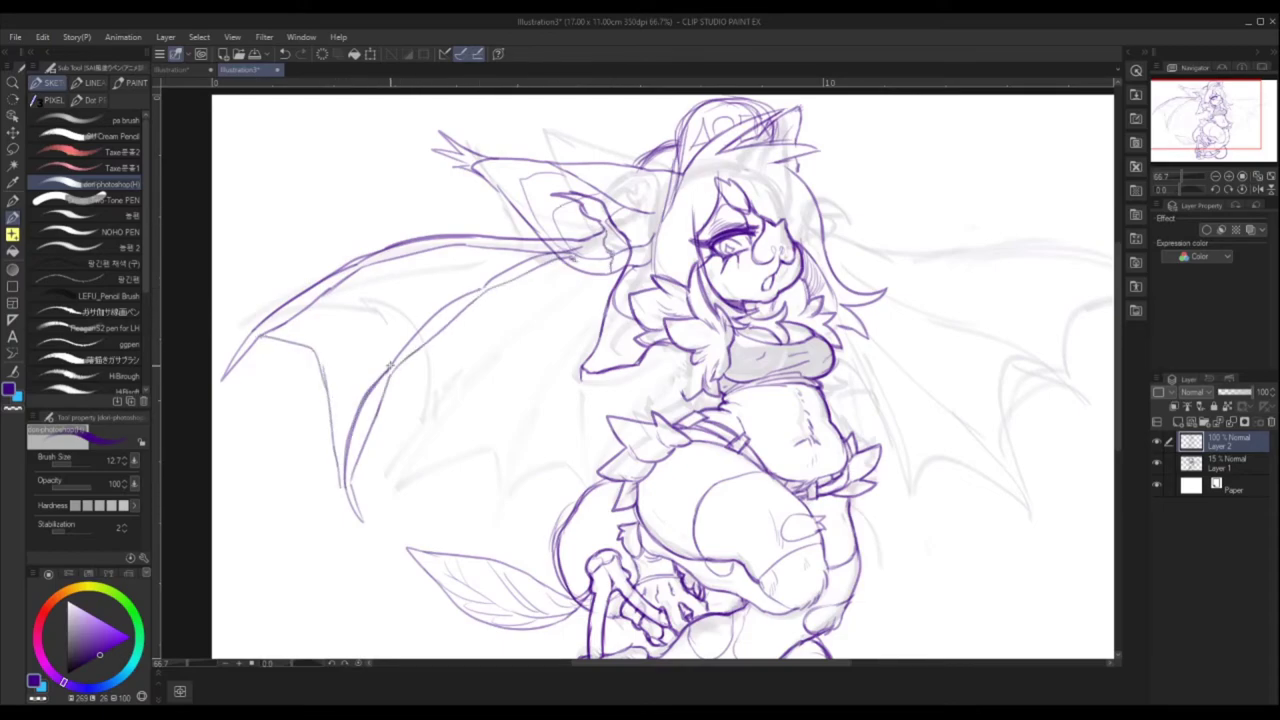
mouse_move(360, 440)
mouse_down()
mouse_move(480, 300)
mouse_move(566, 266)
mouse_move(478, 385)
mouse_move(420, 535)
mouse_move(452, 458)
mouse_move(572, 272)
mouse_up()
key(ctrl+z)
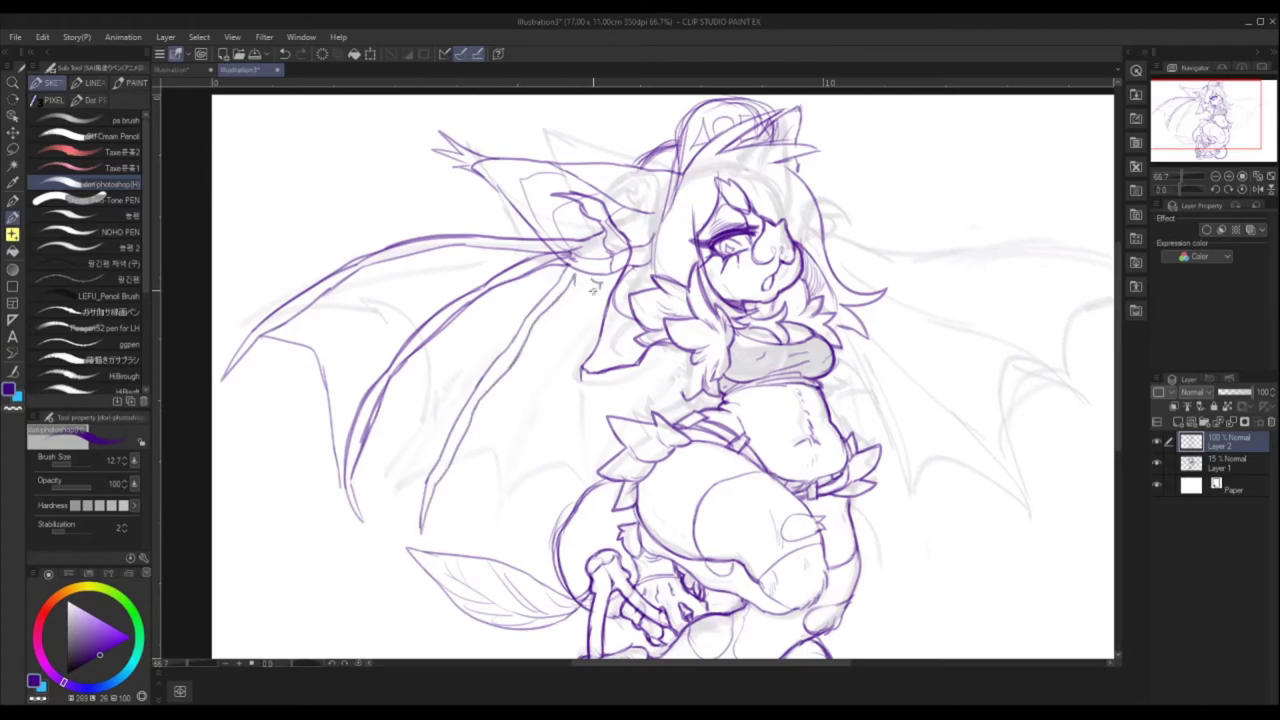
key(ctrl+z)
key(ctrl+z)
key(ctrl+z)
key(ctrl+z)
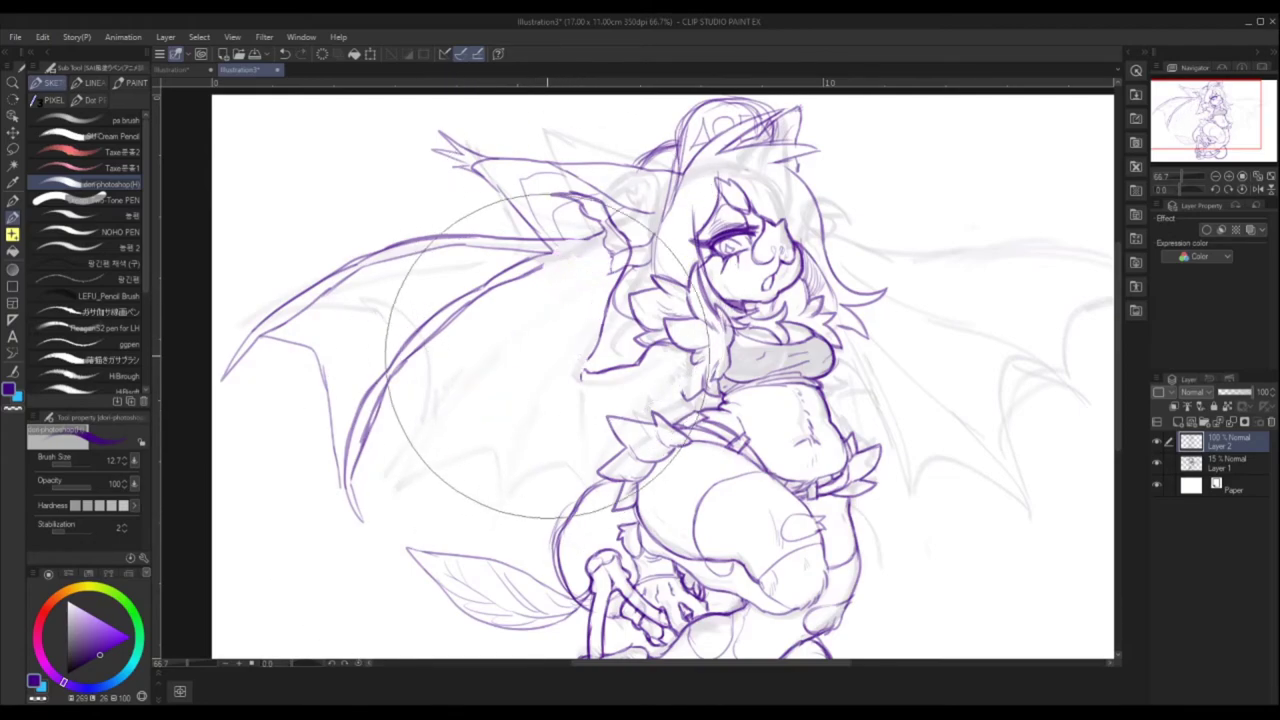
mouse_move(553, 505)
mouse_down()
mouse_move(572, 394)
mouse_move(630, 376)
mouse_up()
key(ctrl+z)
mouse_move(561, 407)
mouse_down()
mouse_move(329, 343)
mouse_move(386, 400)
mouse_up()
- Redraw the near wing's arm contour beside the collar and add a thin innermost finger line running down from it
drag(542, 512, 600, 377)
drag(612, 290, 595, 366)
key(ctrl+z)
drag(610, 288, 593, 374)
mouse_move(594, 372)
mouse_down()
mouse_move(663, 340)
mouse_move(592, 376)
mouse_up()
key(ctrl+z)
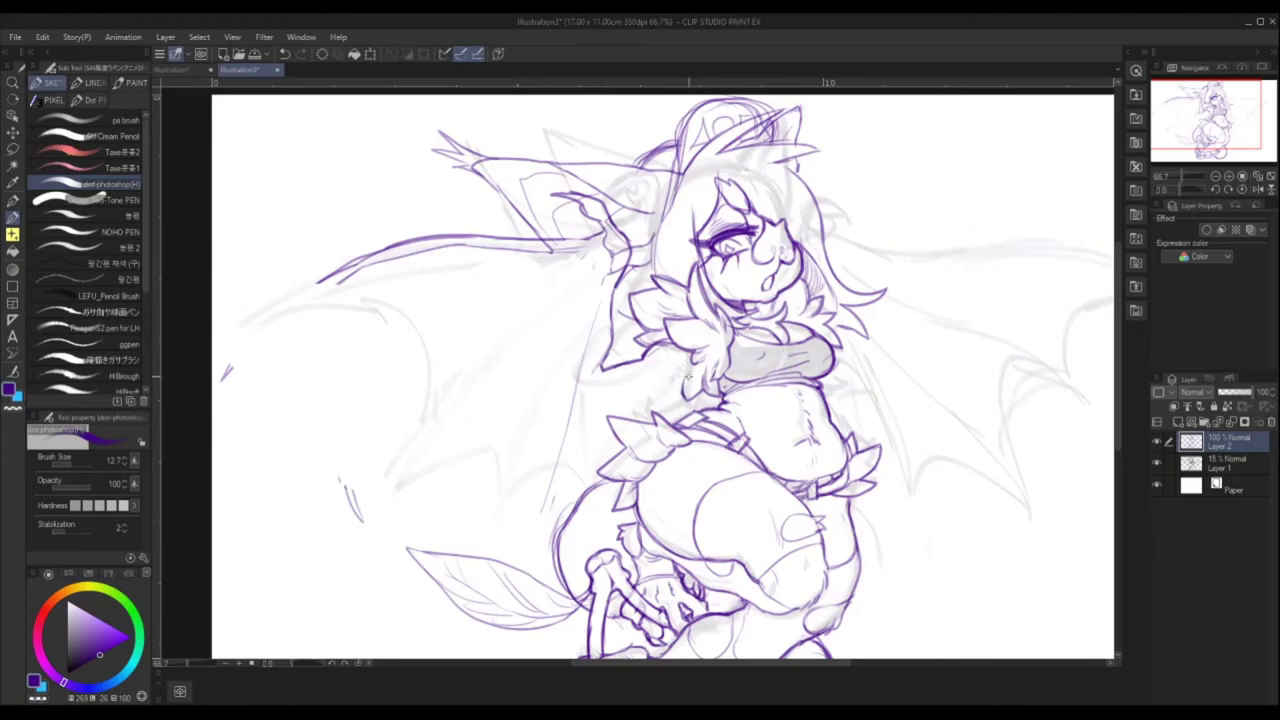
mouse_move(678, 360)
mouse_down()
mouse_move(686, 388)
mouse_move(690, 378)
mouse_up()
key(ctrl+z)
- Sketch thin guide lines for the near wing's fingers, fanning out and down from the wing joint
mouse_move(946, 213)
mouse_down()
mouse_move(928, 183)
mouse_move(962, 153)
mouse_up()
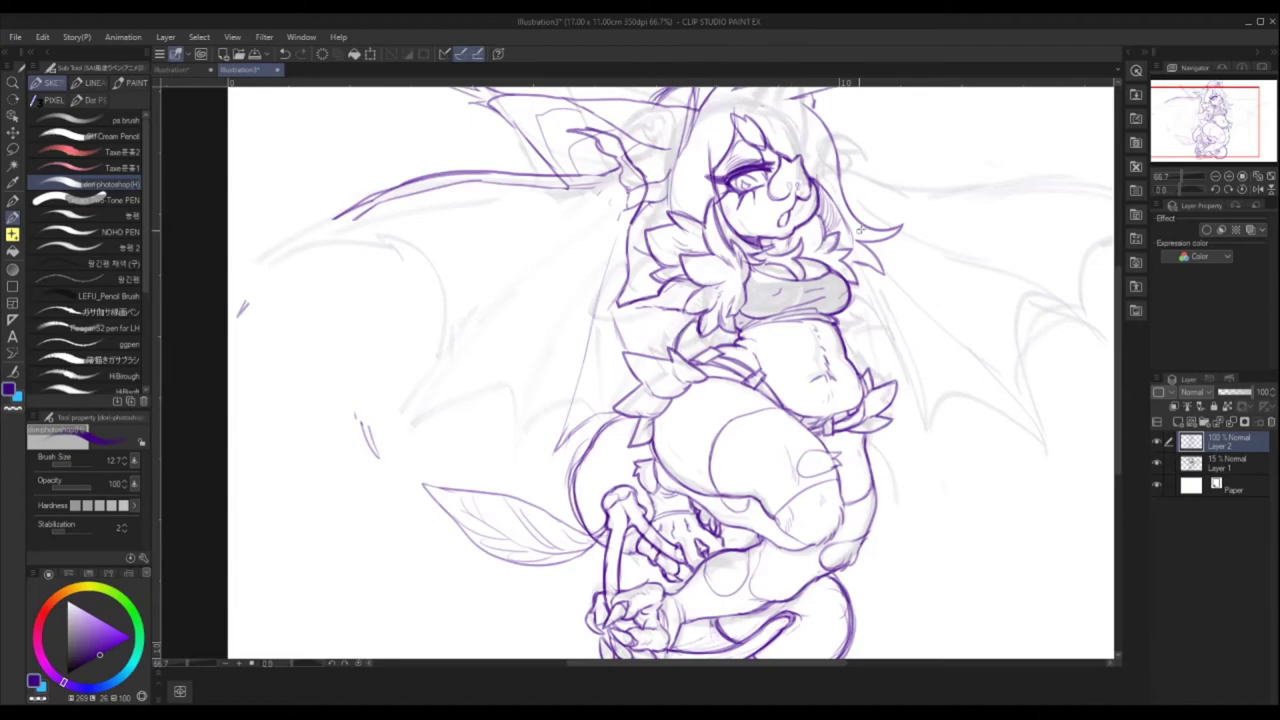
drag(600, 418, 572, 468)
drag(590, 195, 303, 456)
drag(600, 222, 413, 476)
drag(613, 246, 528, 451)
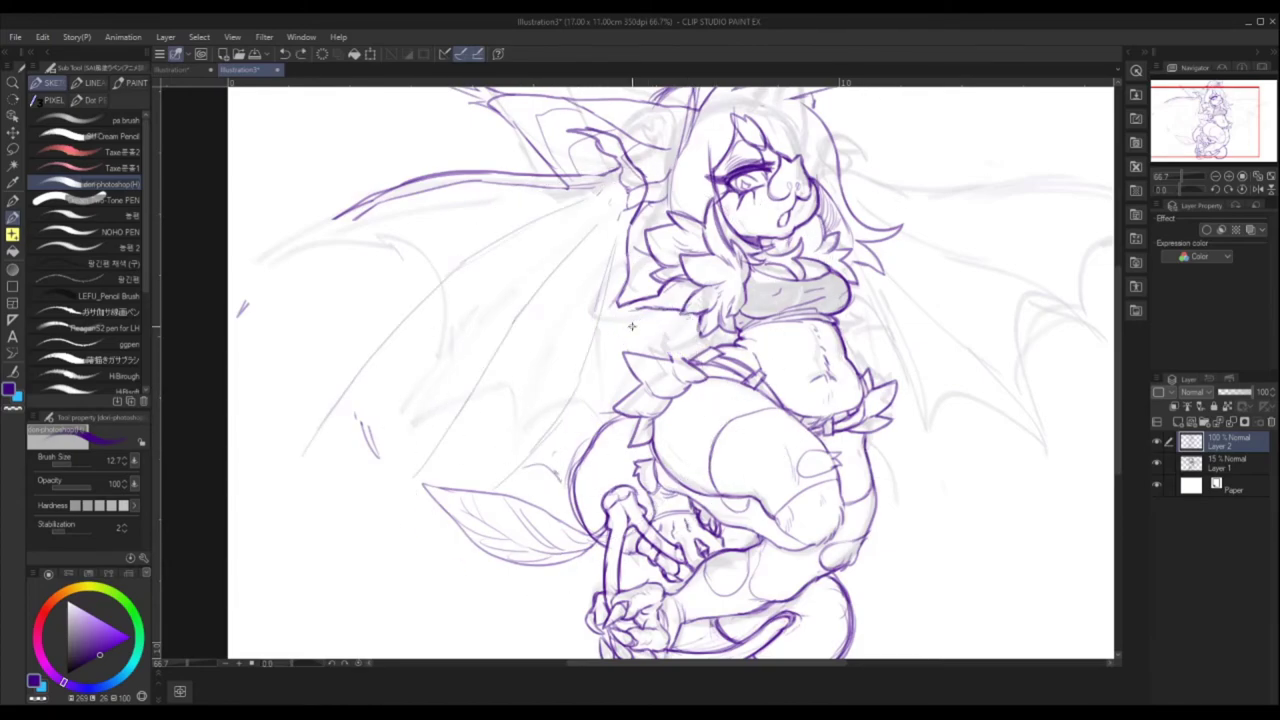
- Draw the near wing's uppermost bony finger with a knobbed, pointed tip
drag(598, 142, 621, 152)
drag(452, 241, 329, 214)
mouse_move(500, 180)
mouse_down()
mouse_move(300, 215)
mouse_move(268, 255)
mouse_move(440, 208)
mouse_up()
drag(330, 218, 540, 184)
drag(434, 195, 591, 192)
- Draw the curved membrane edge below the uppermost wing finger and start the second finger's pointed tip
mouse_move(320, 232)
mouse_down()
mouse_move(360, 340)
mouse_move(302, 420)
mouse_move(295, 478)
mouse_up()
drag(342, 406, 302, 466)
drag(380, 362, 336, 414)
mouse_move(340, 232)
mouse_down()
mouse_move(364, 268)
mouse_move(316, 405)
mouse_up()
drag(436, 300, 345, 378)
- Draw the contours of the second wing finger up to the joint and shape the innermost finger
drag(380, 330, 560, 205)
mouse_move(432, 305)
mouse_down()
mouse_move(598, 195)
mouse_move(593, 185)
mouse_move(558, 243)
mouse_up()
mouse_move(336, 406)
mouse_down()
mouse_move(410, 410)
mouse_move(420, 486)
mouse_move(484, 406)
mouse_move(525, 490)
mouse_move(545, 375)
mouse_move(575, 303)
mouse_up()
key(ctrl+z)
key(ctrl+z)
mouse_move(545, 450)
mouse_down()
mouse_move(558, 375)
mouse_move(641, 295)
mouse_up()
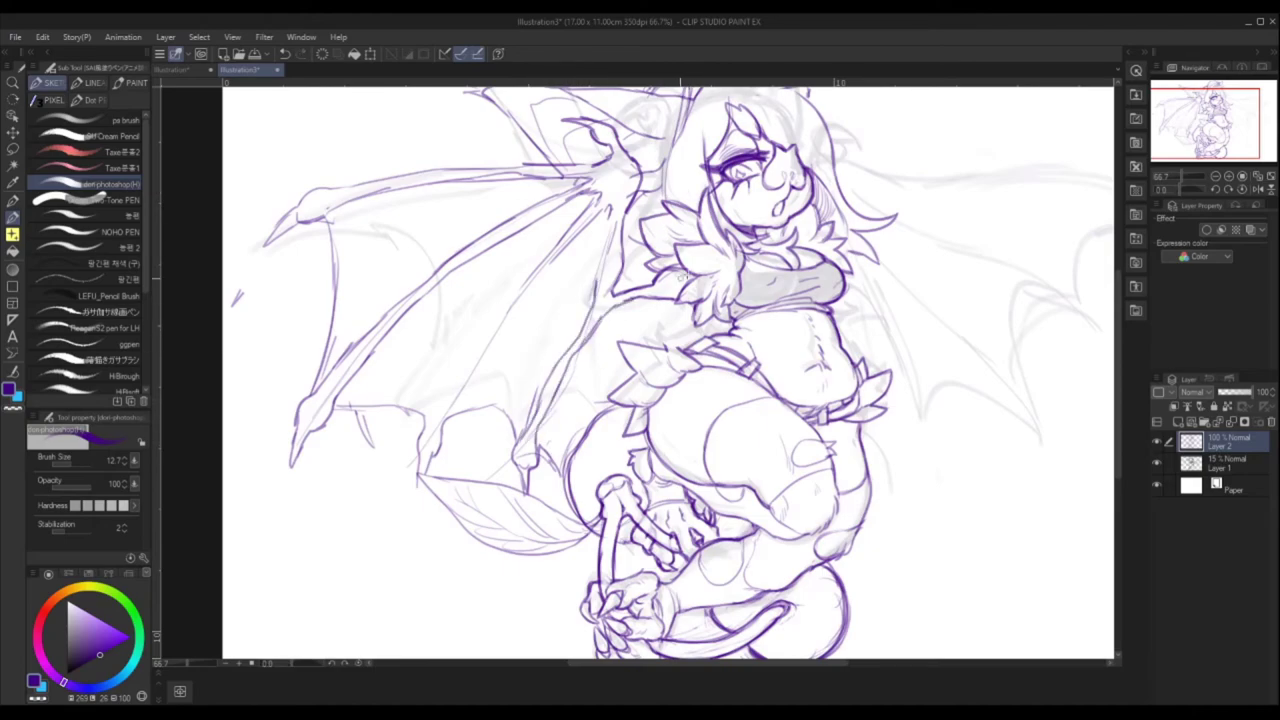
- Reinforce the two inner wing fingers up to the joint and add a curved stroke behind the near hip
drag(607, 209, 590, 316)
mouse_move(443, 432)
mouse_down()
mouse_move(478, 345)
mouse_move(590, 222)
mouse_up()
drag(540, 455, 525, 402)
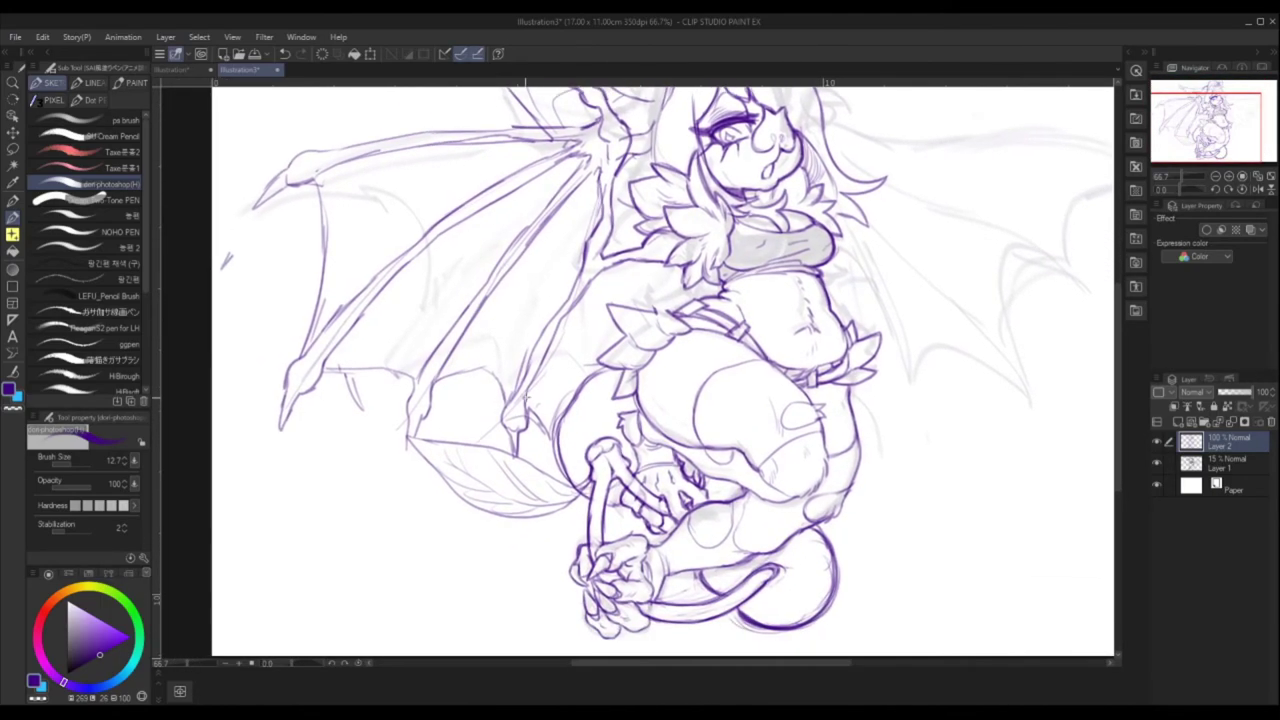
drag(611, 376, 572, 411)
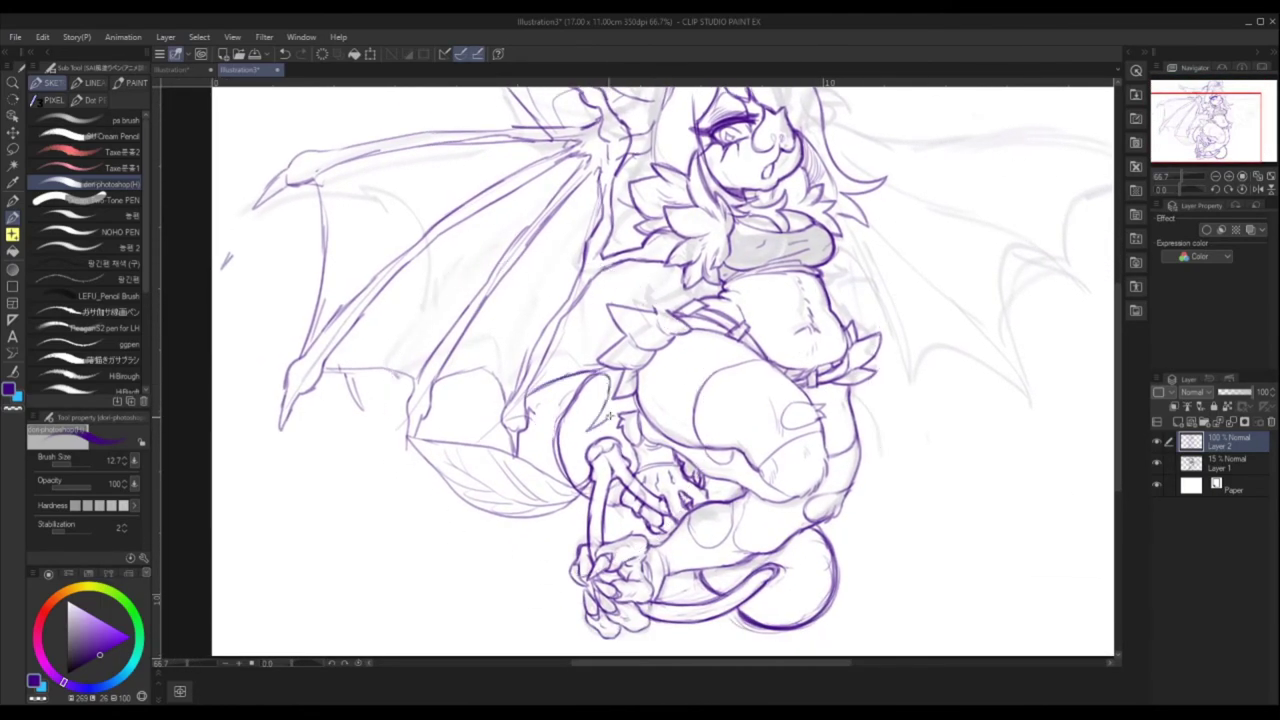
- Add fold lines across the near wing's membrane and refine the joint where the fingers meet
drag(590, 300, 558, 348)
drag(496, 400, 574, 236)
drag(306, 426, 392, 412)
drag(530, 246, 382, 382)
drag(358, 198, 296, 248)
mouse_move(484, 208)
mouse_down()
mouse_move(390, 232)
mouse_move(412, 220)
mouse_up()
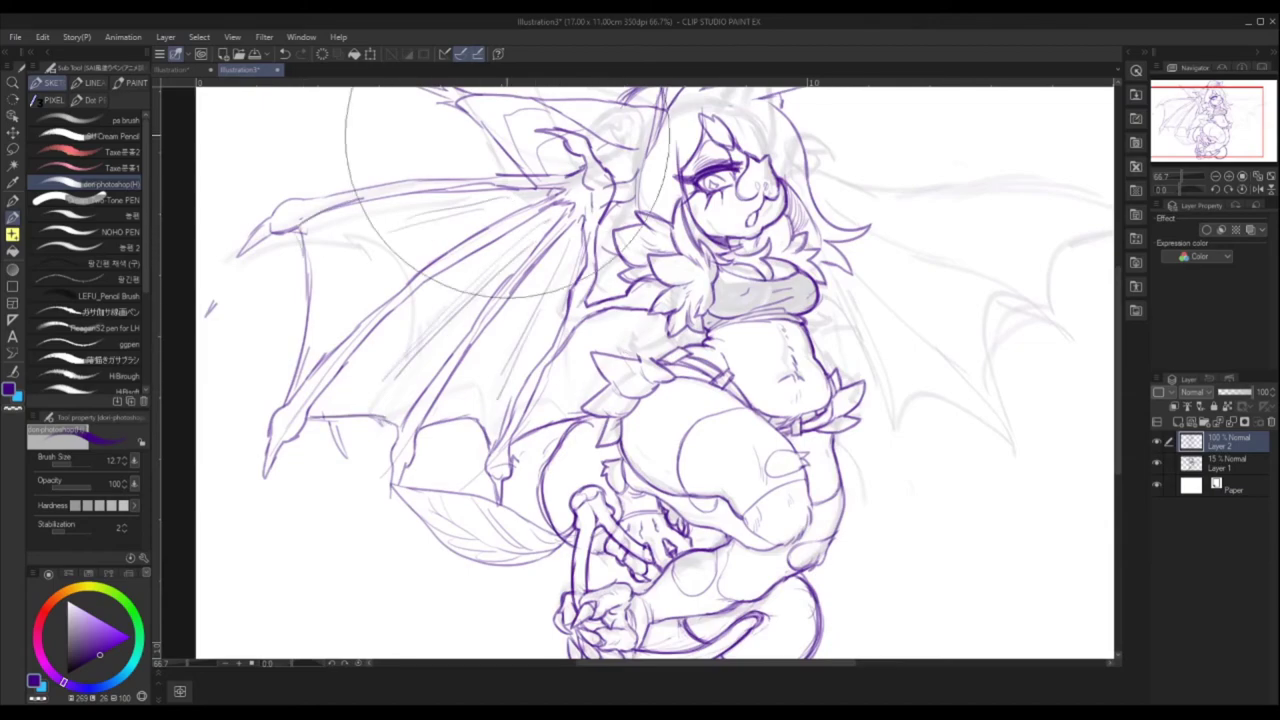
mouse_move(582, 214)
mouse_down()
mouse_move(572, 312)
mouse_move(566, 238)
mouse_up()
drag(598, 194, 576, 185)
drag(1210, 118, 1246, 115)
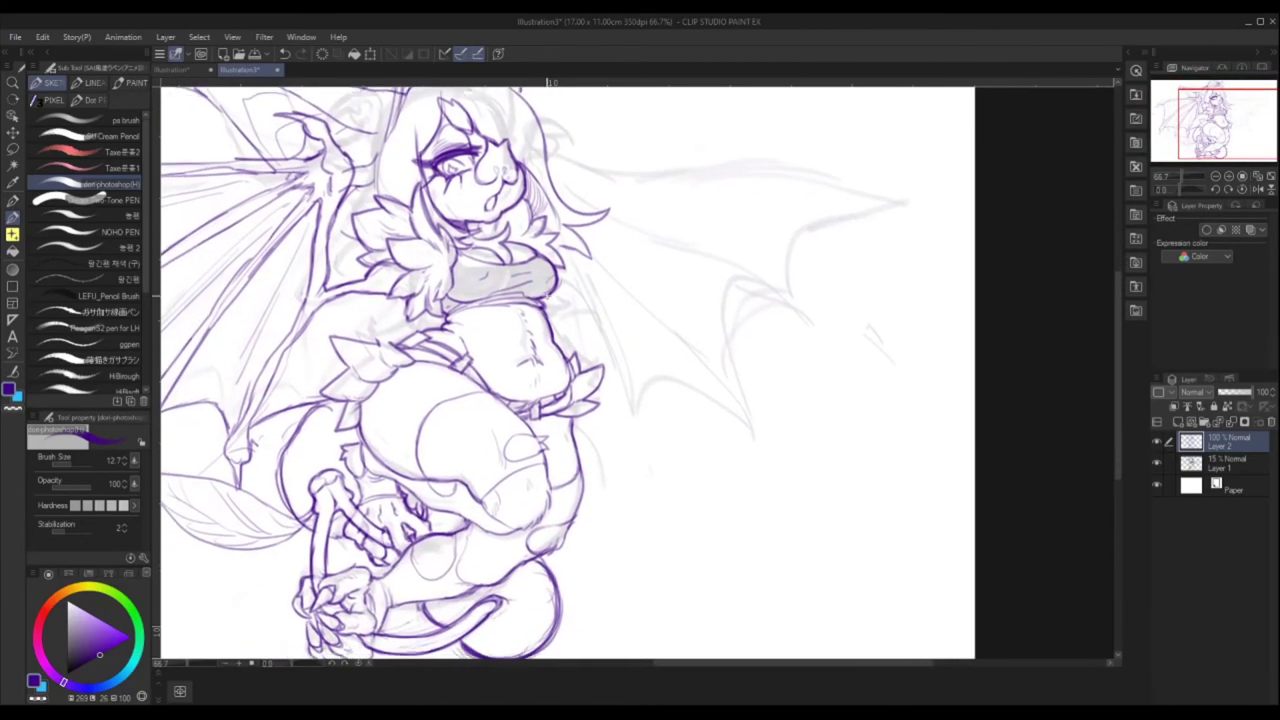
drag(600, 288, 728, 167)
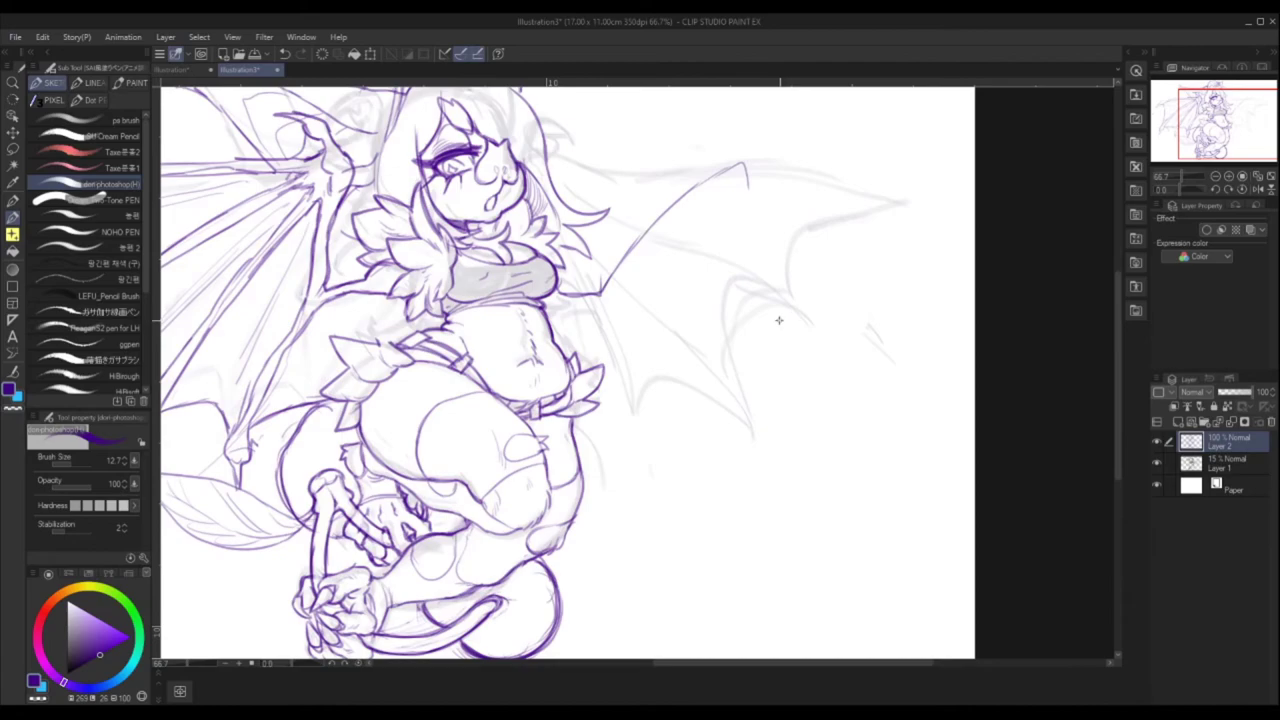
key(ctrl+z)
mouse_move(600, 290)
mouse_down()
mouse_move(715, 243)
mouse_move(695, 382)
mouse_up()
drag(715, 243, 758, 244)
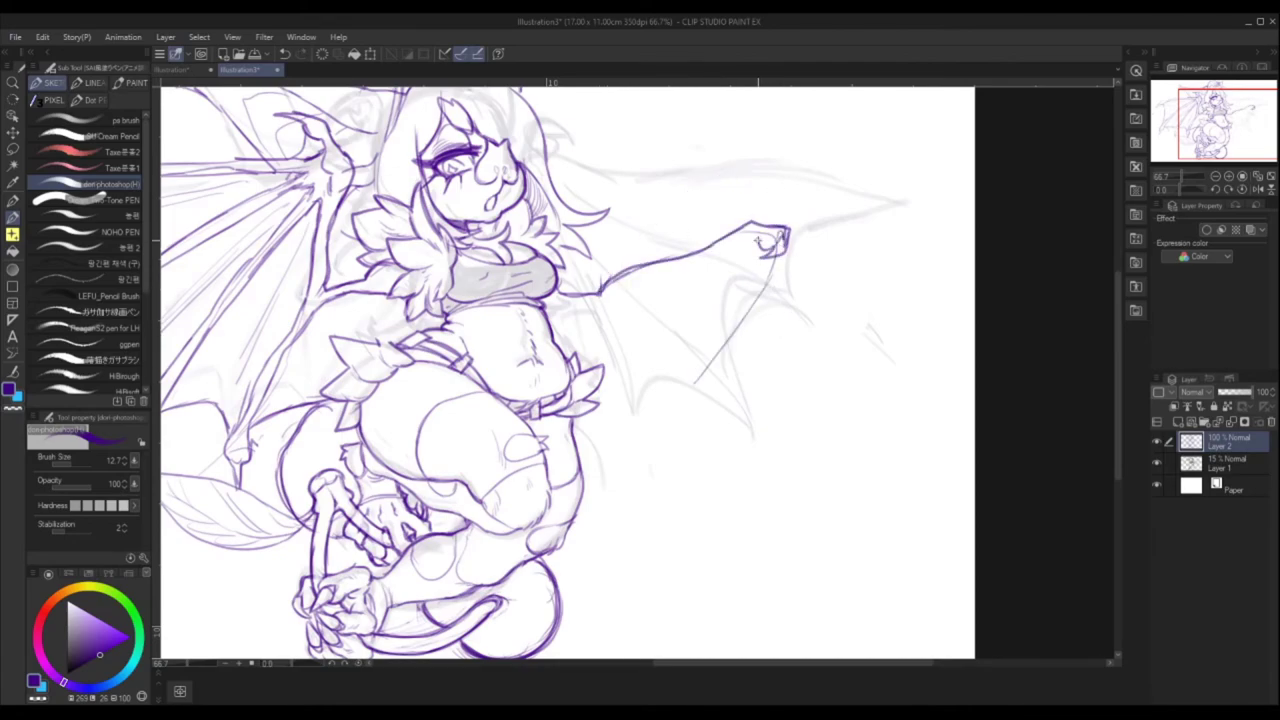
drag(608, 302, 698, 262)
mouse_move(790, 228)
mouse_down()
mouse_move(788, 285)
mouse_move(600, 435)
mouse_move(688, 366)
mouse_move(784, 325)
mouse_up()
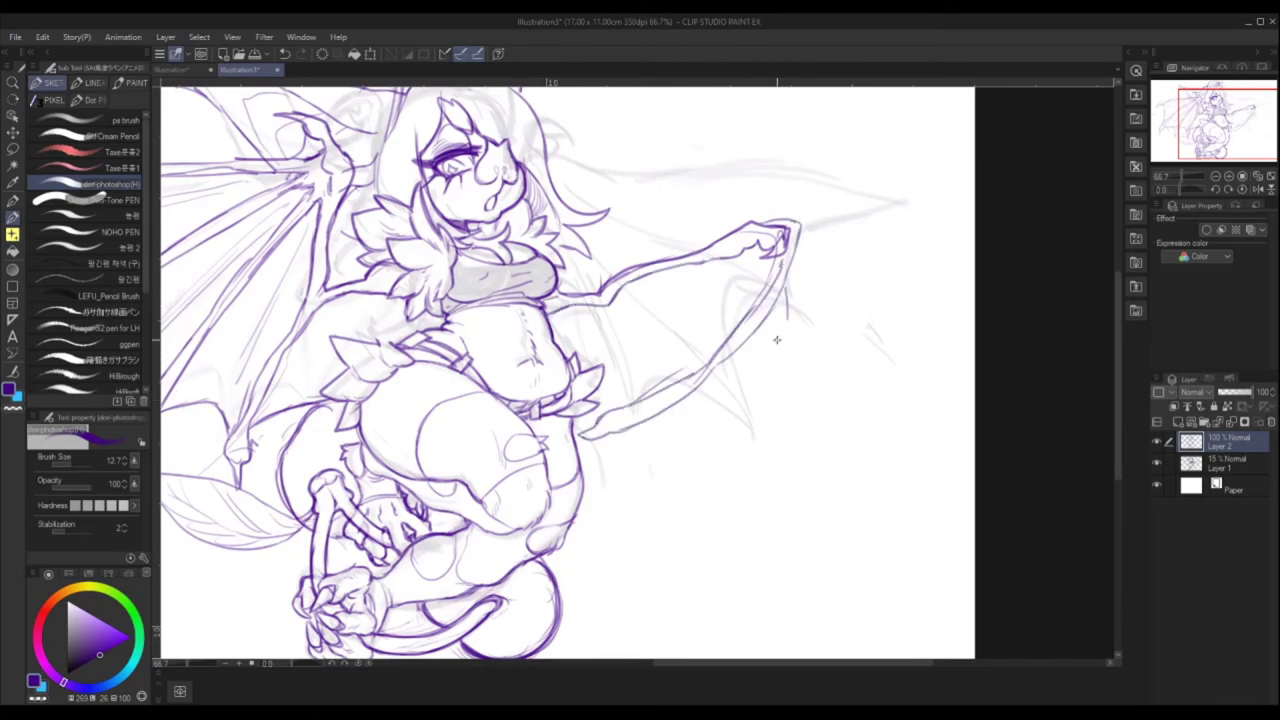
key(ctrl+z)
key(ctrl+z)
key(ctrl+z)
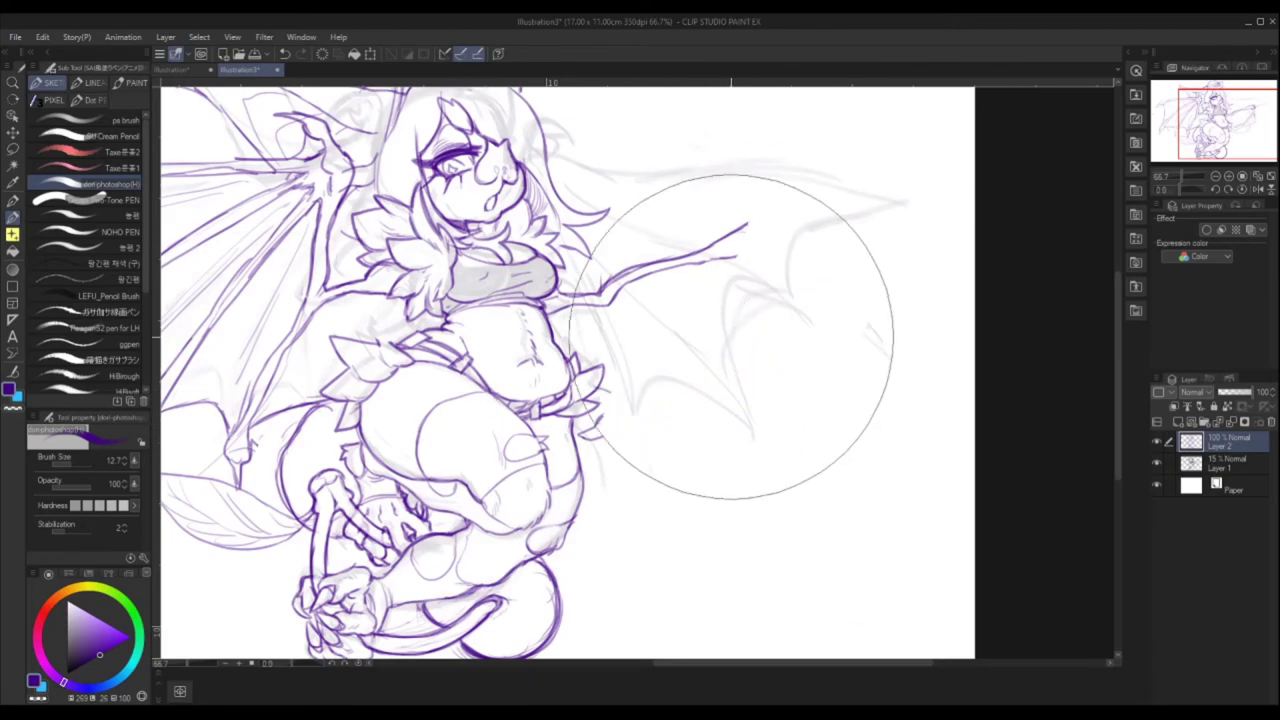
key(ctrl+z)
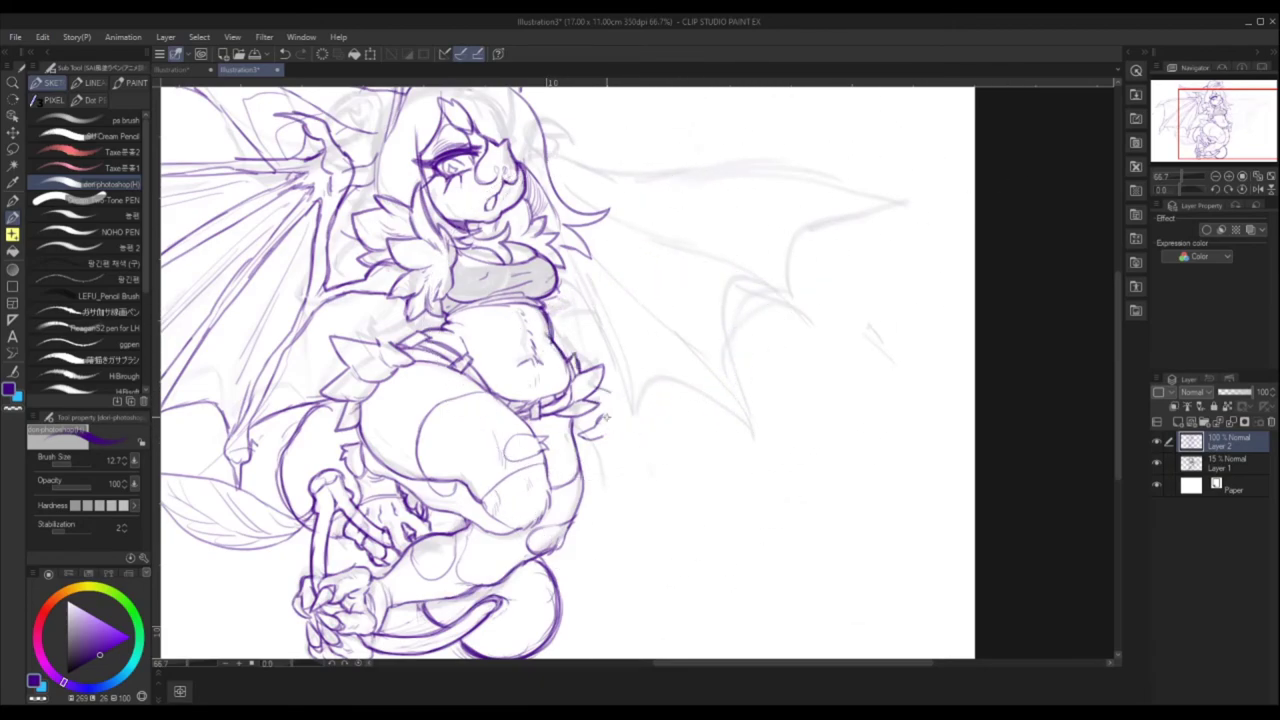
- Sketch thin guide lines for the far wing's fingers, fanning out from behind the shoulder over the dimmed sketch
drag(567, 292, 558, 238)
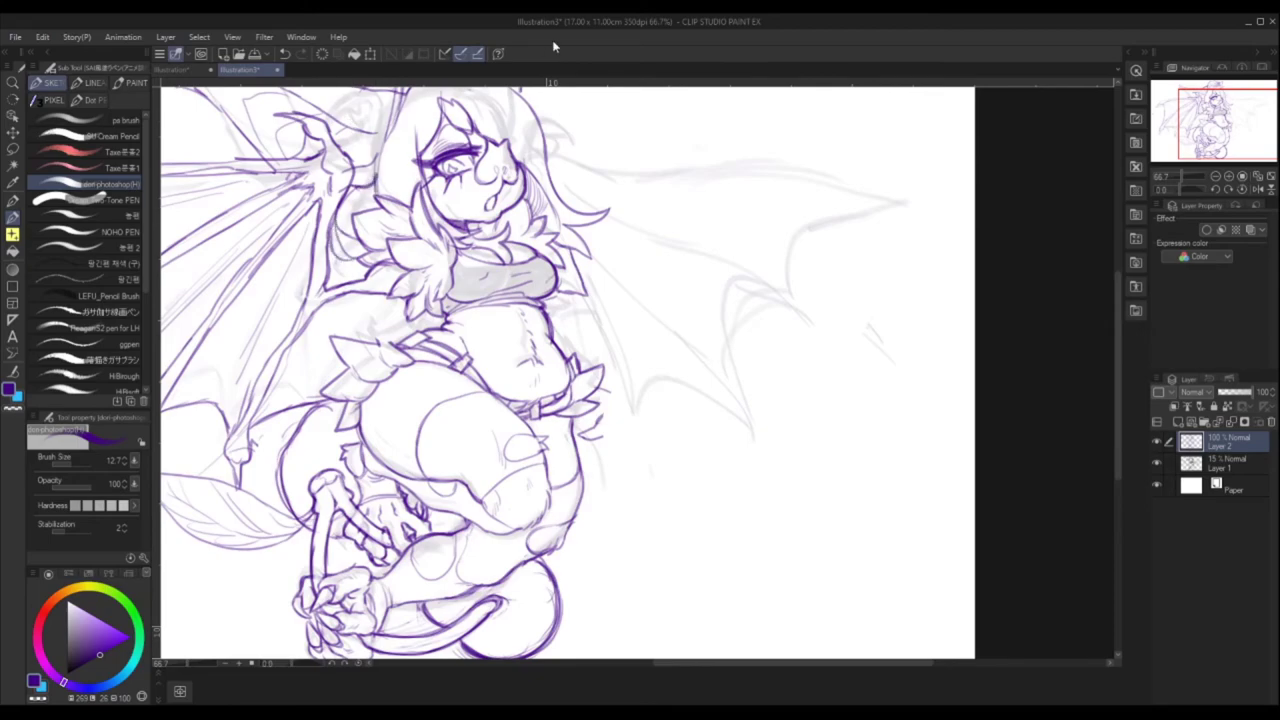
mouse_move(1218, 122)
mouse_down()
mouse_move(1188, 115)
mouse_move(1224, 130)
mouse_move(1218, 116)
mouse_up()
mouse_move(560, 172)
mouse_down()
mouse_move(610, 226)
mouse_move(786, 240)
mouse_up()
drag(592, 240, 842, 388)
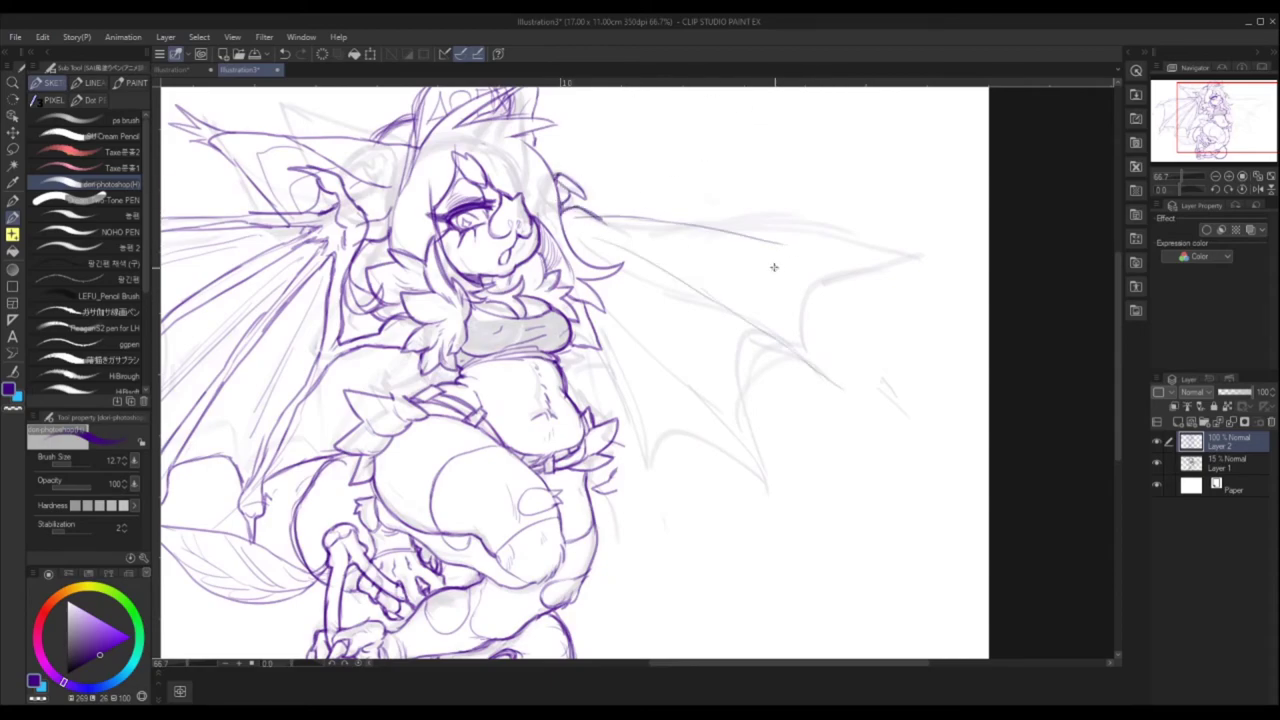
drag(793, 292, 711, 304)
drag(772, 380, 730, 426)
drag(602, 318, 545, 448)
drag(538, 382, 530, 436)
drag(540, 446, 532, 508)
- Draw the far wing's uppermost finger from the shoulder out to its clawed tip, replacing the first straight version with a gently arched one
drag(514, 229, 600, 228)
mouse_move(600, 234)
mouse_down()
mouse_move(504, 241)
mouse_move(515, 226)
mouse_move(520, 240)
mouse_move(766, 252)
mouse_up()
mouse_move(760, 250)
mouse_down()
mouse_move(591, 237)
mouse_move(772, 258)
mouse_move(842, 282)
mouse_up()
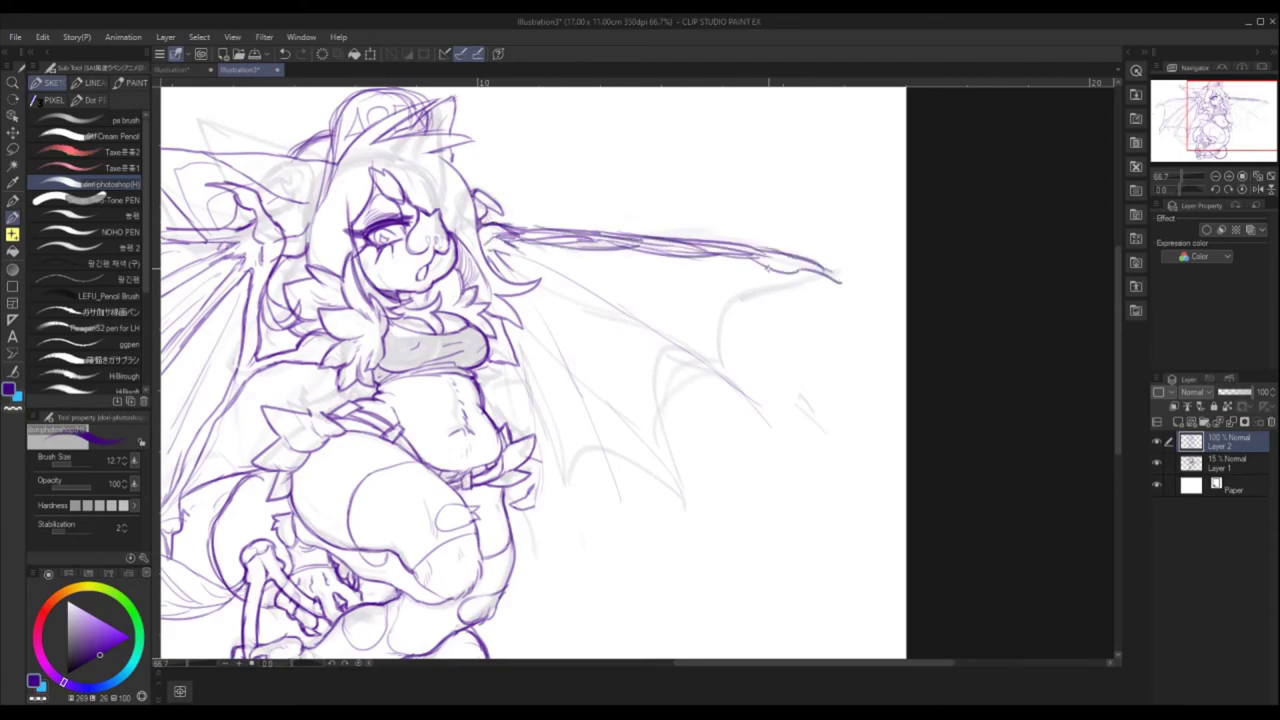
key(ctrl+z)
key(ctrl+z)
mouse_move(506, 240)
mouse_down()
mouse_move(748, 238)
mouse_move(700, 250)
mouse_move(518, 243)
mouse_up()
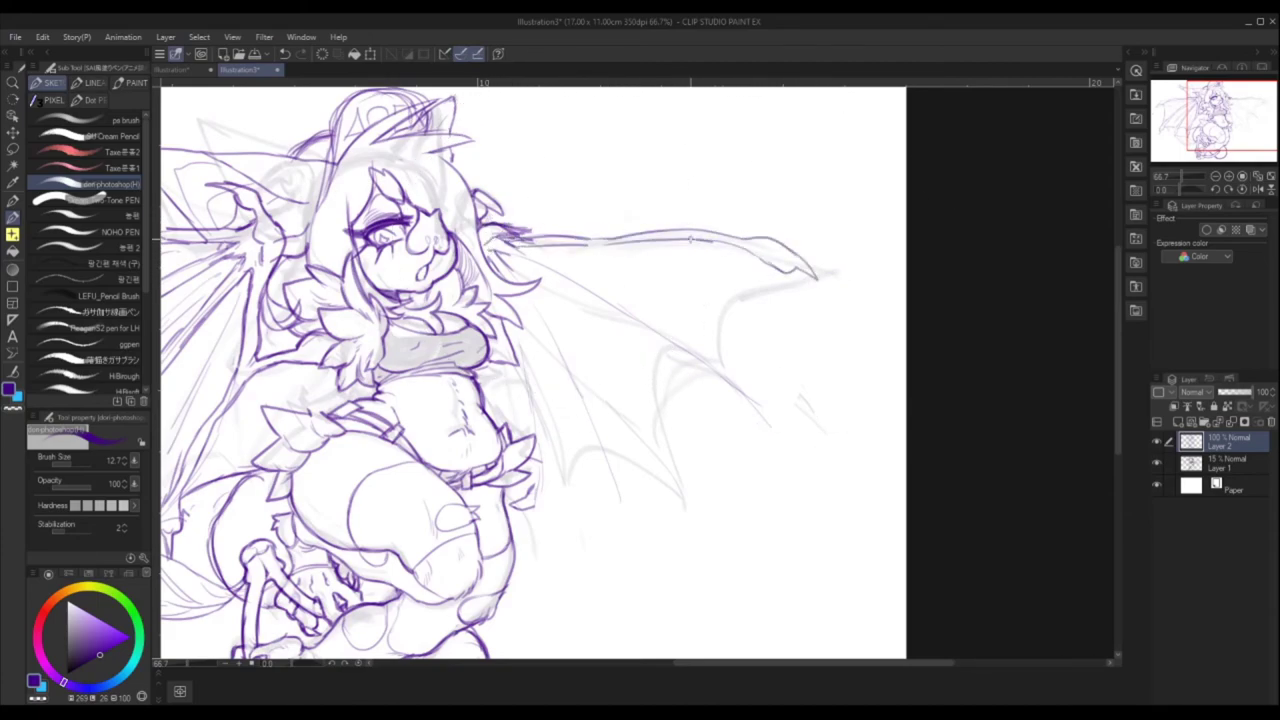
- Draw the far wing's scalloped membrane edge and clawed fingertips, and contour the second finger back to the shoulder
mouse_move(790, 270)
mouse_down()
mouse_move(725, 358)
mouse_move(778, 448)
mouse_up()
mouse_move(726, 388)
mouse_down()
mouse_move(681, 517)
mouse_move(585, 442)
mouse_move(558, 530)
mouse_up()
mouse_move(528, 258)
mouse_down()
mouse_move(710, 358)
mouse_move(646, 324)
mouse_up()
drag(618, 312, 724, 386)
- Draw the third and innermost fingers of the far wing and close the membrane beside the torso
drag(526, 291, 662, 446)
drag(578, 374, 562, 472)
drag(512, 300, 564, 460)
mouse_move(516, 322)
mouse_down()
mouse_move(530, 400)
mouse_move(520, 432)
mouse_up()
drag(518, 378, 540, 465)
mouse_move(514, 322)
mouse_down()
mouse_move(510, 360)
mouse_move(574, 464)
mouse_up()
drag(502, 356, 470, 382)
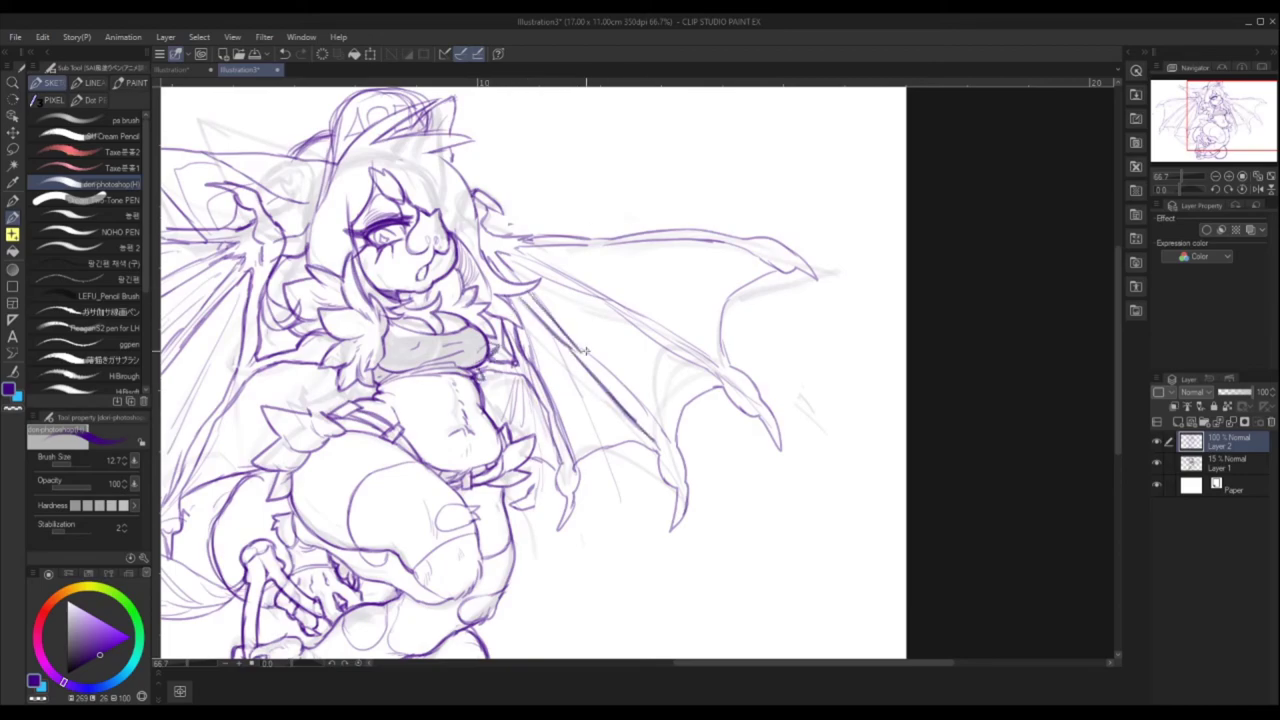
- Reinforce the far wing's second finger and refine the joint of the innermost finger
mouse_move(520, 252)
mouse_down()
mouse_move(632, 300)
mouse_move(620, 312)
mouse_move(716, 368)
mouse_up()
mouse_move(560, 464)
mouse_down()
mouse_move(576, 534)
mouse_move(580, 506)
mouse_up()
drag(361, 547, 601, 372)
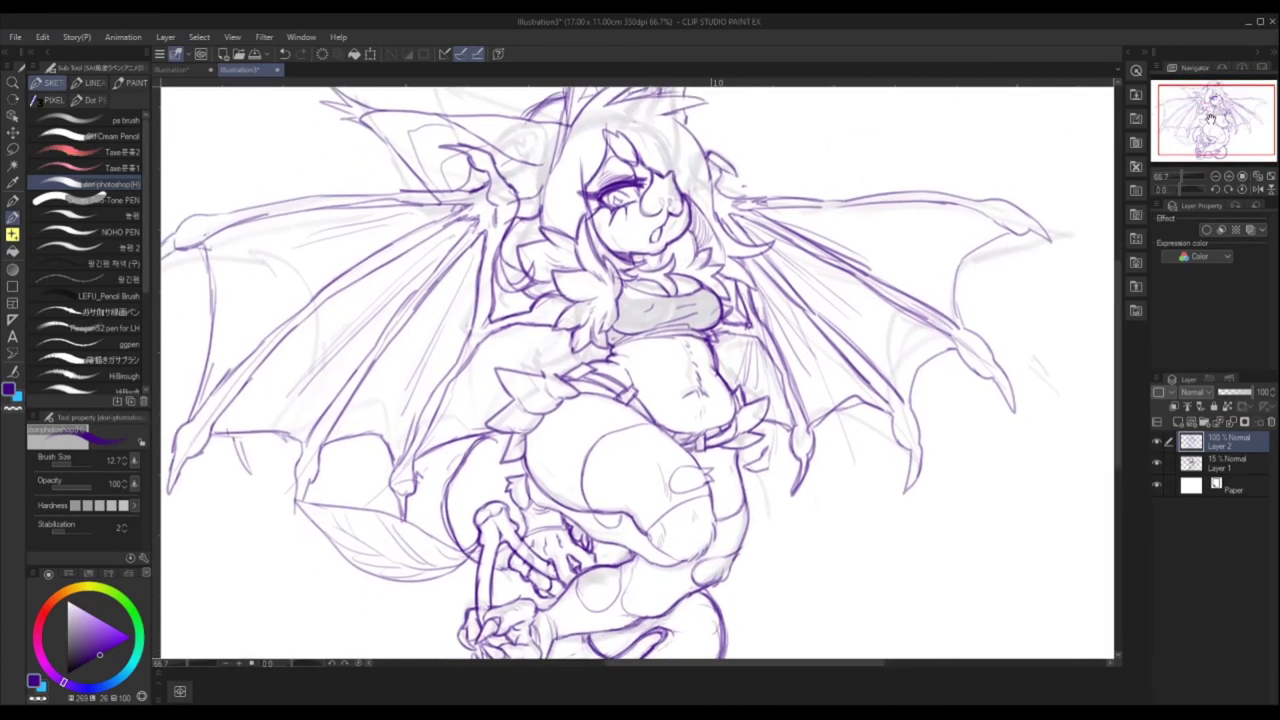
- Draw a slanted cylindrical pendant hanging over the belly and erase the body lines it overlaps
mouse_move(566, 210)
mouse_down()
mouse_move(633, 151)
mouse_move(610, 201)
mouse_up()
key(ctrl+z)
mouse_move(674, 300)
mouse_down()
mouse_move(668, 370)
mouse_move(616, 398)
mouse_move(638, 426)
mouse_move(608, 426)
mouse_move(634, 426)
mouse_up()
mouse_move(656, 354)
mouse_down()
mouse_move(616, 400)
mouse_move(634, 420)
mouse_move(678, 376)
mouse_move(640, 428)
mouse_move(618, 402)
mouse_move(664, 364)
mouse_move(632, 422)
mouse_move(648, 428)
mouse_up()
key(c)
mouse_move(618, 384)
mouse_down()
mouse_move(624, 424)
mouse_move(664, 368)
mouse_move(612, 424)
mouse_move(632, 420)
mouse_up()
mouse_move(638, 398)
mouse_down()
mouse_move(620, 428)
mouse_move(640, 416)
mouse_up()
key(c)
- Add the rims, shading and label markings to the cylindrical pendant
drag(674, 358, 646, 378)
drag(680, 356, 610, 426)
mouse_move(638, 406)
mouse_down()
mouse_move(612, 428)
mouse_move(636, 426)
mouse_move(612, 420)
mouse_up()
mouse_move(654, 368)
mouse_down()
mouse_move(632, 414)
mouse_move(640, 404)
mouse_up()
mouse_move(676, 346)
mouse_down()
mouse_move(640, 410)
mouse_move(664, 356)
mouse_up()
- Draw the linked chain around the neck and across the chest down to the pendant
mouse_move(614, 268)
mouse_down()
mouse_move(688, 312)
mouse_move(690, 352)
mouse_up()
drag(710, 304, 682, 344)
mouse_move(716, 262)
mouse_down()
mouse_move(700, 316)
mouse_move(676, 244)
mouse_move(630, 244)
mouse_move(706, 270)
mouse_move(690, 254)
mouse_move(616, 254)
mouse_up()
- Draw headphones over the near side of the head, with a rounded ear cup and a segmented band above it
mouse_move(1204, 128)
mouse_down()
mouse_move(1192, 138)
mouse_move(1192, 123)
mouse_up()
drag(600, 256, 580, 320)
mouse_move(610, 190)
mouse_down()
mouse_move(589, 267)
mouse_move(640, 312)
mouse_up()
drag(762, 224, 786, 290)
drag(608, 200, 598, 250)
drag(626, 174, 606, 260)
drag(600, 204, 616, 244)
mouse_move(612, 180)
mouse_down()
mouse_move(625, 295)
mouse_move(598, 306)
mouse_up()
drag(582, 260, 616, 322)
- Hide the dimmed sketch on Layer 1 to view the whole purple drawing alone
drag(1208, 113, 1222, 116)
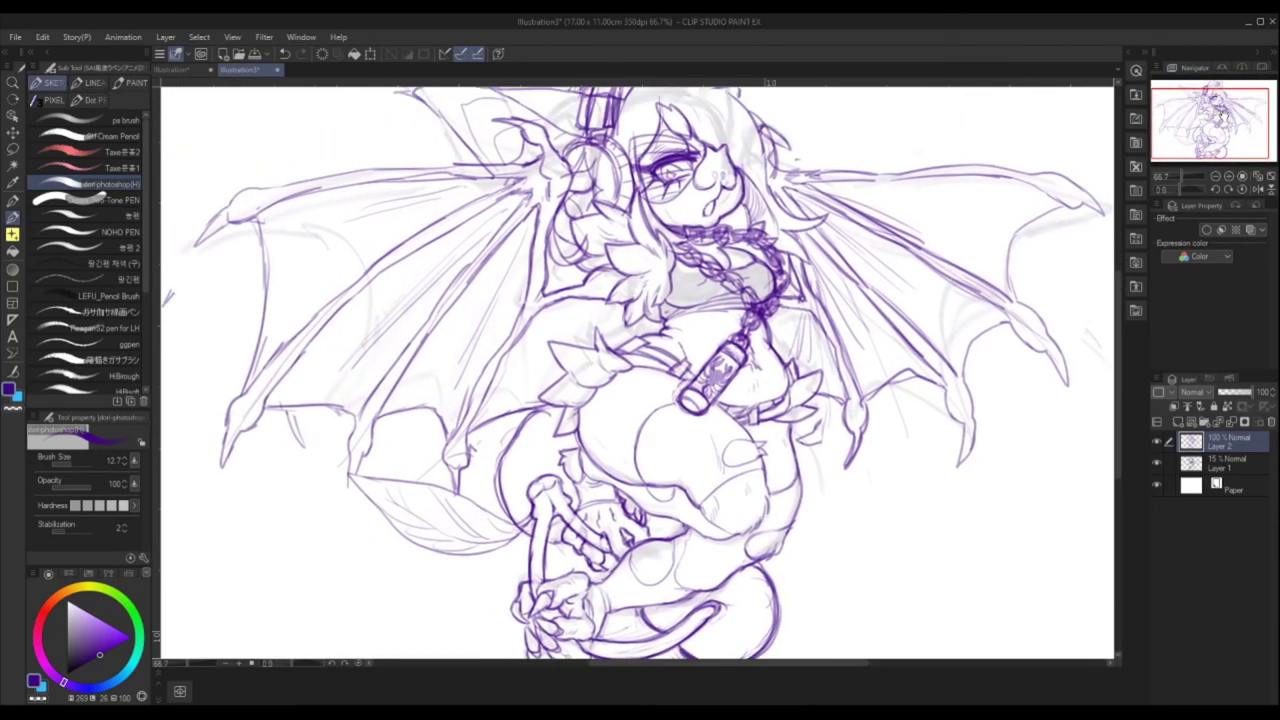
scroll(1222, 116, down, 1)
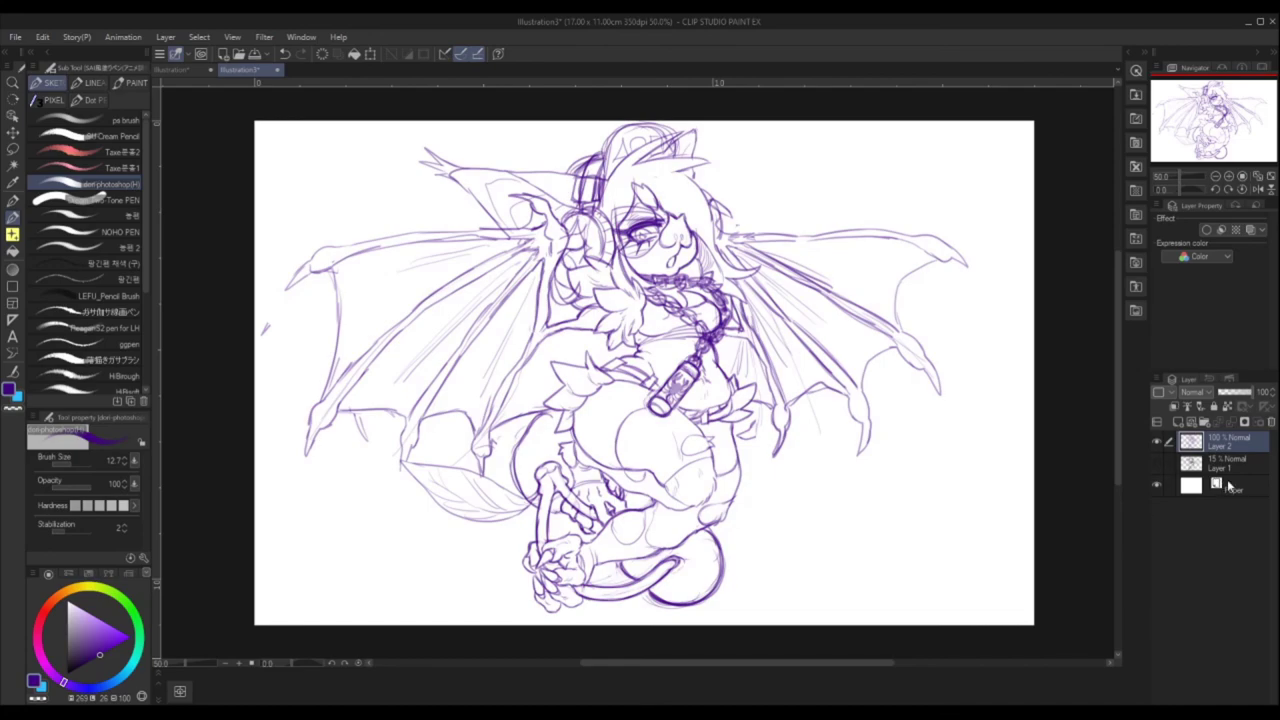